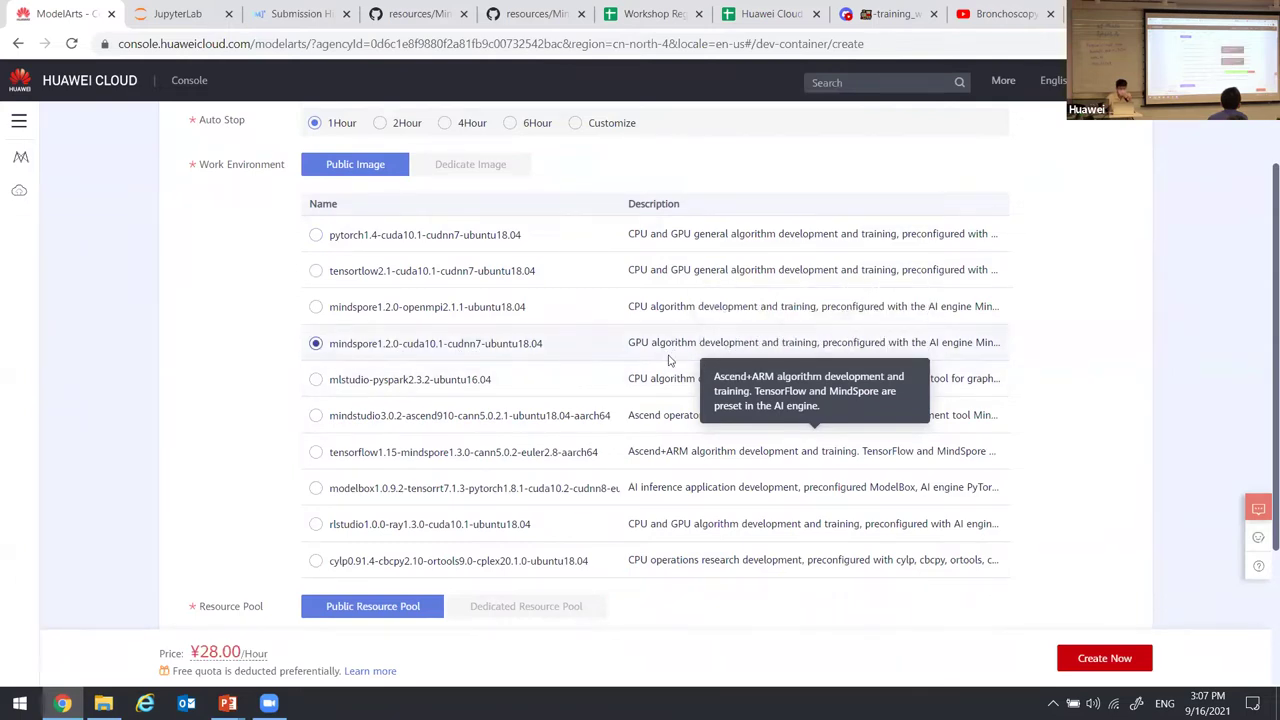
Choose the GPU: 1*V100(32GB)|CPU: 8vCPUs 64GB flavor for the notebook, submit the creation order and return to the notebook list.
scroll(468, 338, down, 2)
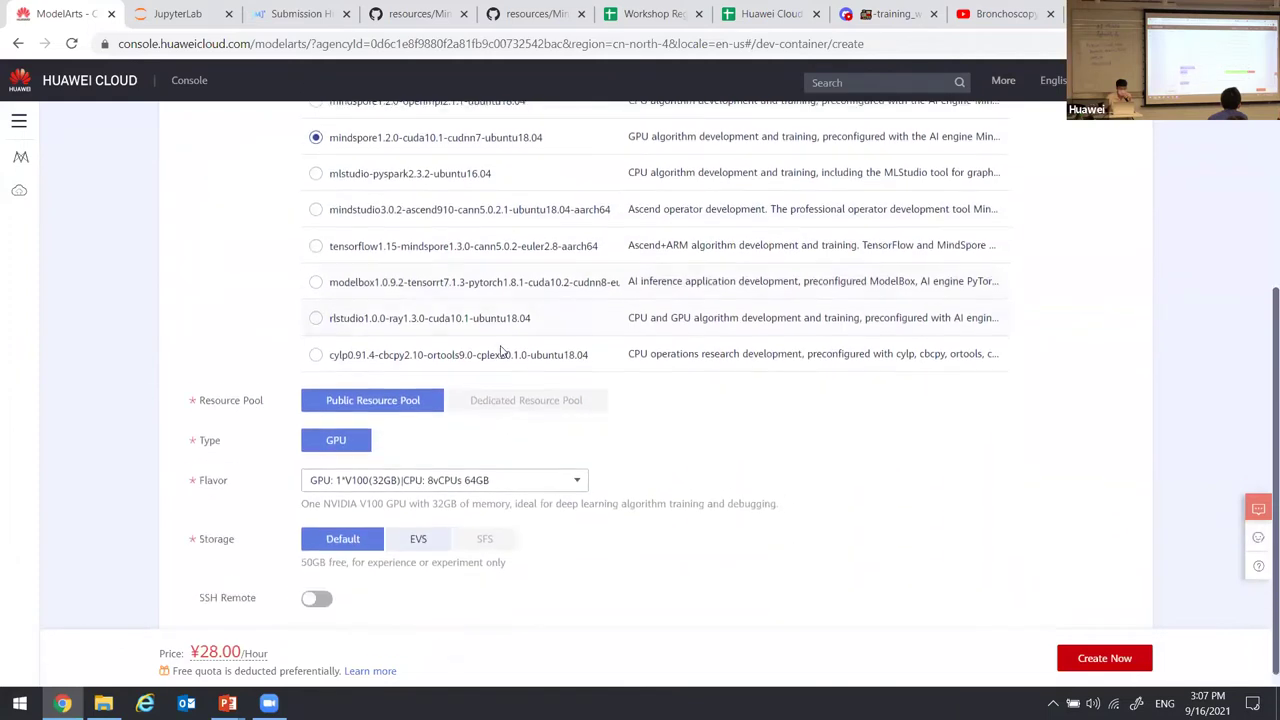
click(517, 477)
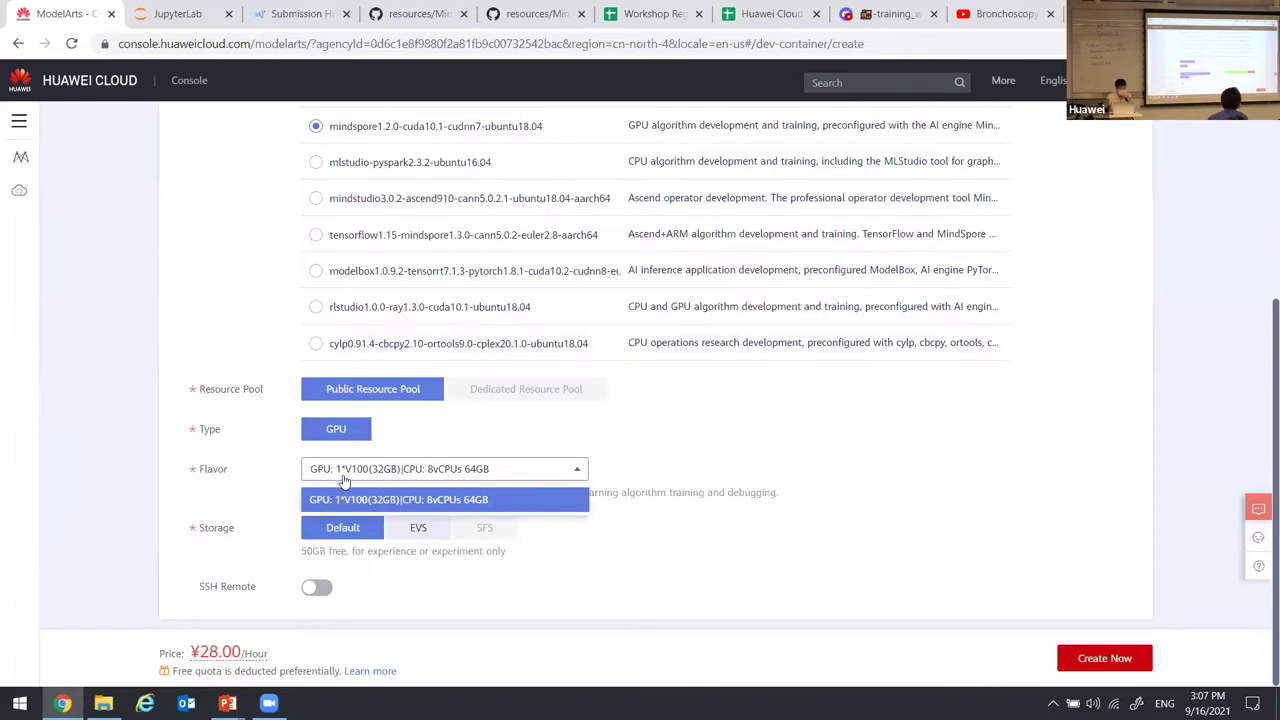
click(362, 484)
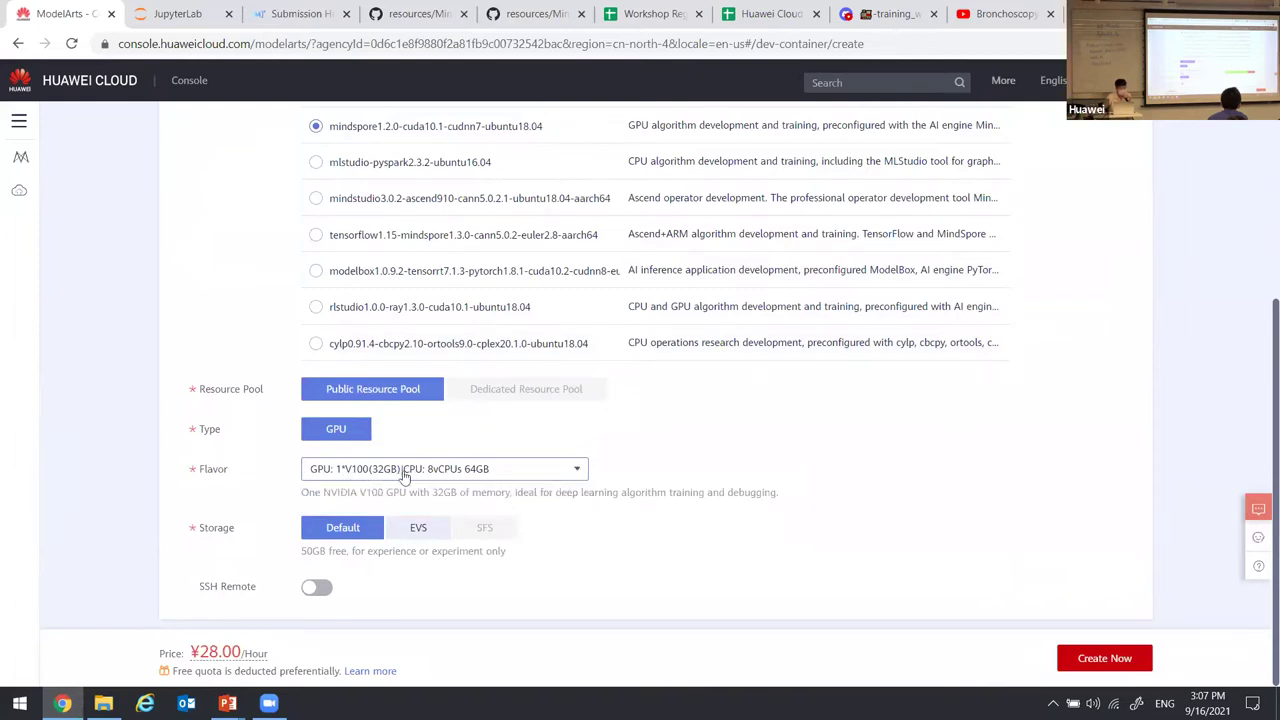
click(1103, 658)
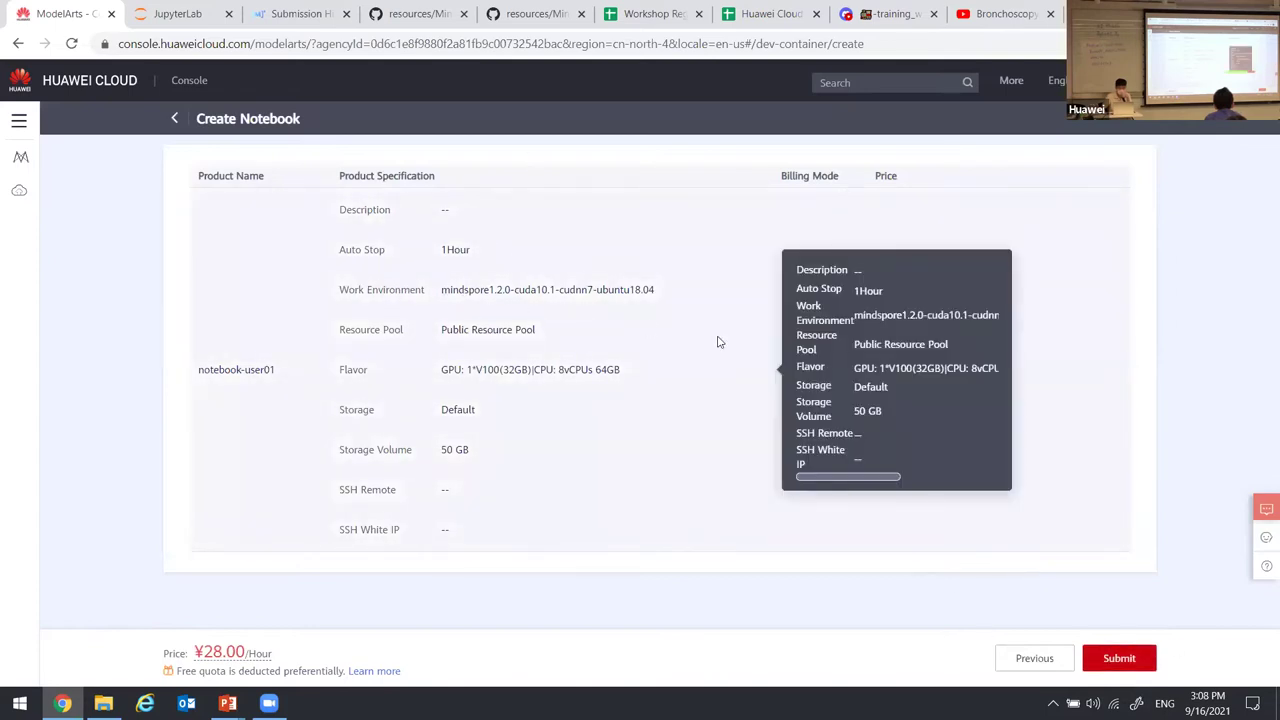
click(1135, 658)
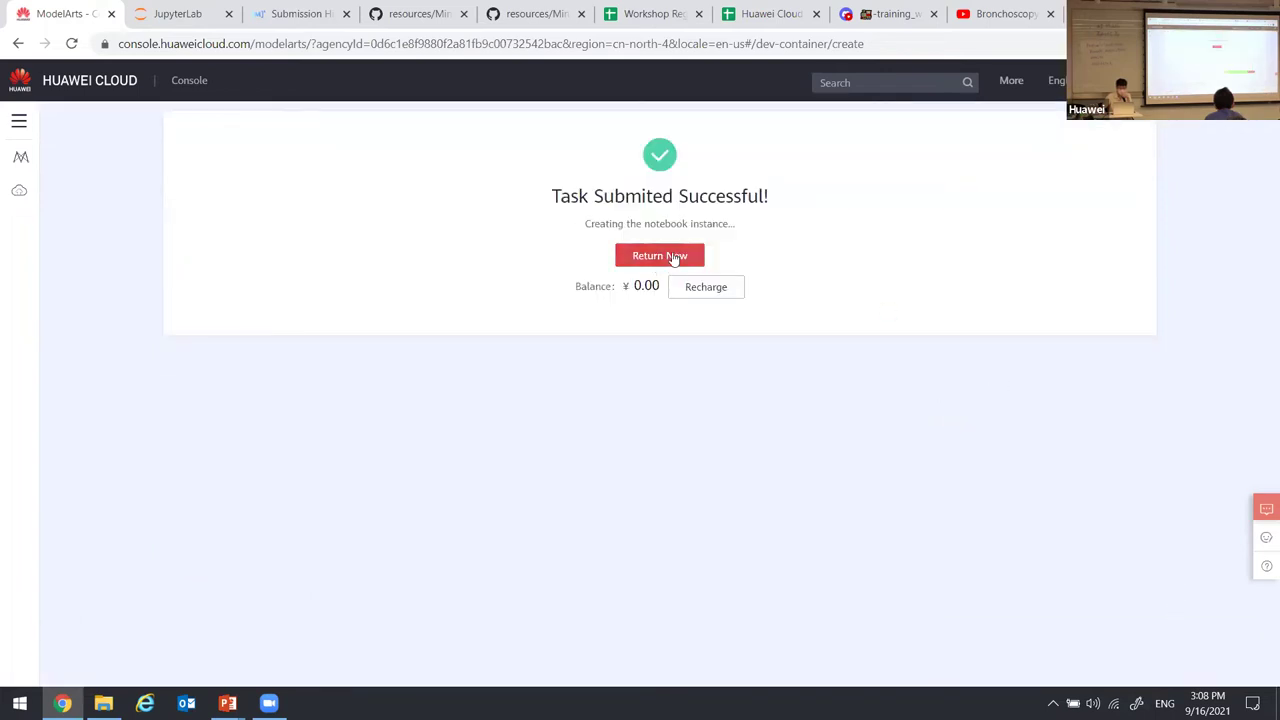
click(673, 257)
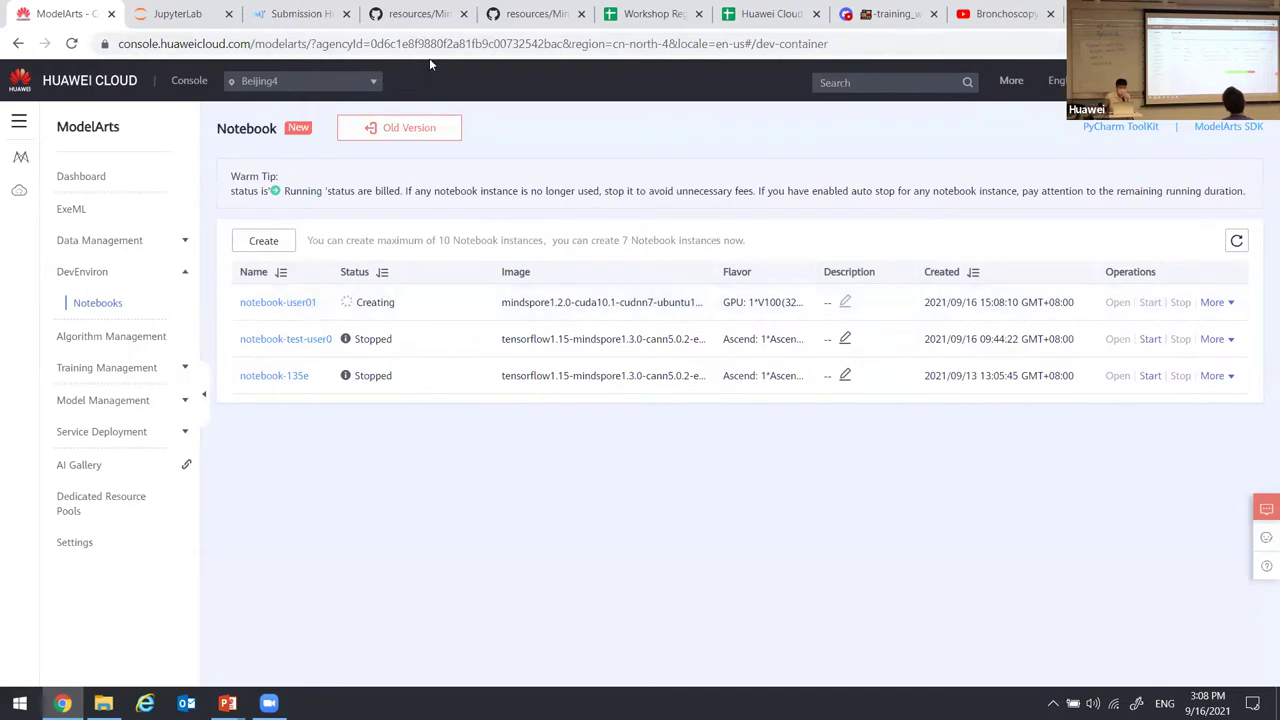
Switch to the MindSpore Challenge site, log out of its dashboard and go to the public home page.
click(300, 14)
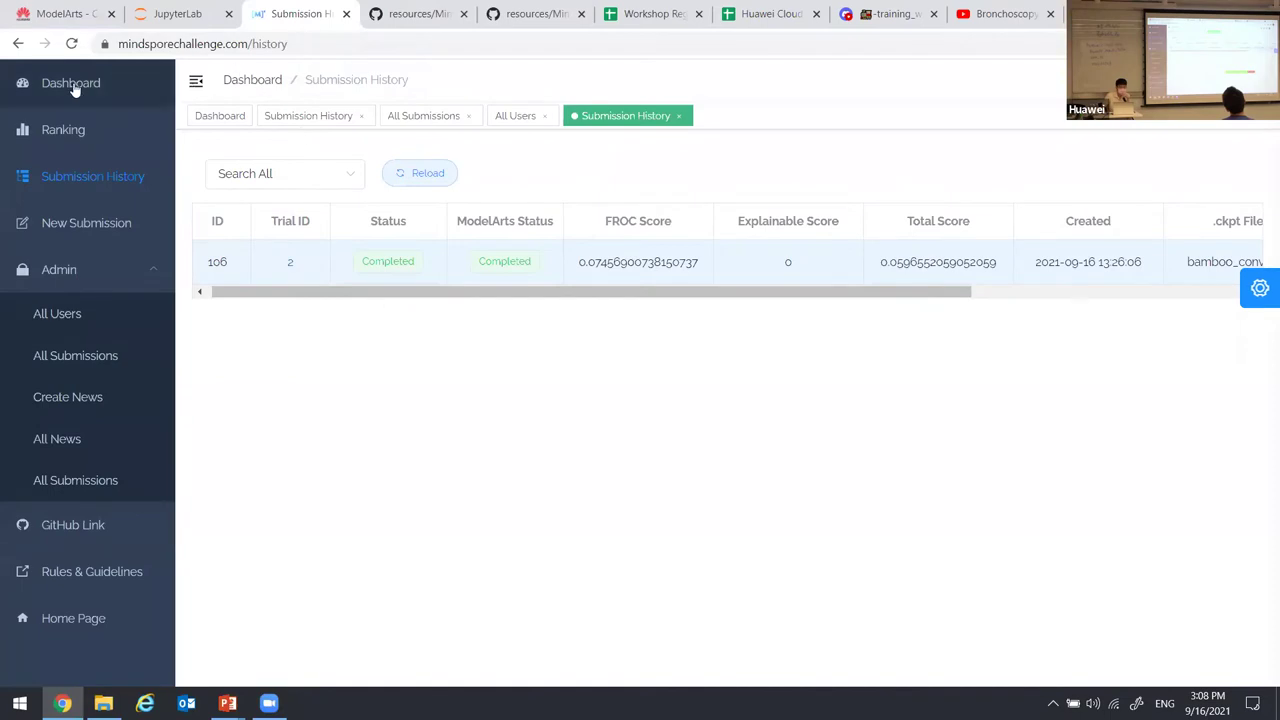
click(72, 85)
click(1225, 82)
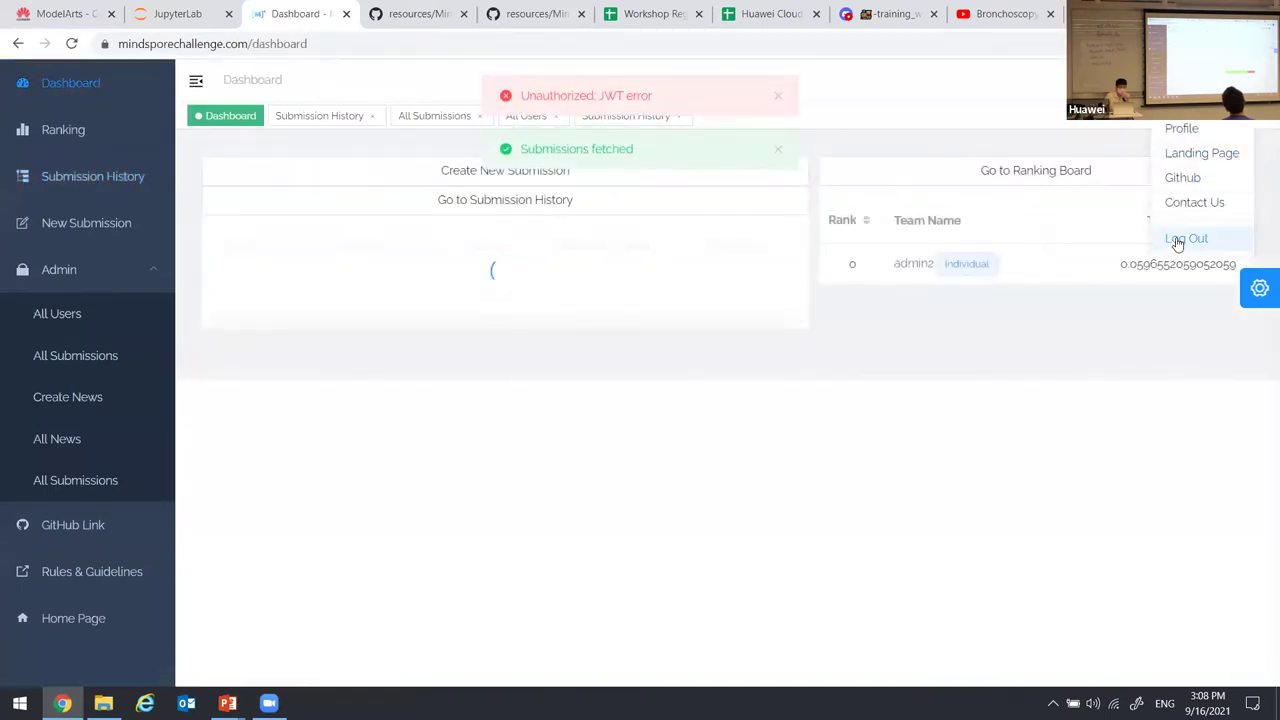
click(1176, 238)
click(790, 338)
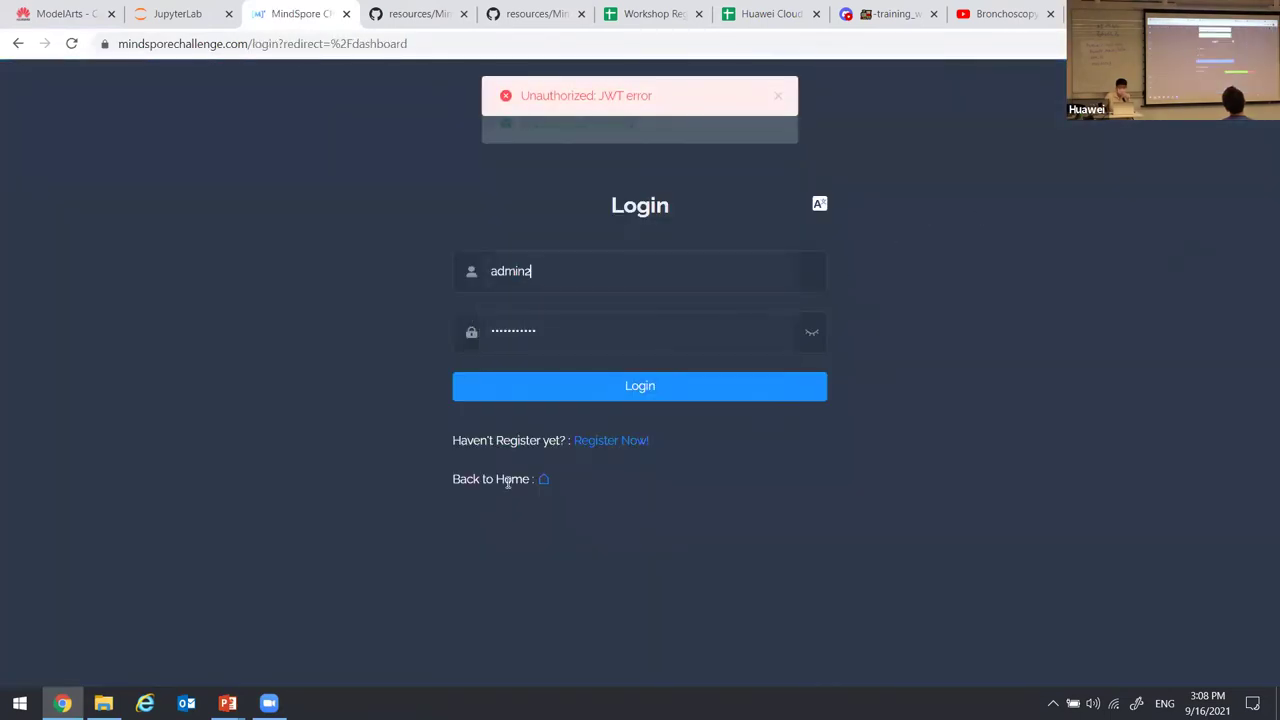
click(507, 480)
key(Escape)
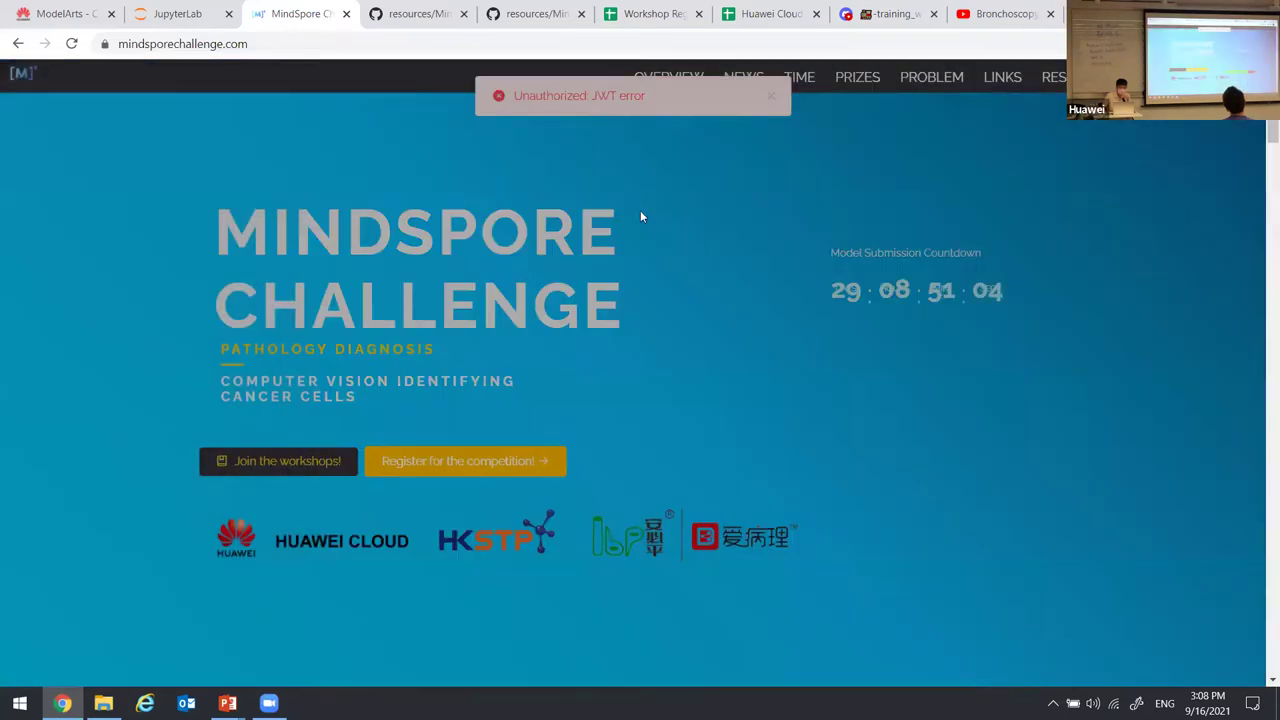
Find the Github Repository link in the Useful Links section of the challenge home page.
scroll(545, 235, down, 3)
scroll(557, 235, down, 10)
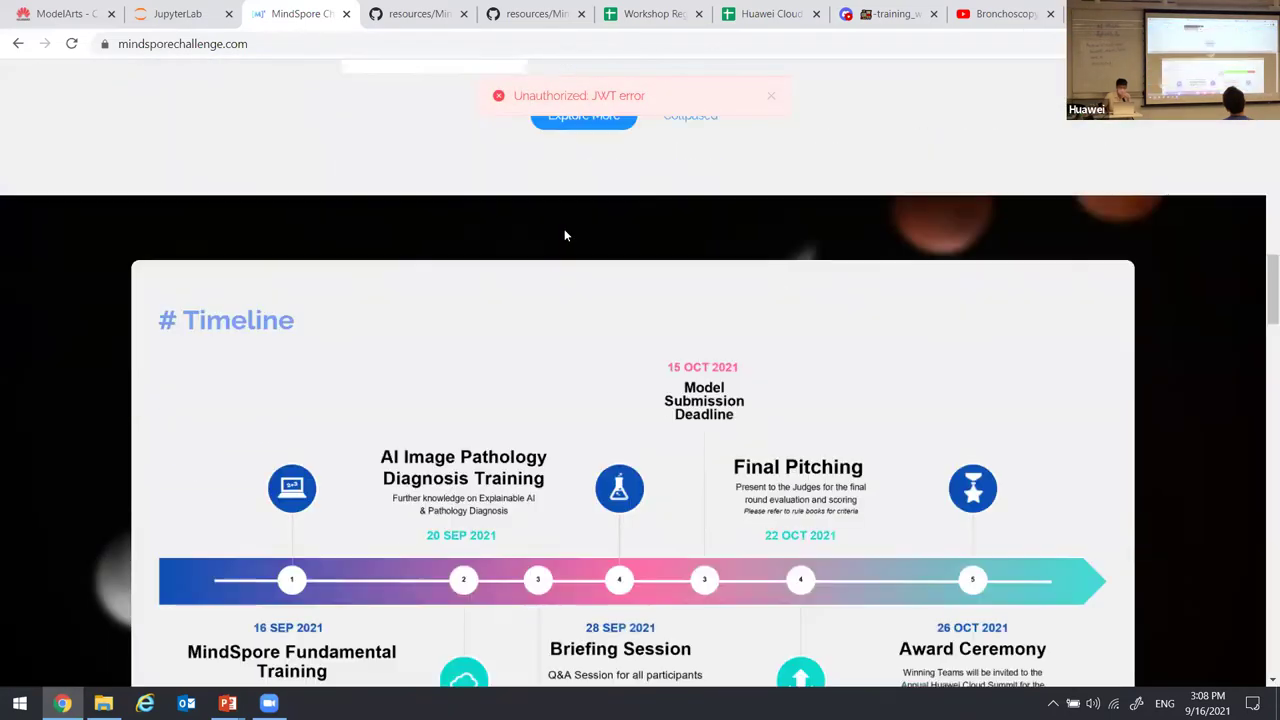
scroll(572, 242, down, 12)
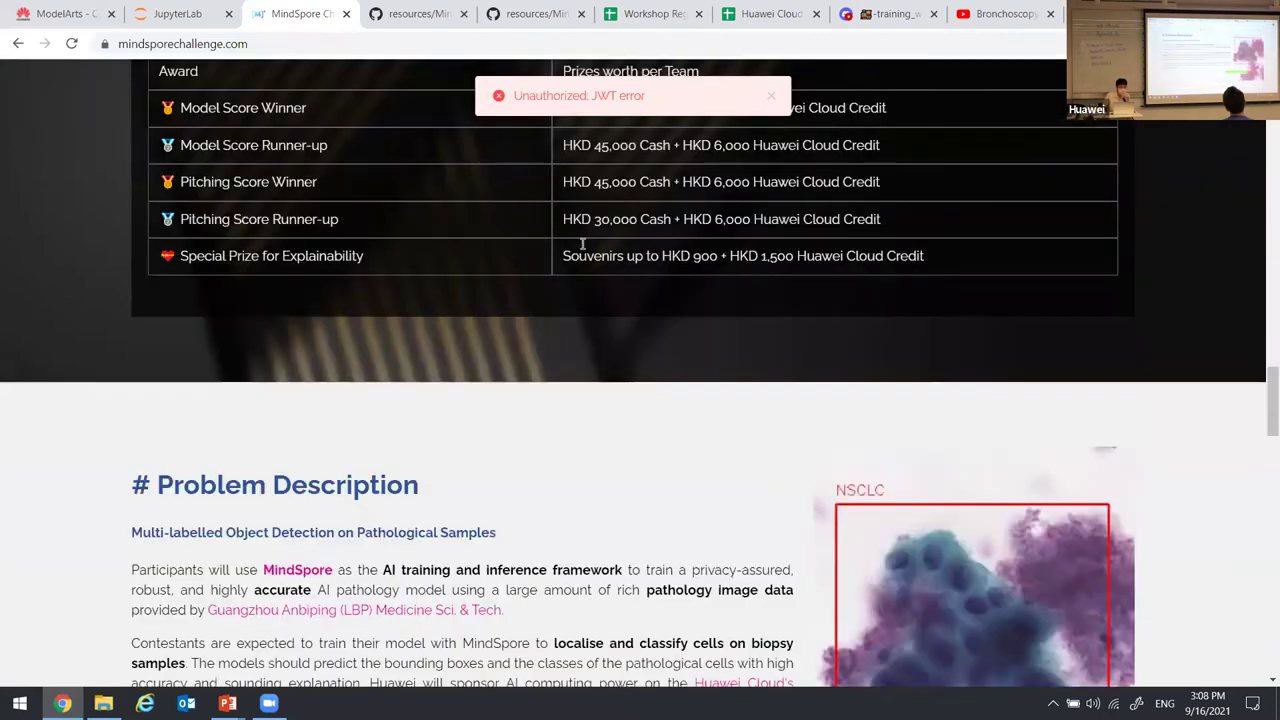
scroll(600, 260, down, 3)
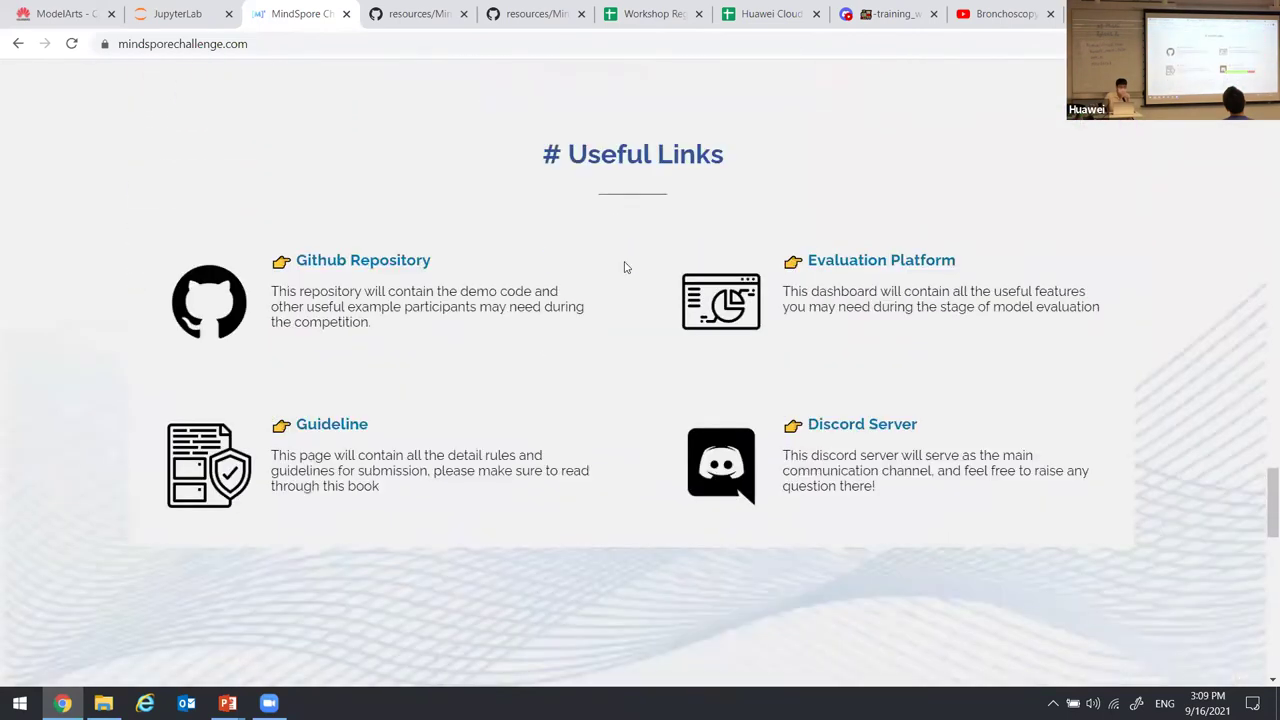
right_click(371, 260)
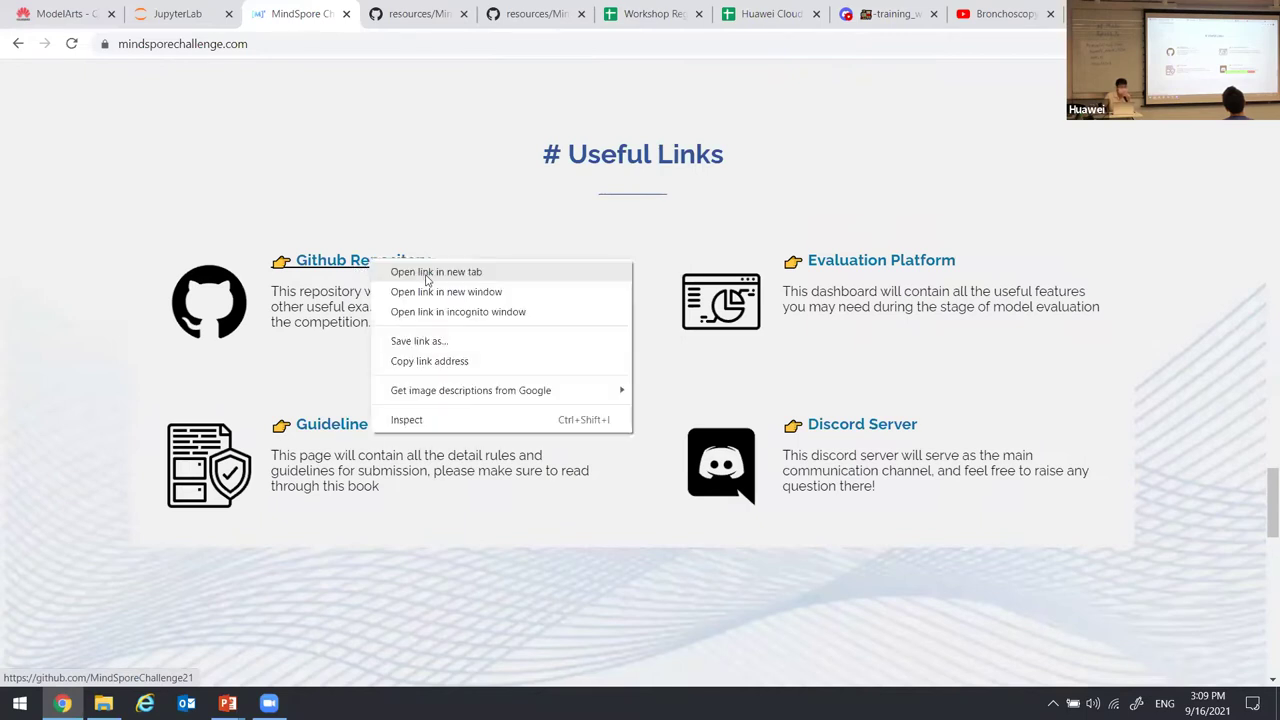
click(398, 204)
Go to the MindSporeChallenge21 organization on GitHub and open its MSC21_Documentation repository.
click(406, 14)
scroll(490, 211, up, 2)
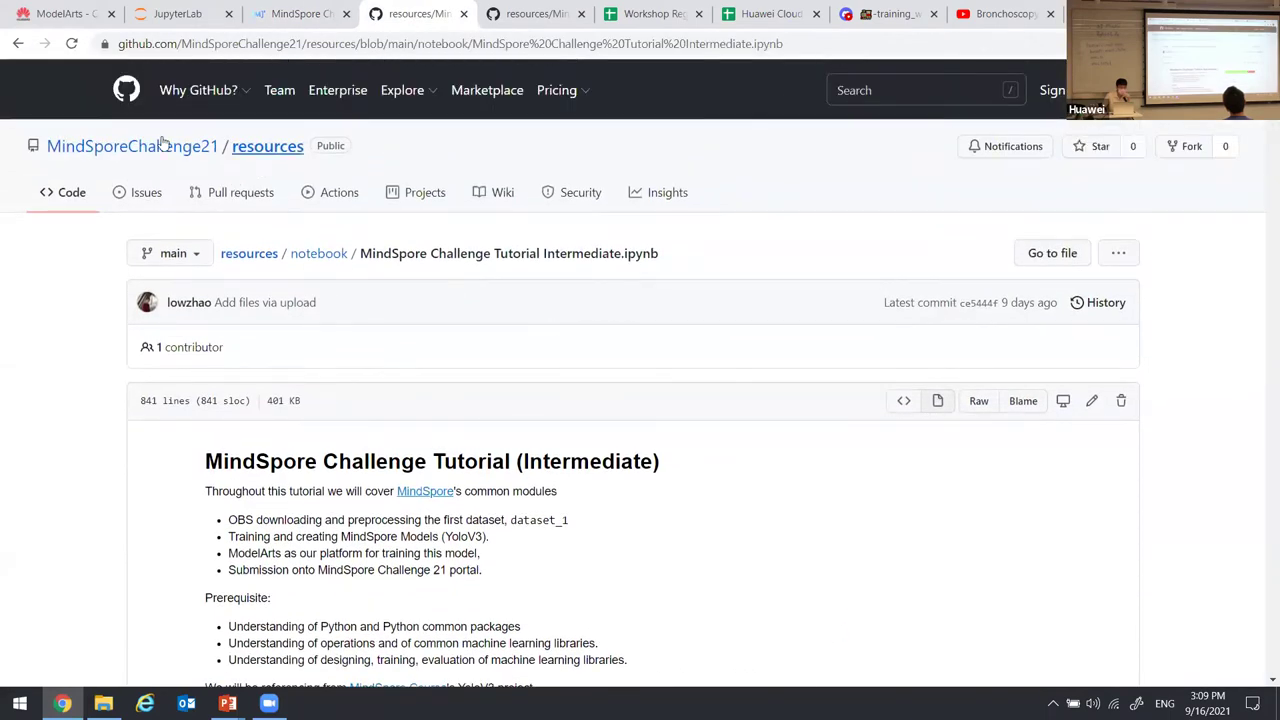
click(200, 146)
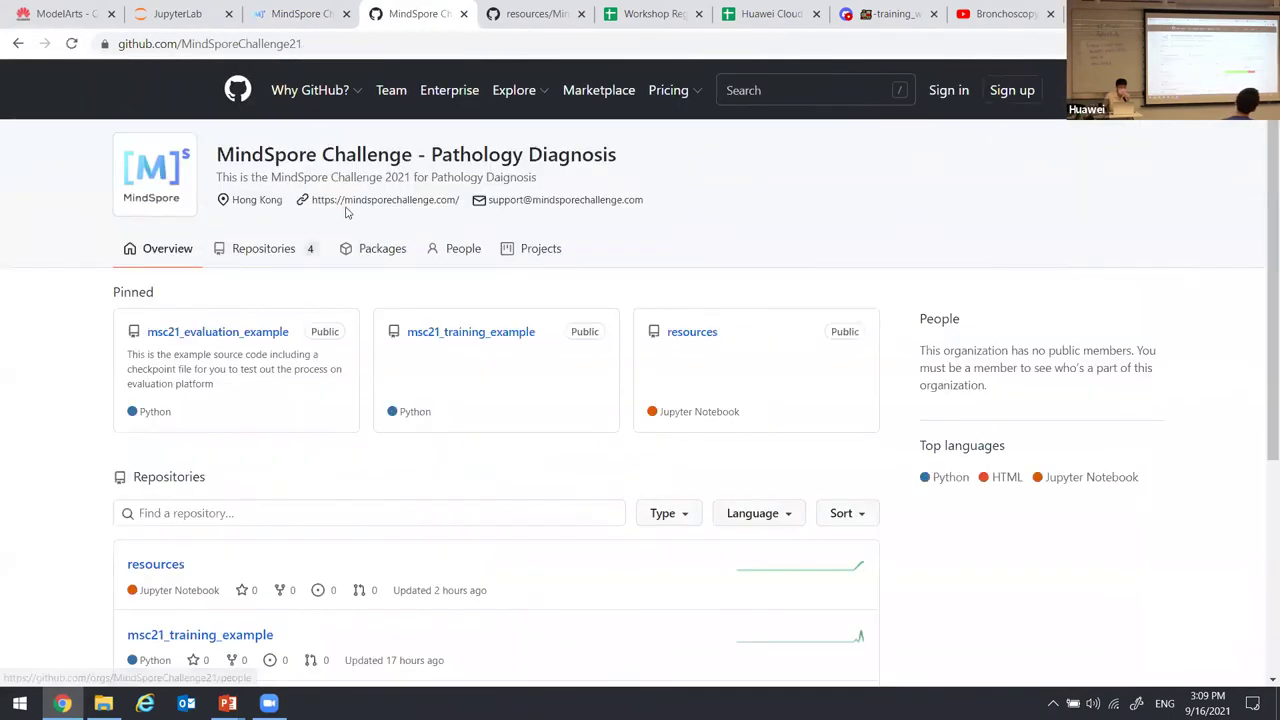
scroll(429, 234, down, 4)
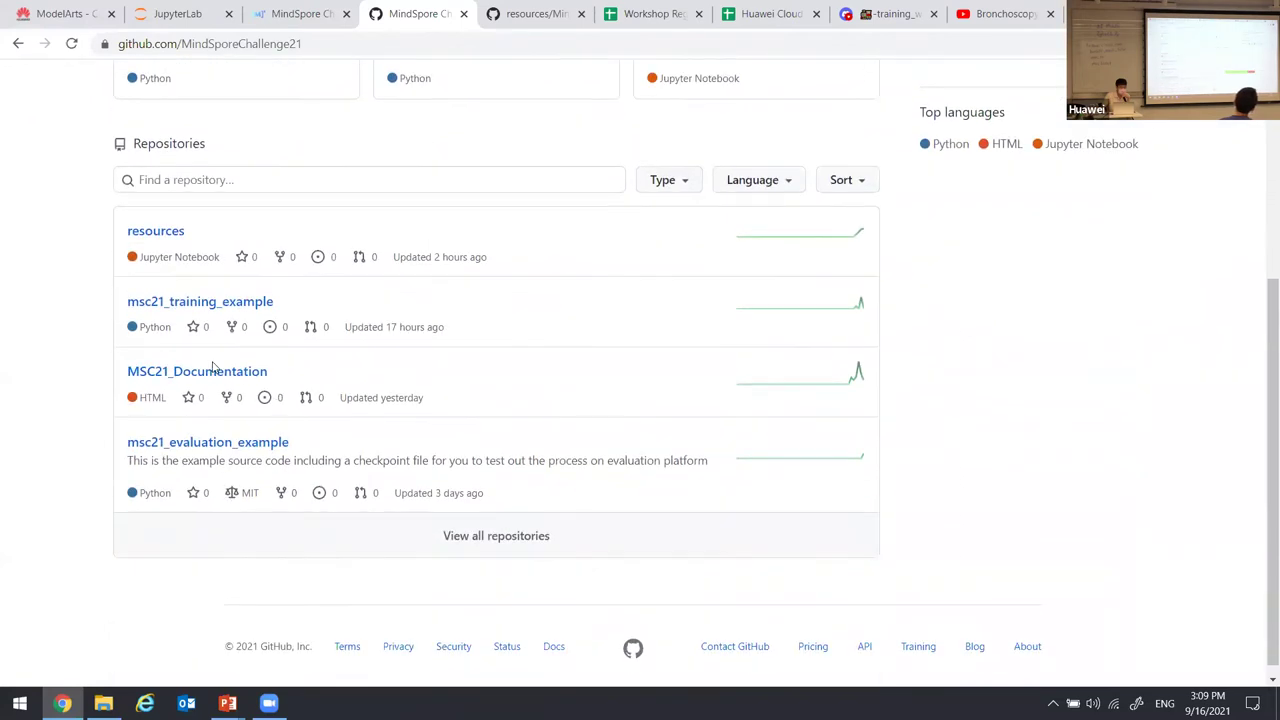
scroll(212, 368, up, 1)
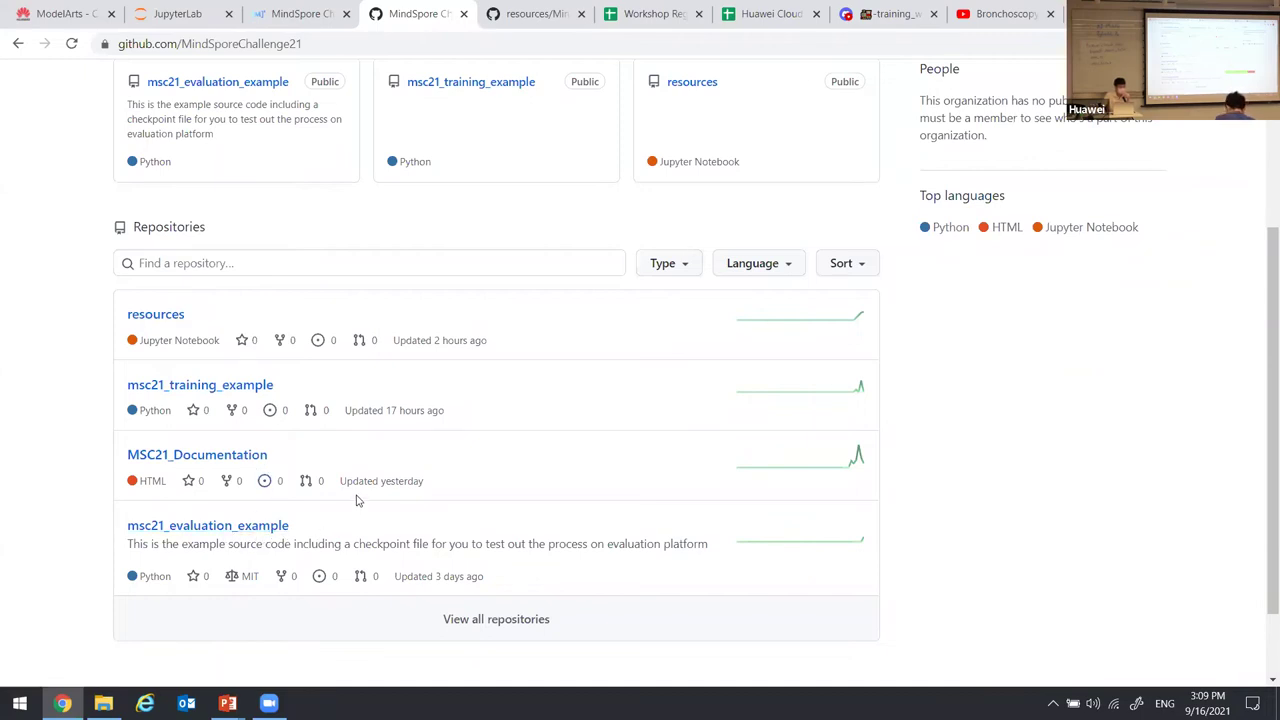
click(245, 466)
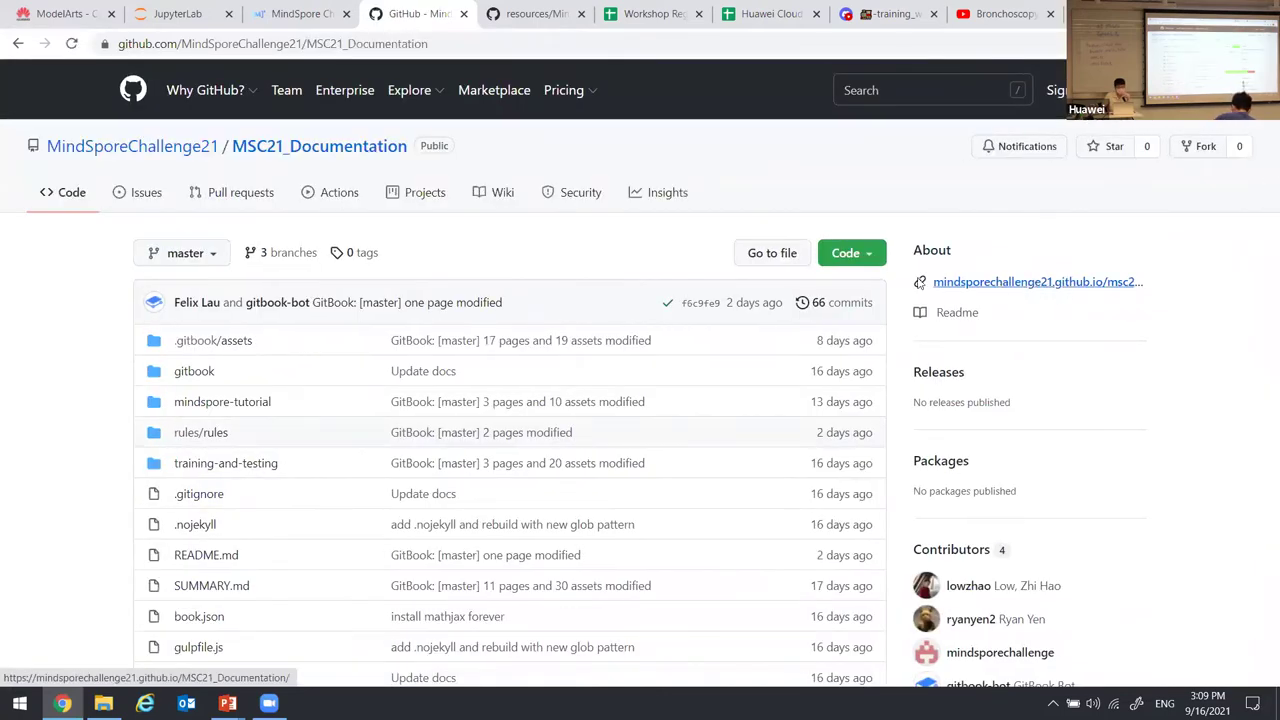
Return to the MindSporeChallenge21 organization, open the resources repository and examine the notebook tutorial links in its README.
click(300, 14)
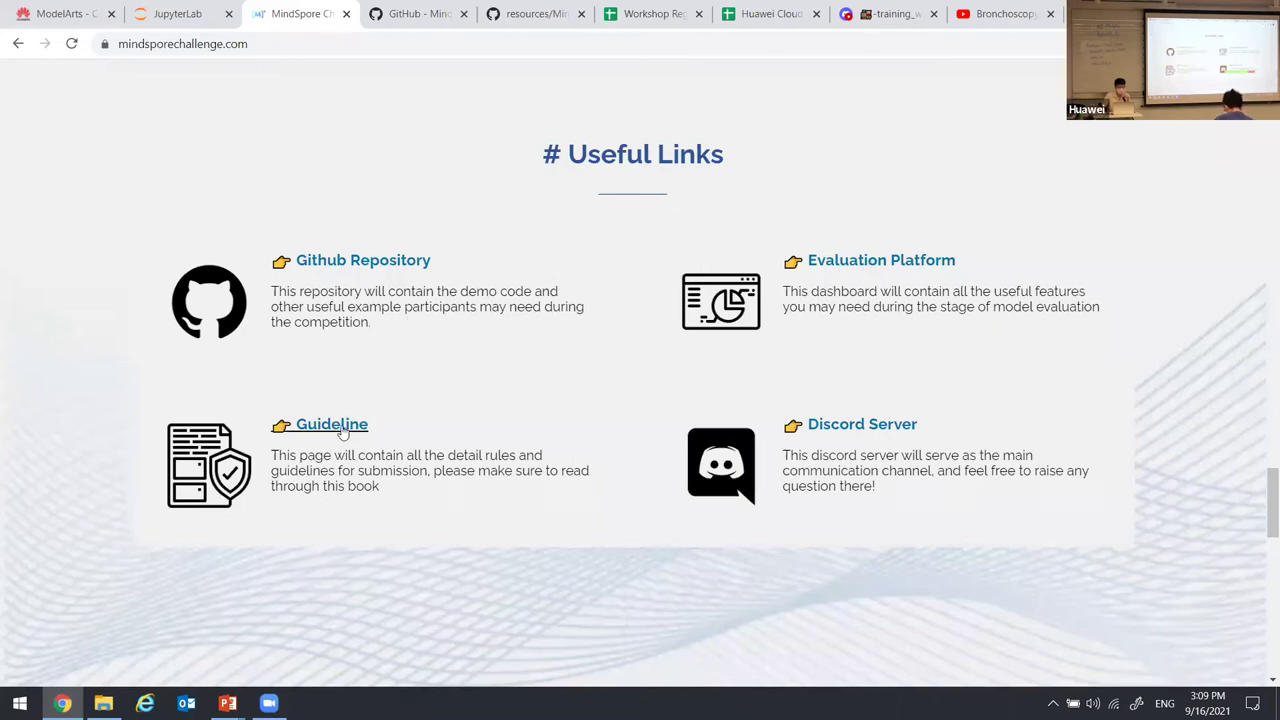
click(426, 22)
click(180, 148)
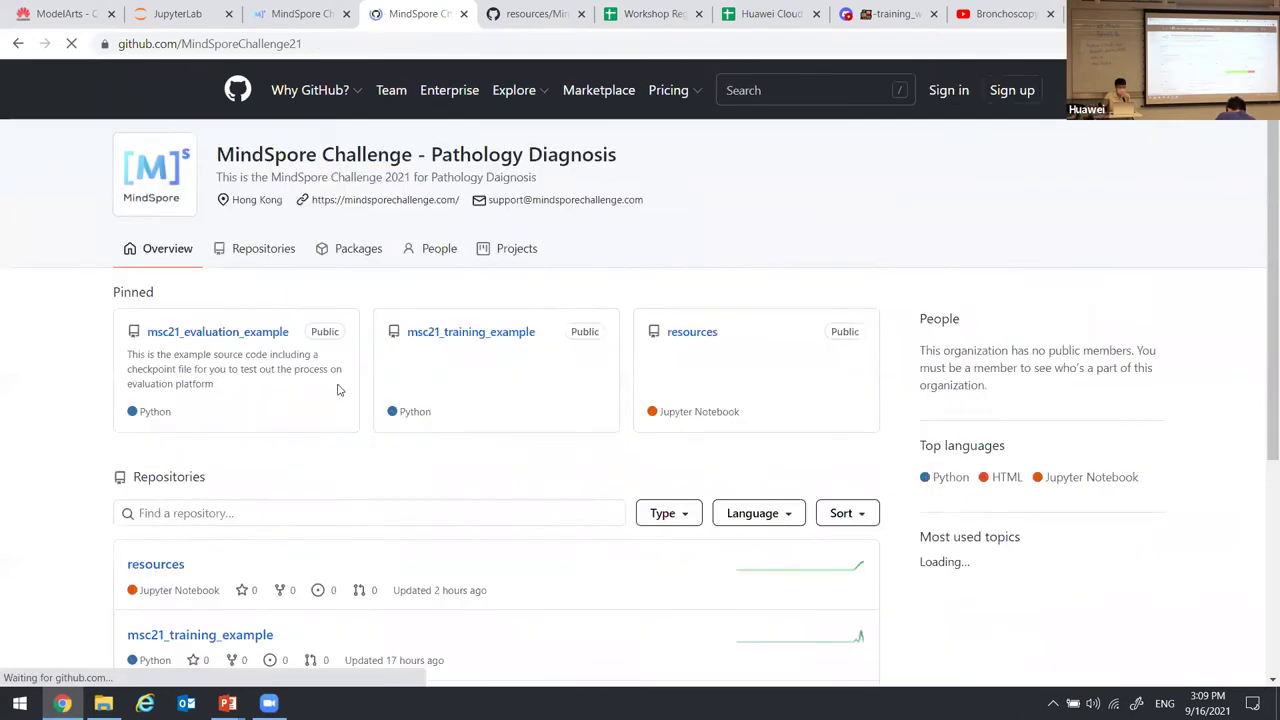
scroll(229, 394, down, 3)
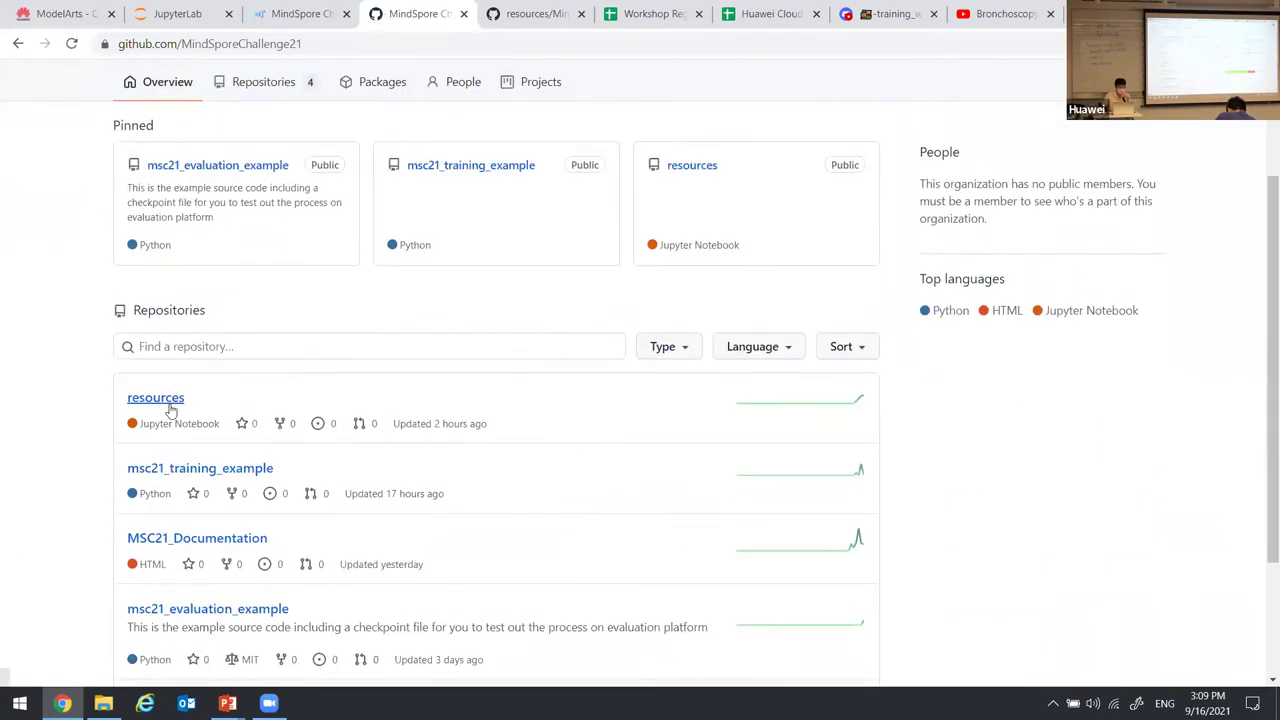
click(168, 403)
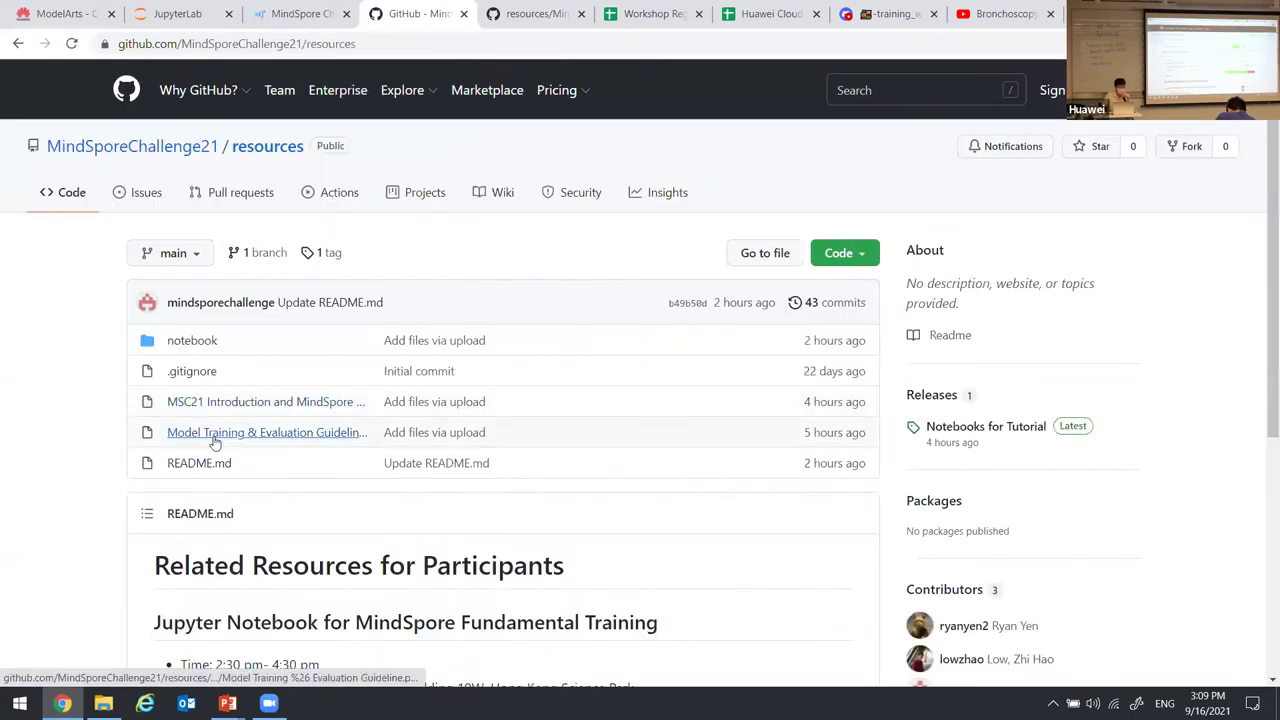
scroll(205, 101, down, 3)
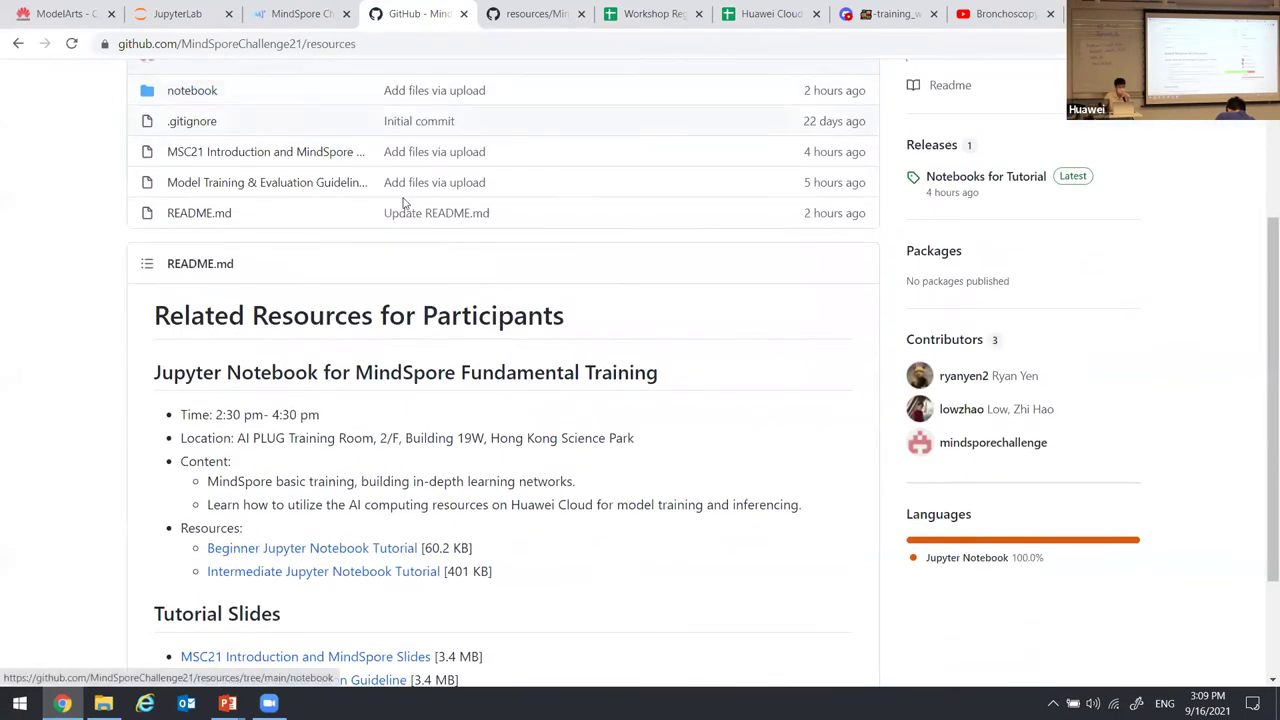
scroll(397, 372, down, 1)
scroll(390, 450, down, 1)
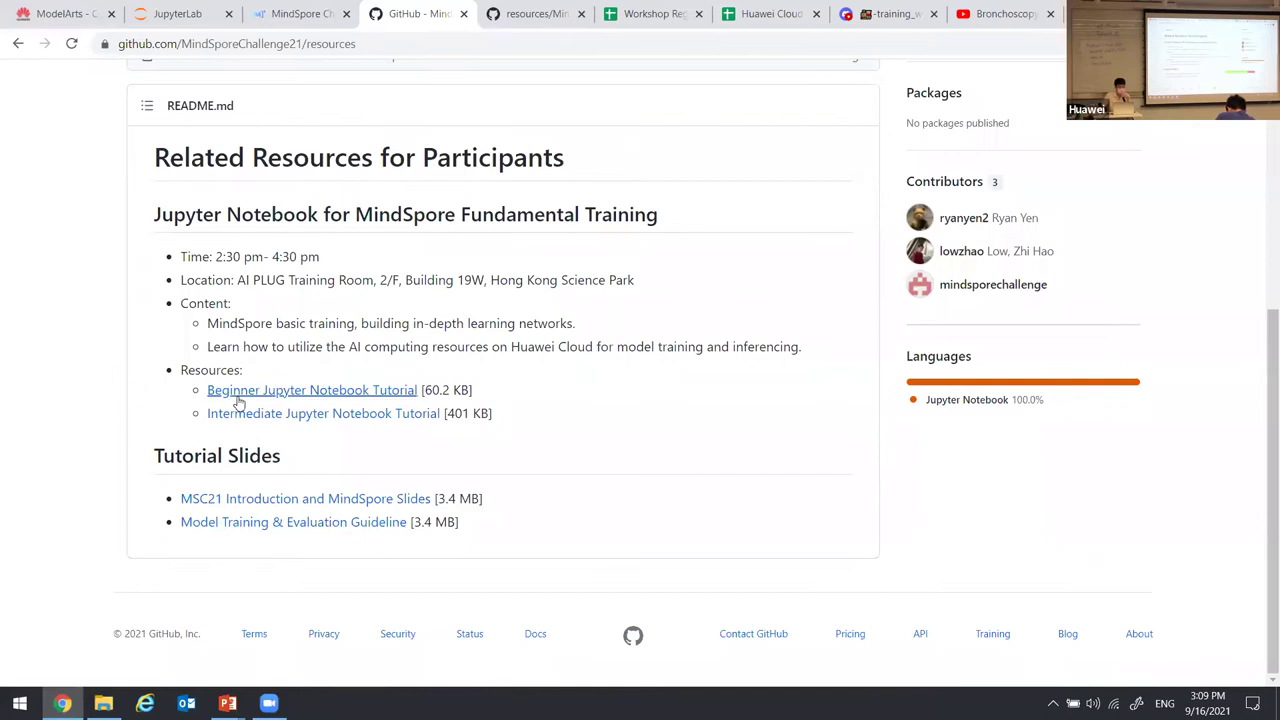
click(333, 392)
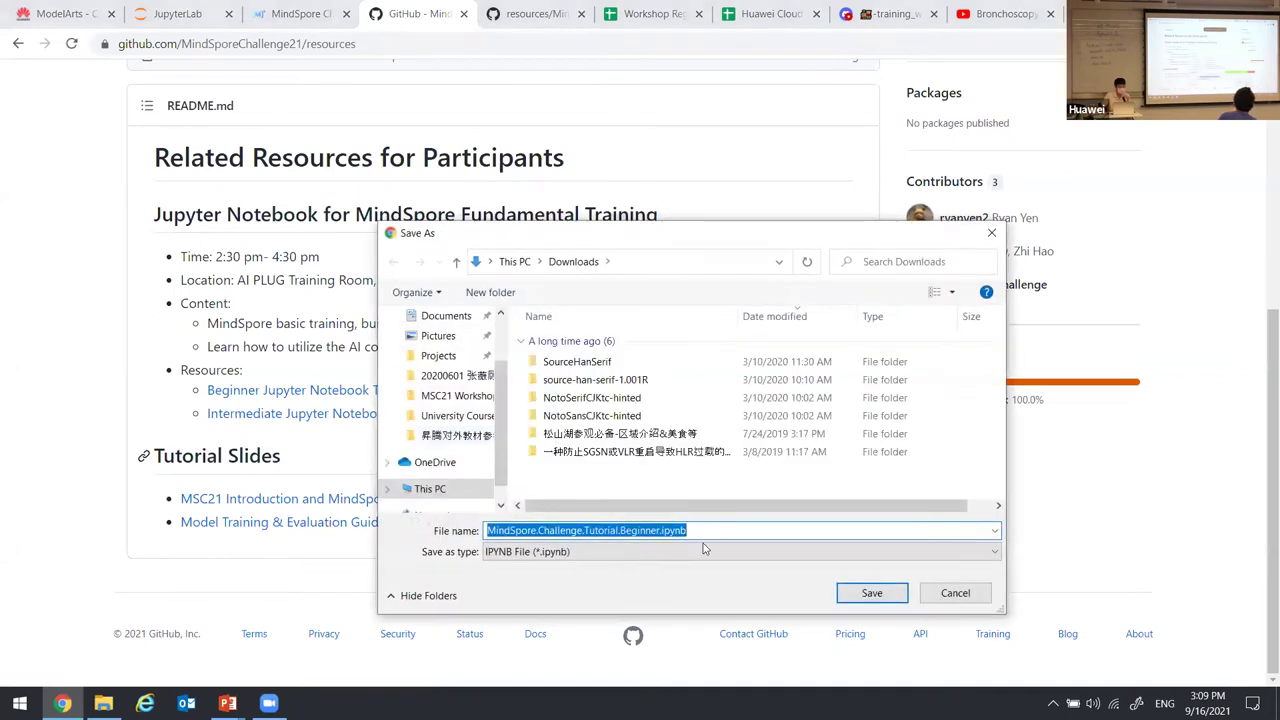
click(697, 531)
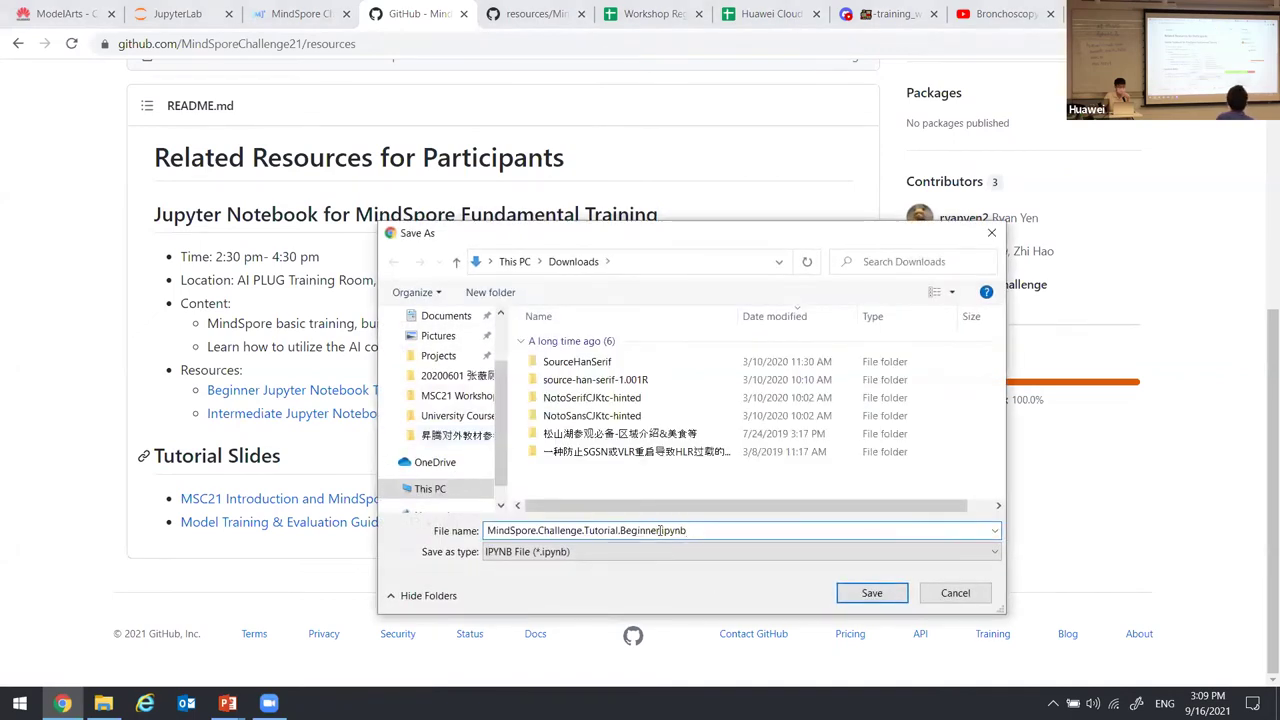
drag(659, 235, 594, 146)
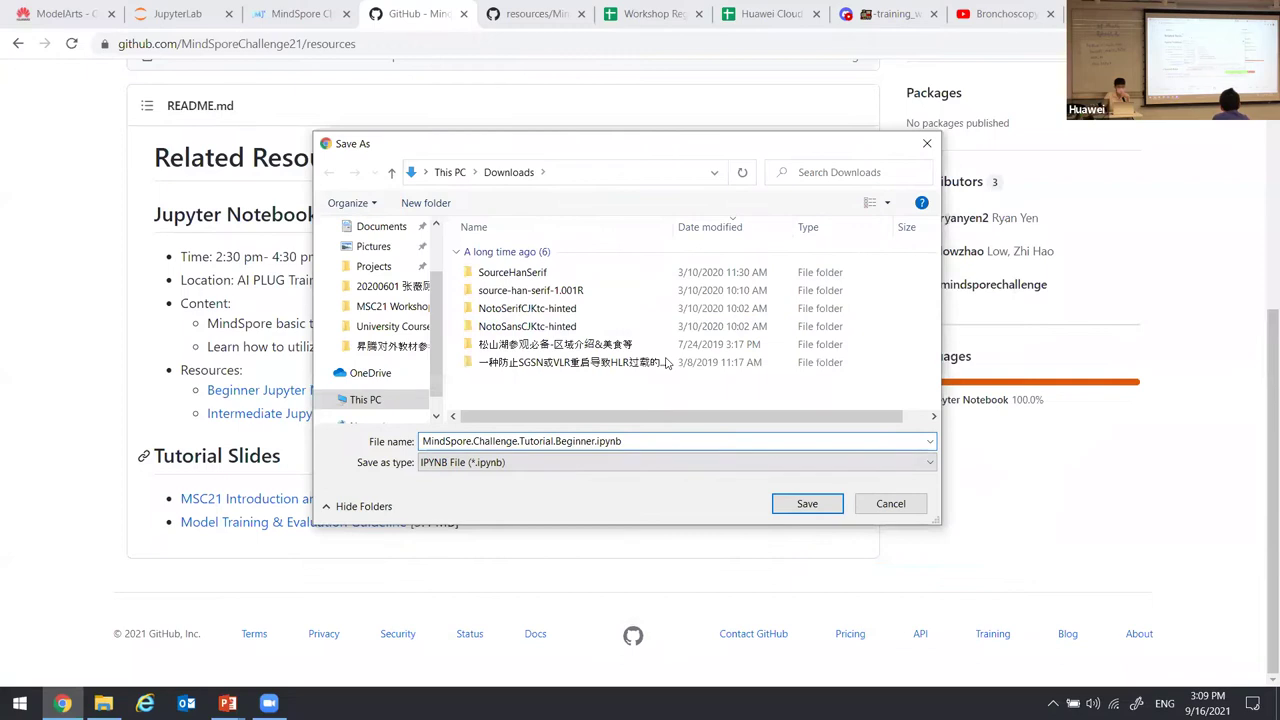
click(895, 510)
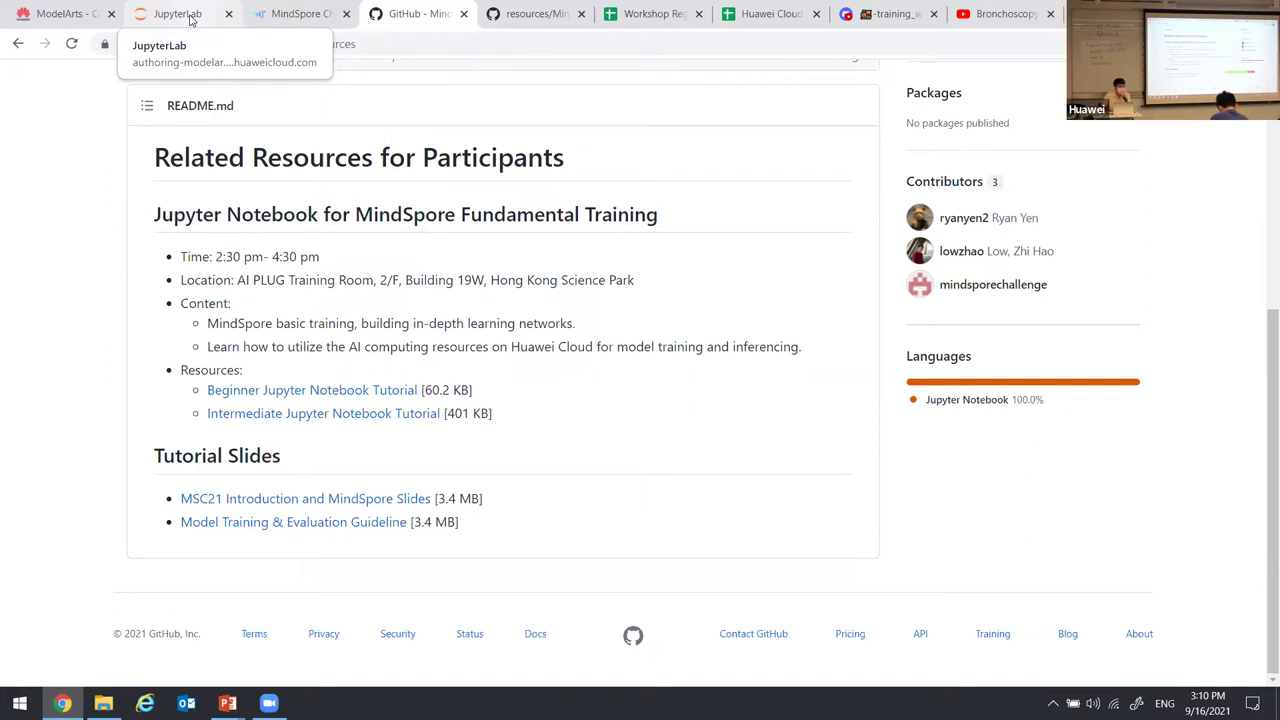
Open the running notebook-user01 instance from the ModelArts notebook list in JupyterLab and close the old JupyterLab tab.
click(192, 20)
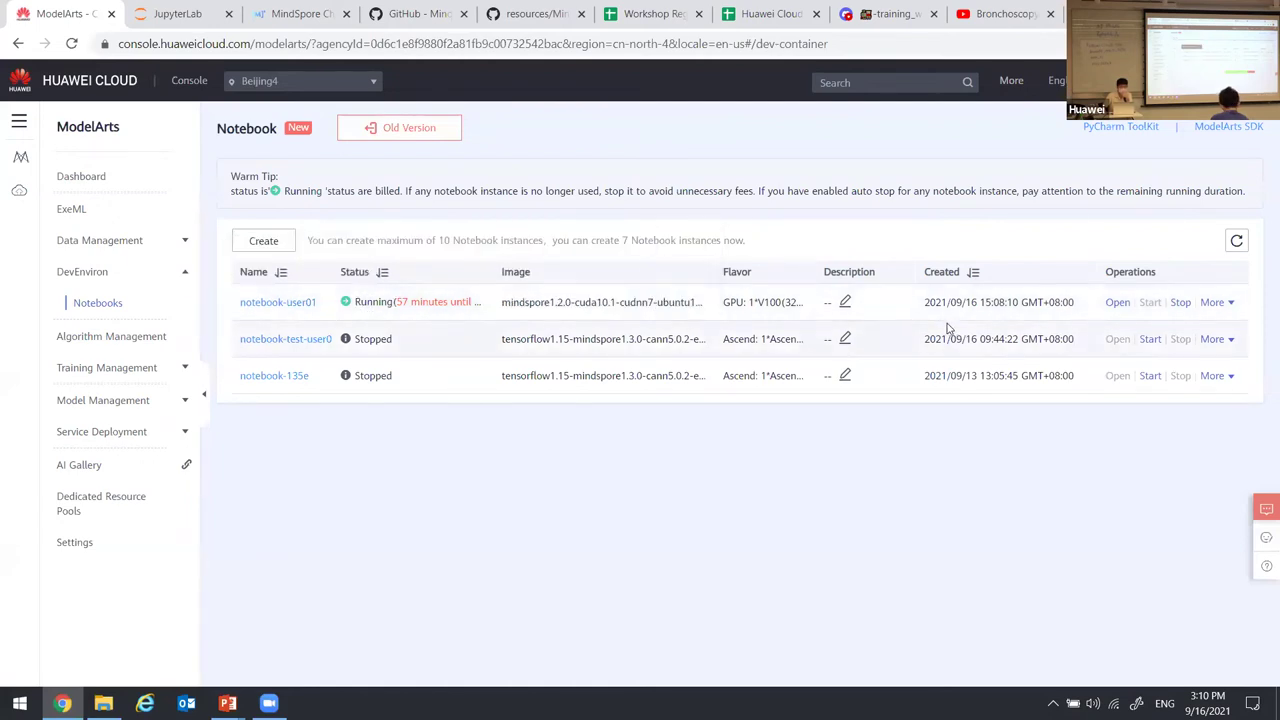
click(1118, 303)
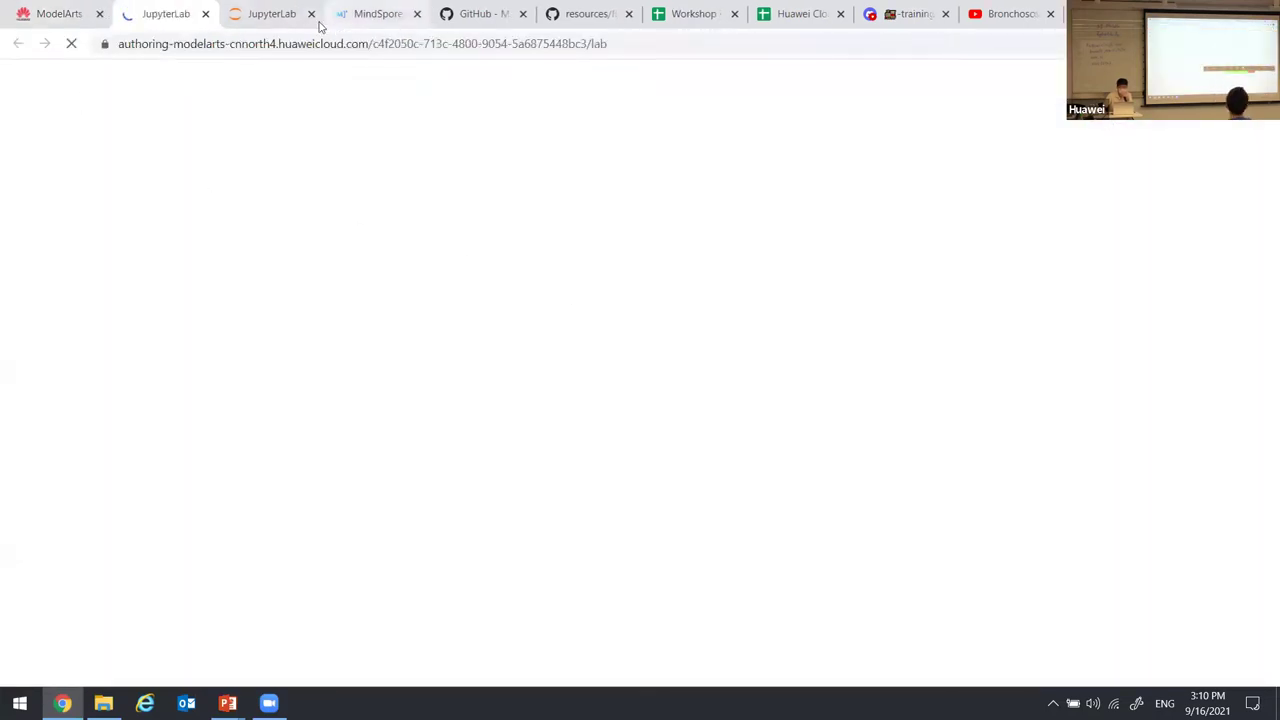
click(311, 14)
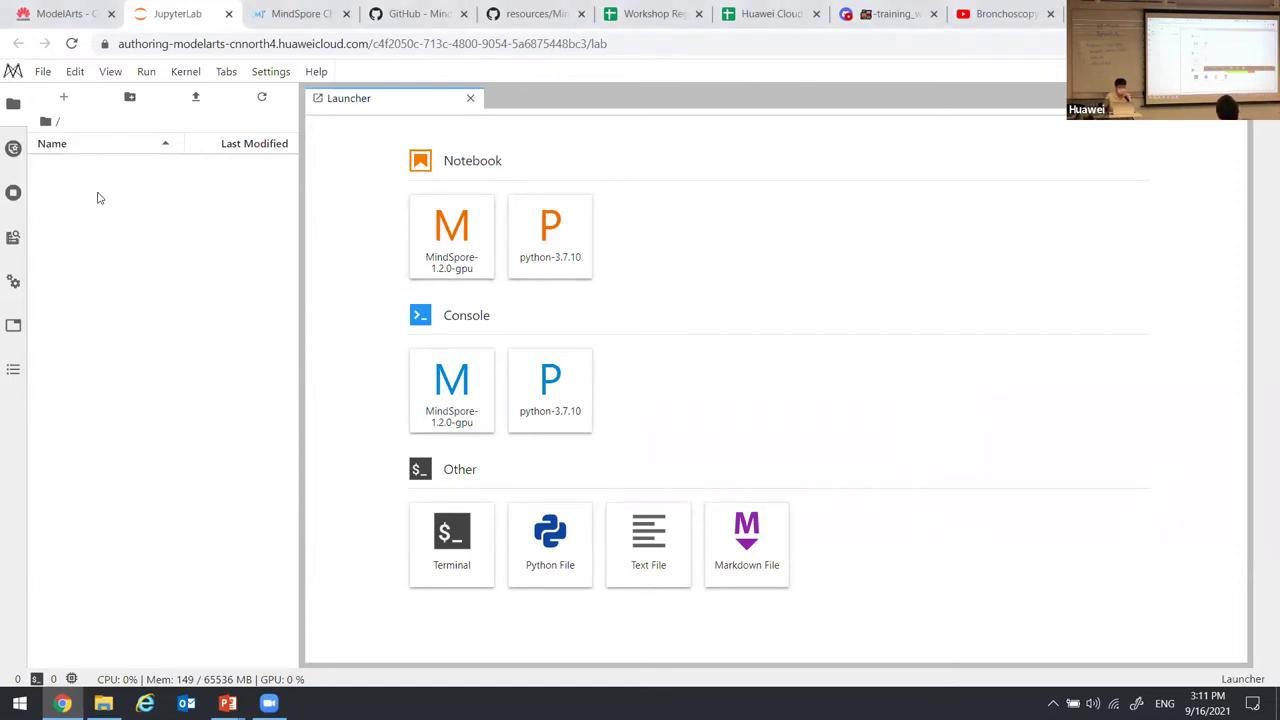
click(62, 14)
click(168, 14)
Upload MindSpore.Challenge.Tutorial.Beginner.ipynb from the MSC21 Workshop folder to JupyterLab and open it in place of the Launcher.
click(195, 96)
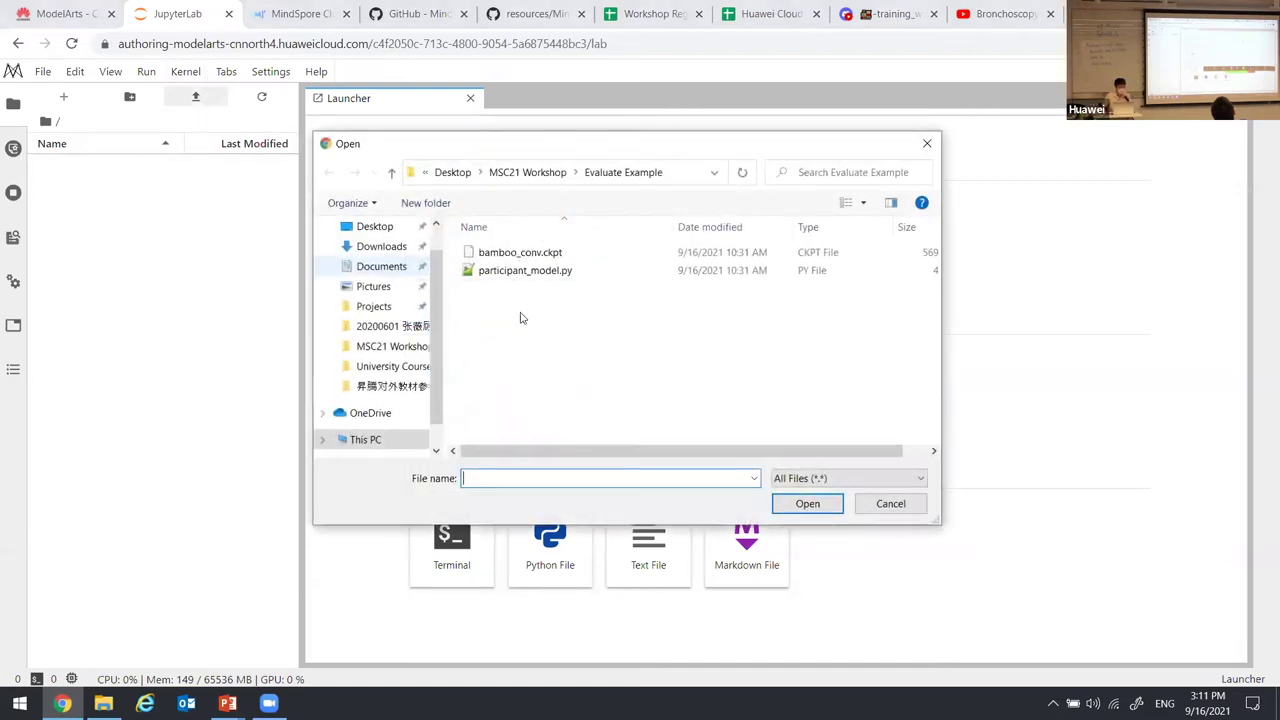
click(543, 172)
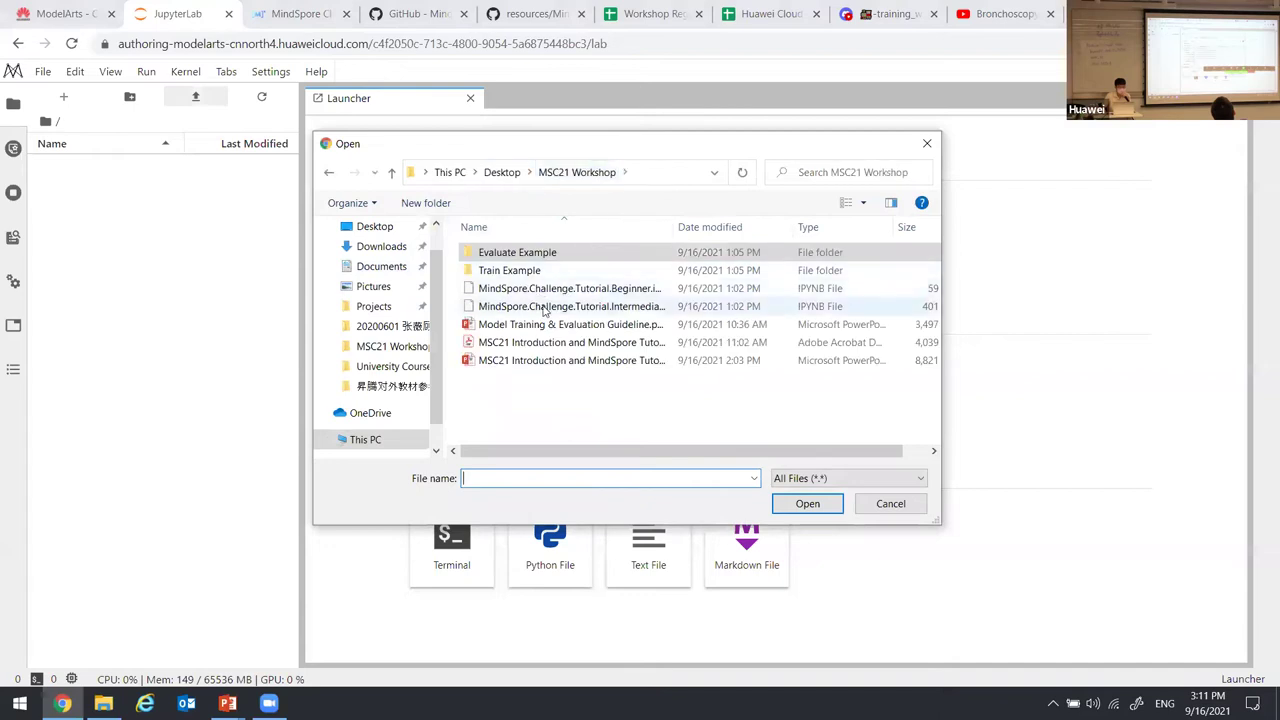
click(545, 292)
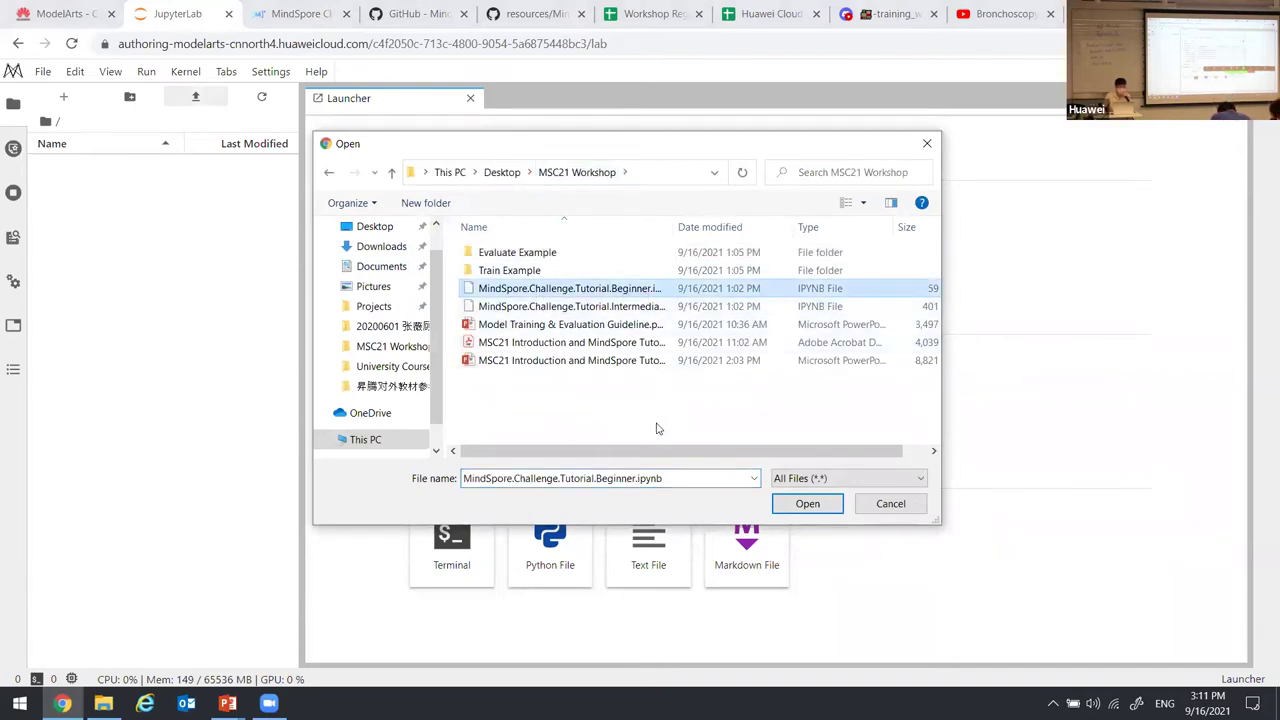
key(Return)
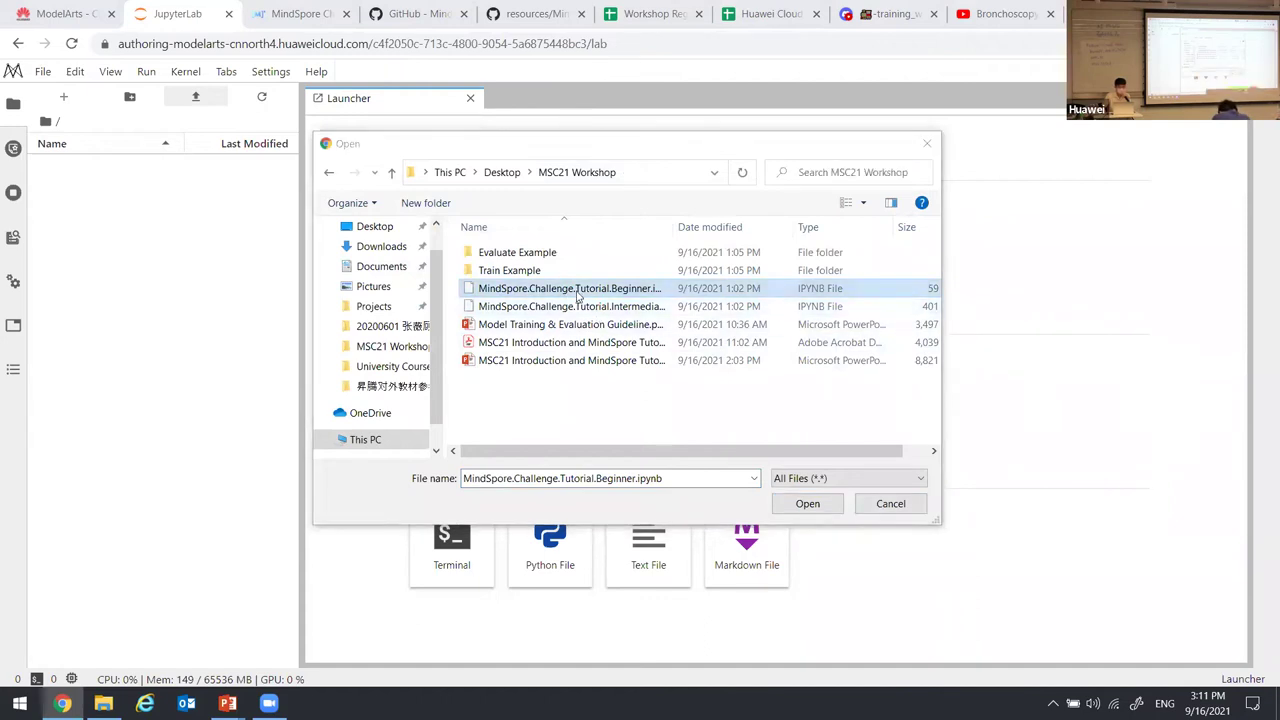
click(808, 503)
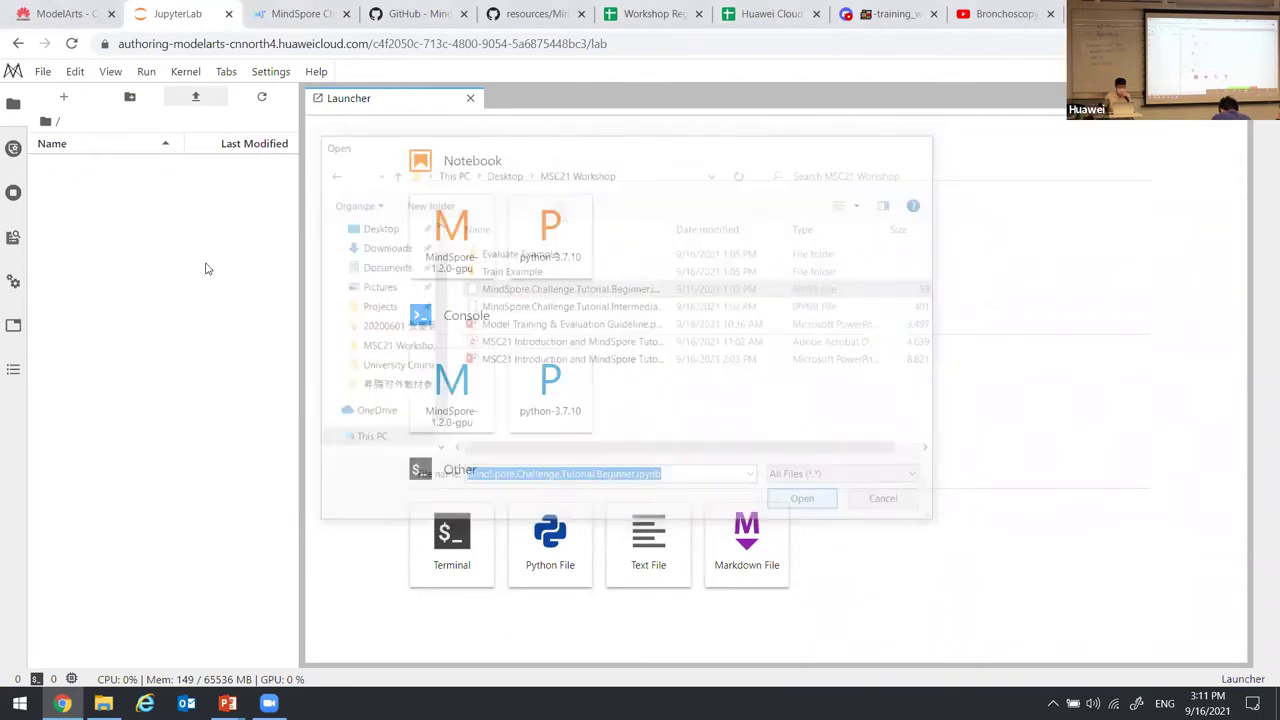
double_click(155, 166)
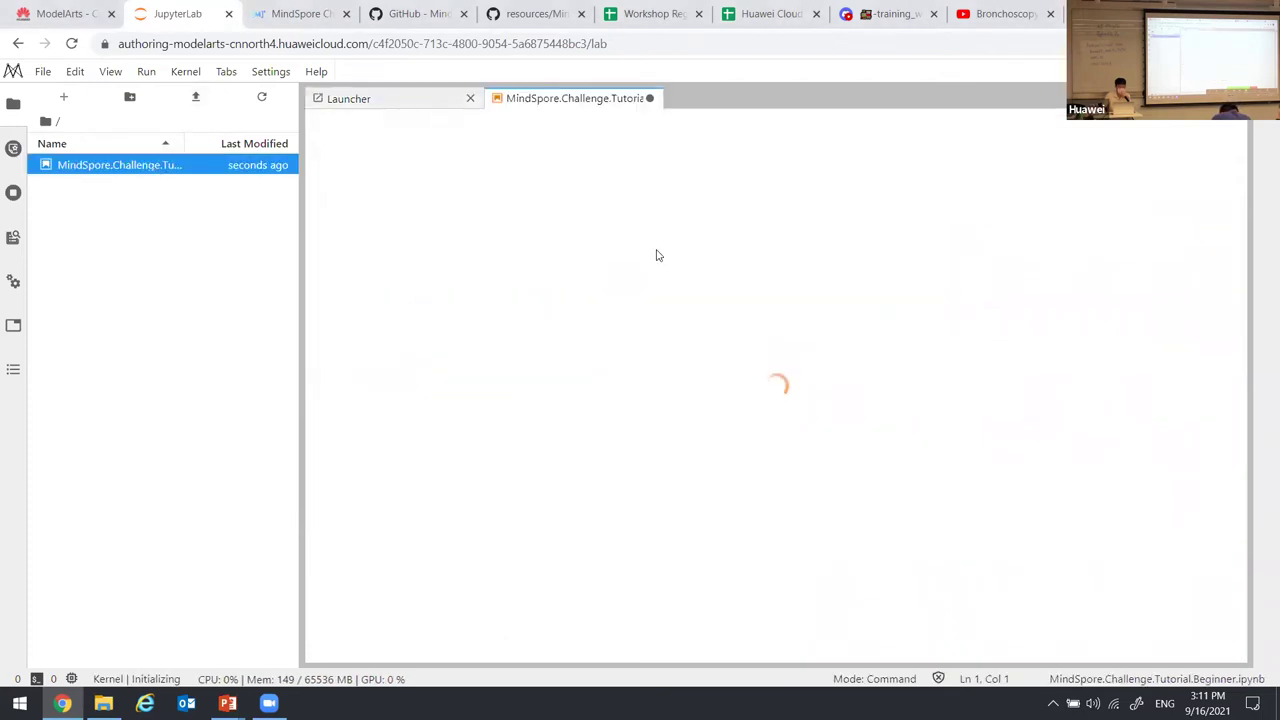
click(470, 99)
Look through the beginner notebook's introduction, library imports and MindSpore basics sections.
scroll(525, 285, down, 10)
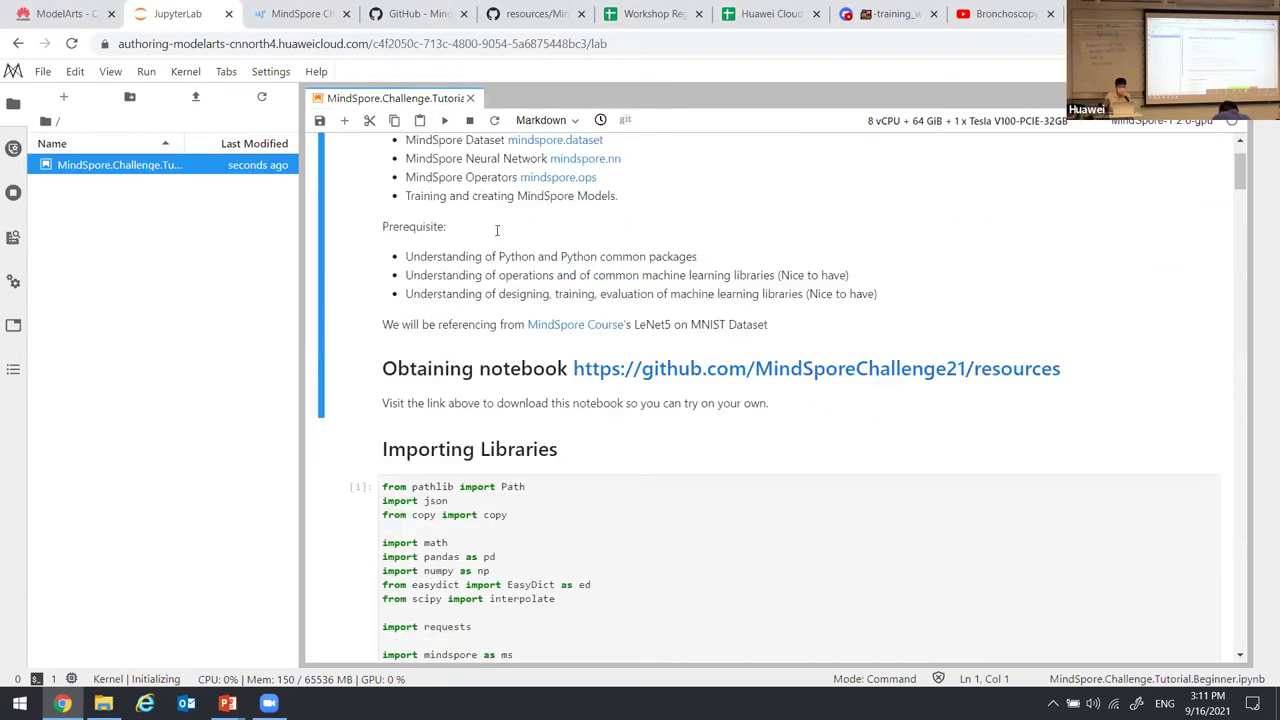
scroll(513, 258, up, 10)
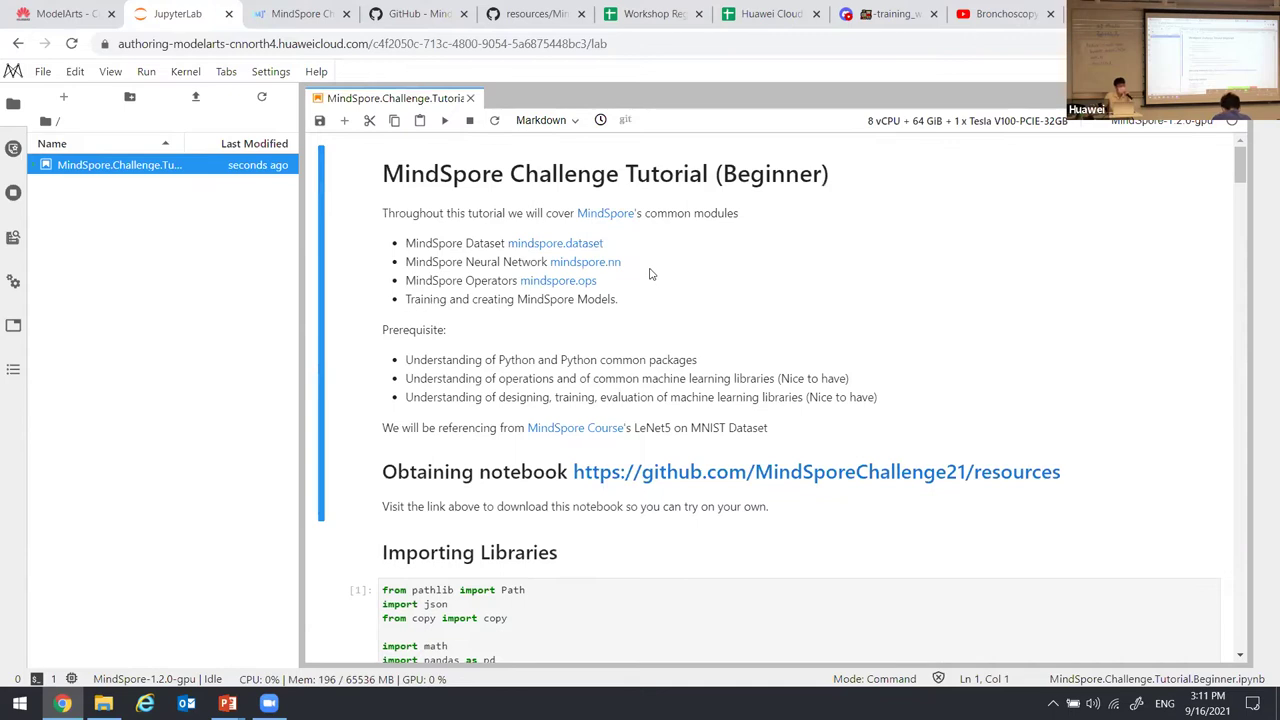
scroll(651, 278, down, 3)
scroll(613, 259, down, 3)
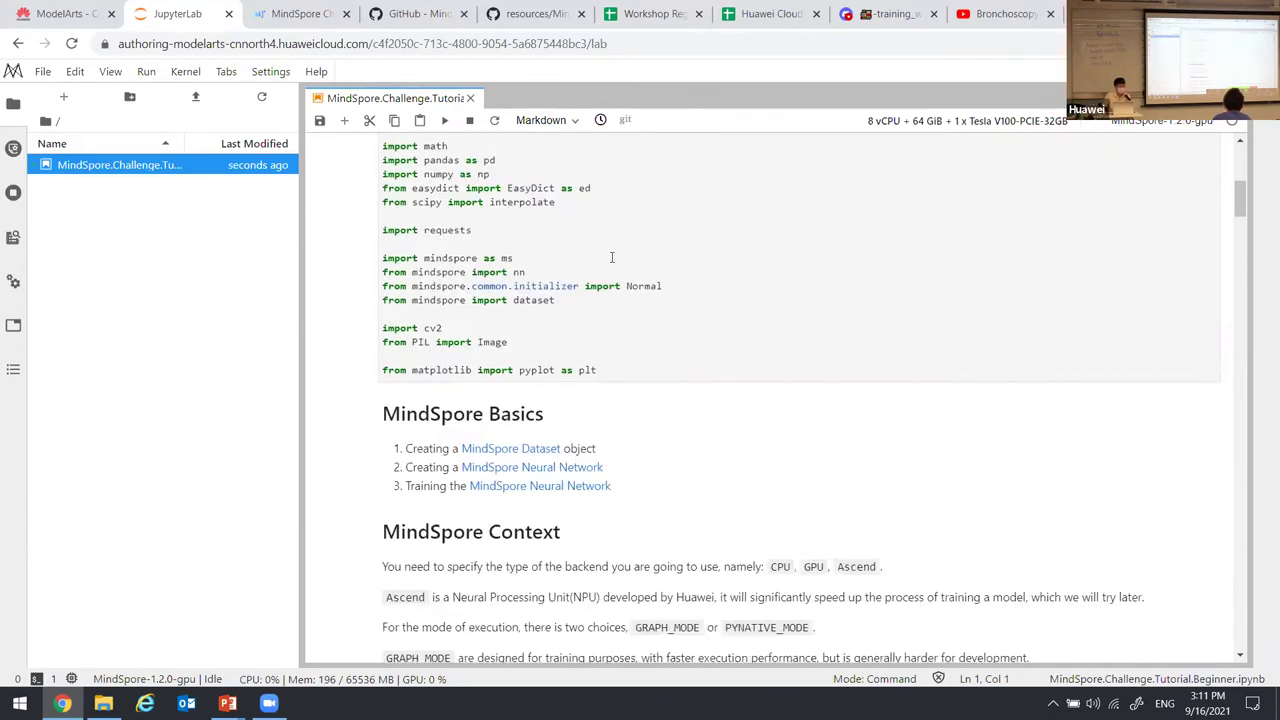
scroll(609, 263, up, 6)
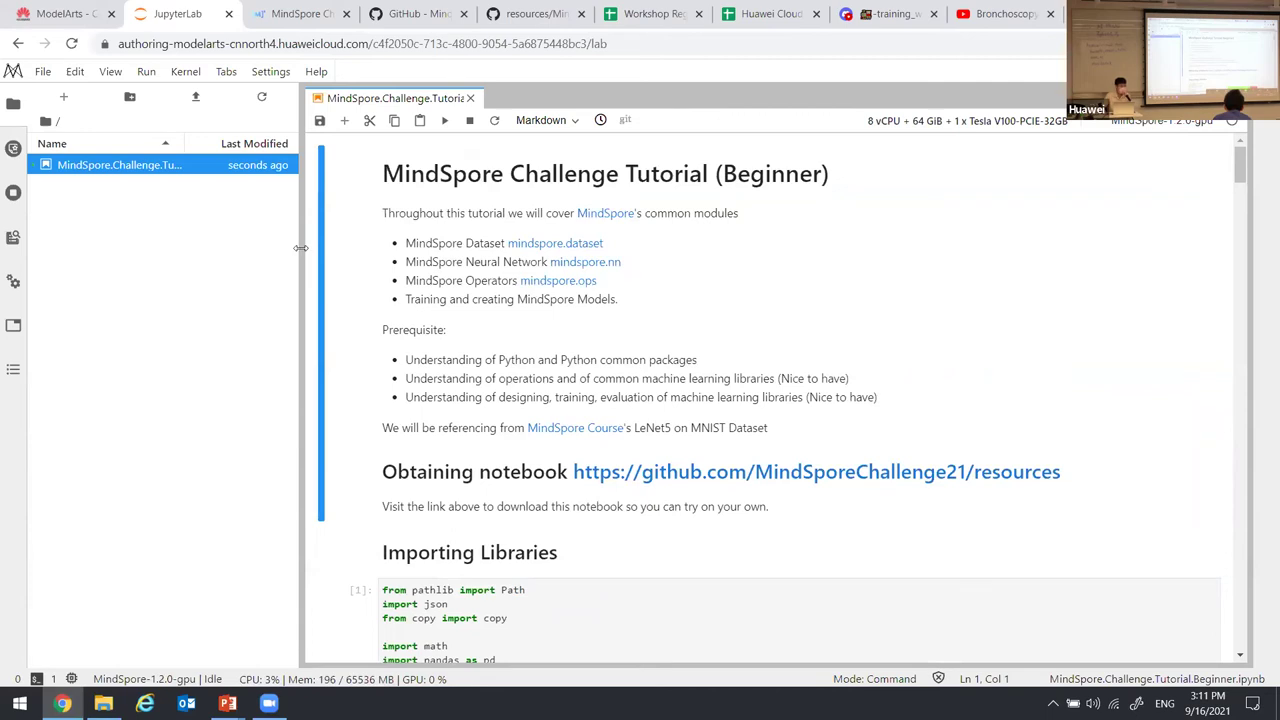
scroll(590, 255, down, 4)
scroll(565, 242, down, 4)
scroll(563, 251, up, 9)
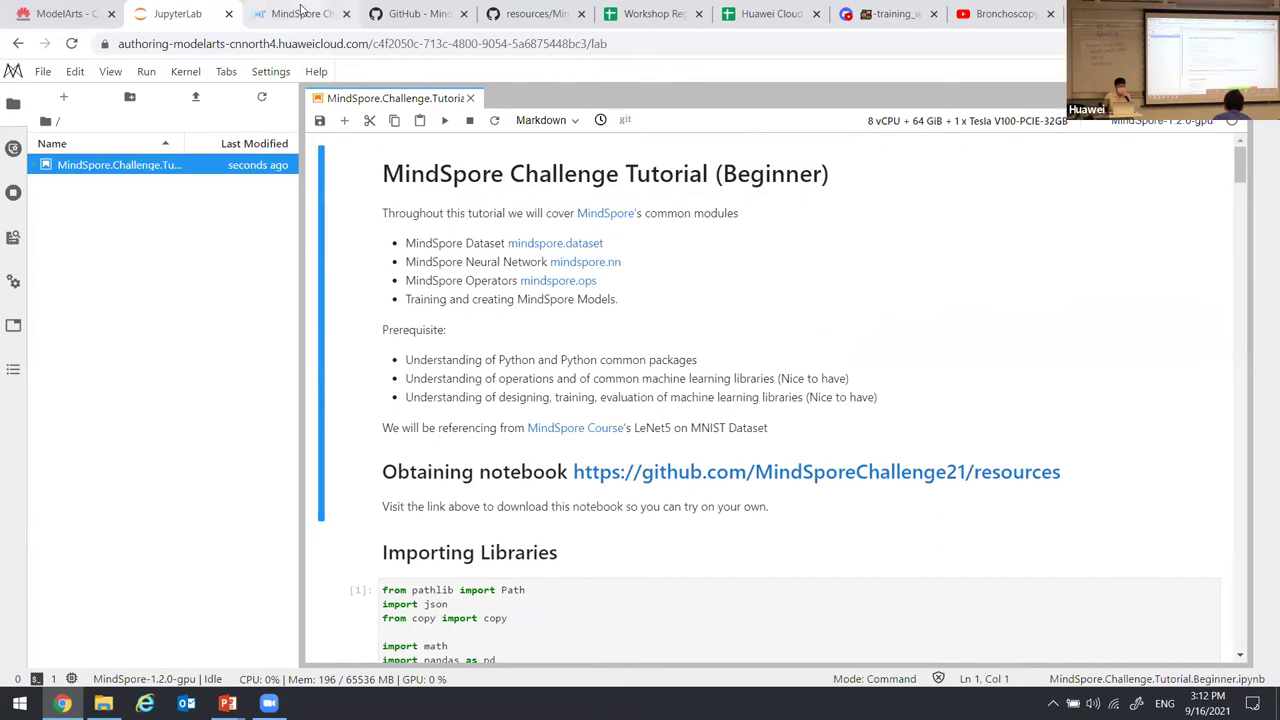
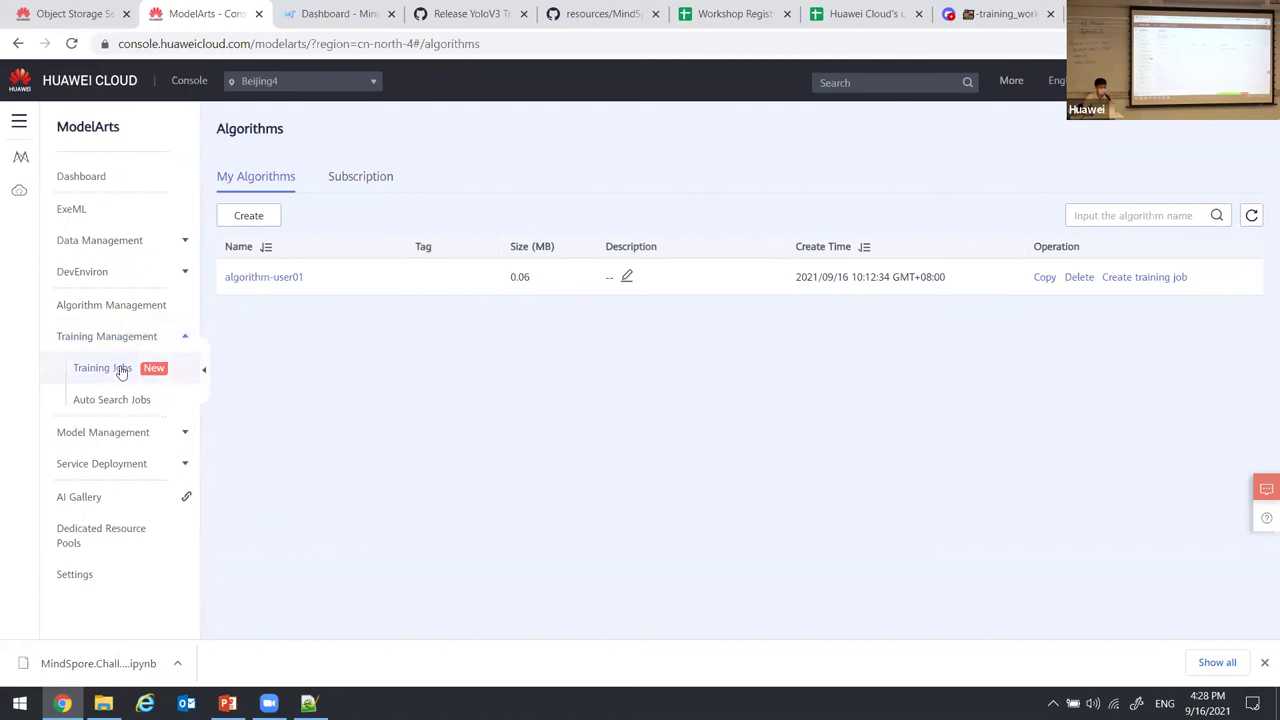
Start a new ModelArts training job and choose algorithm-user01 as its algorithm.
click(115, 372)
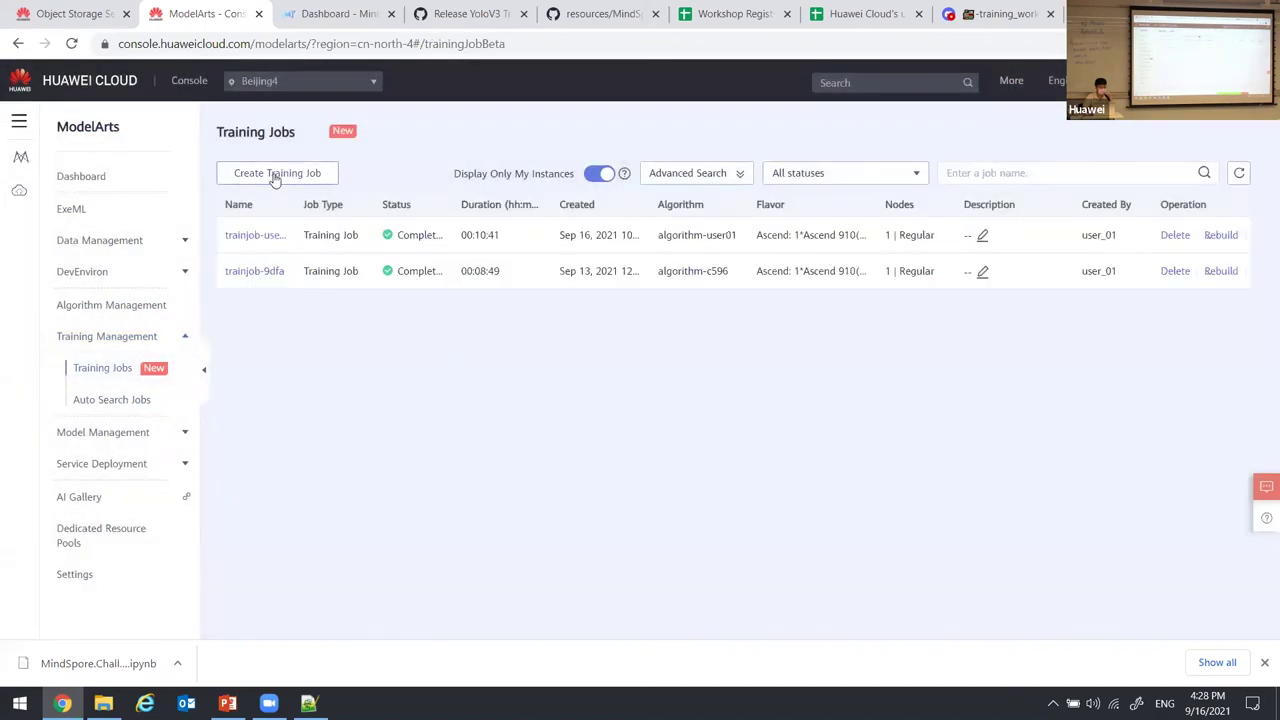
click(300, 174)
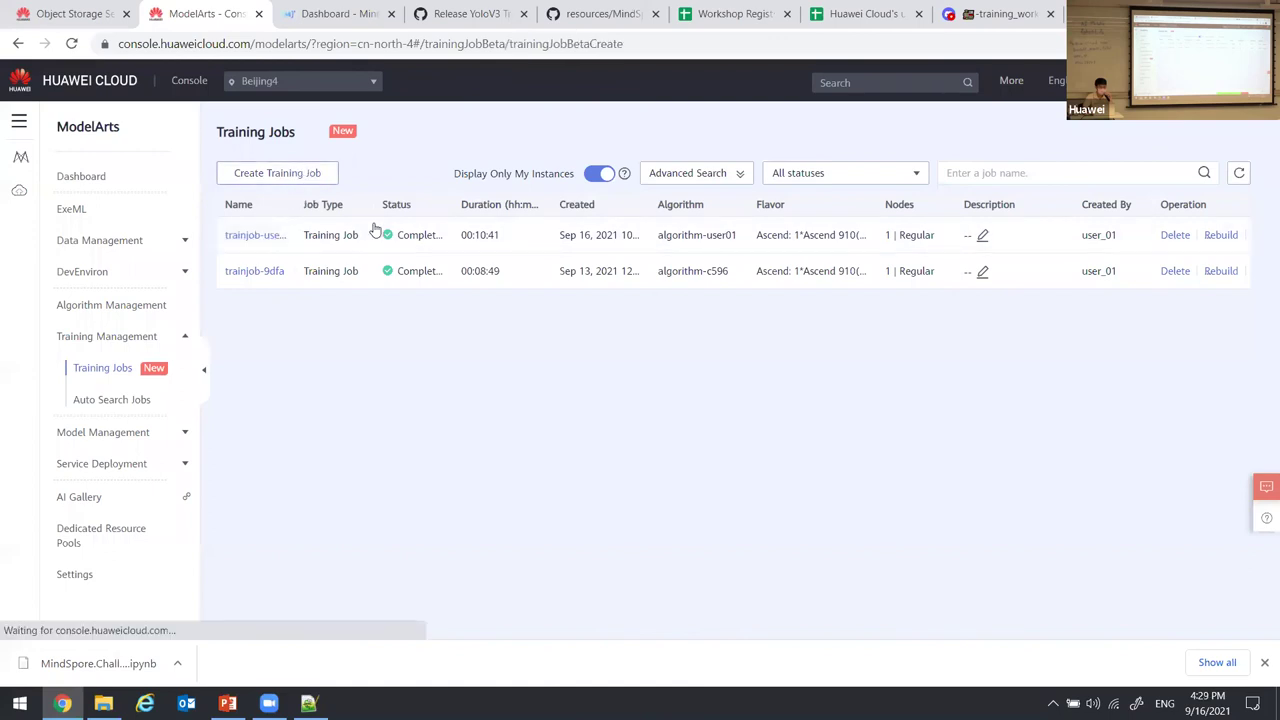
scroll(455, 382, down, 1)
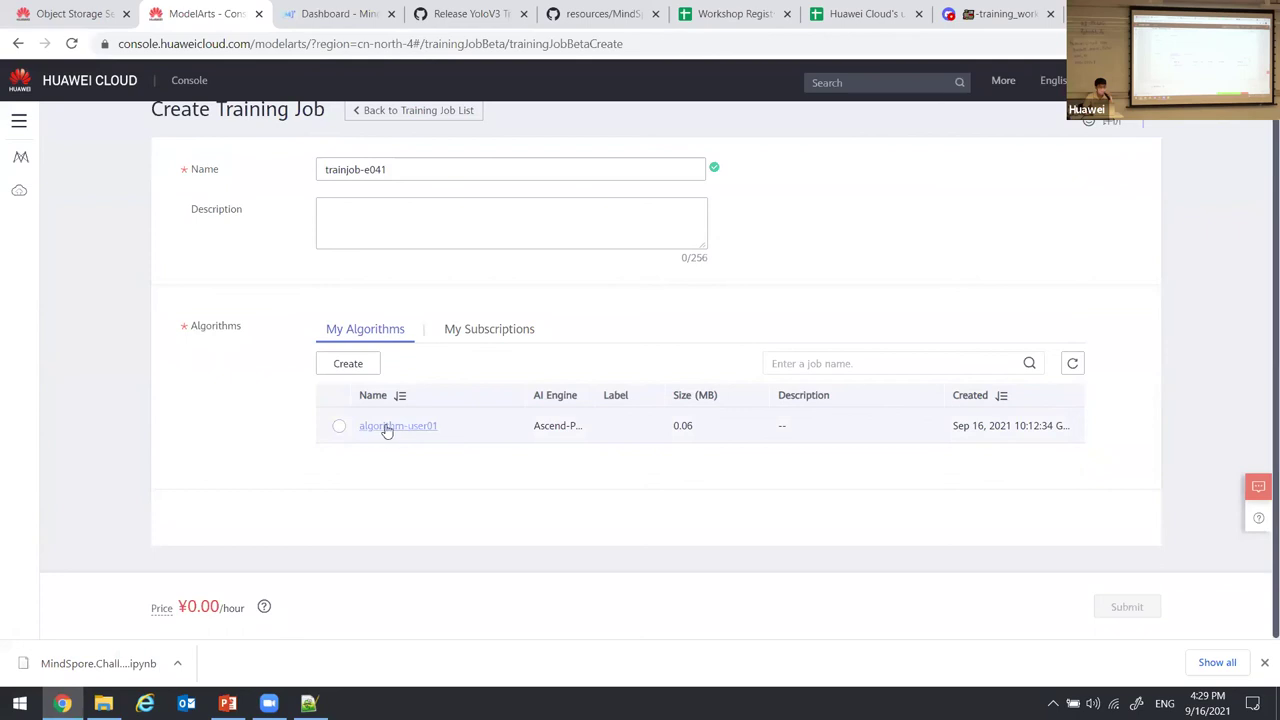
click(339, 426)
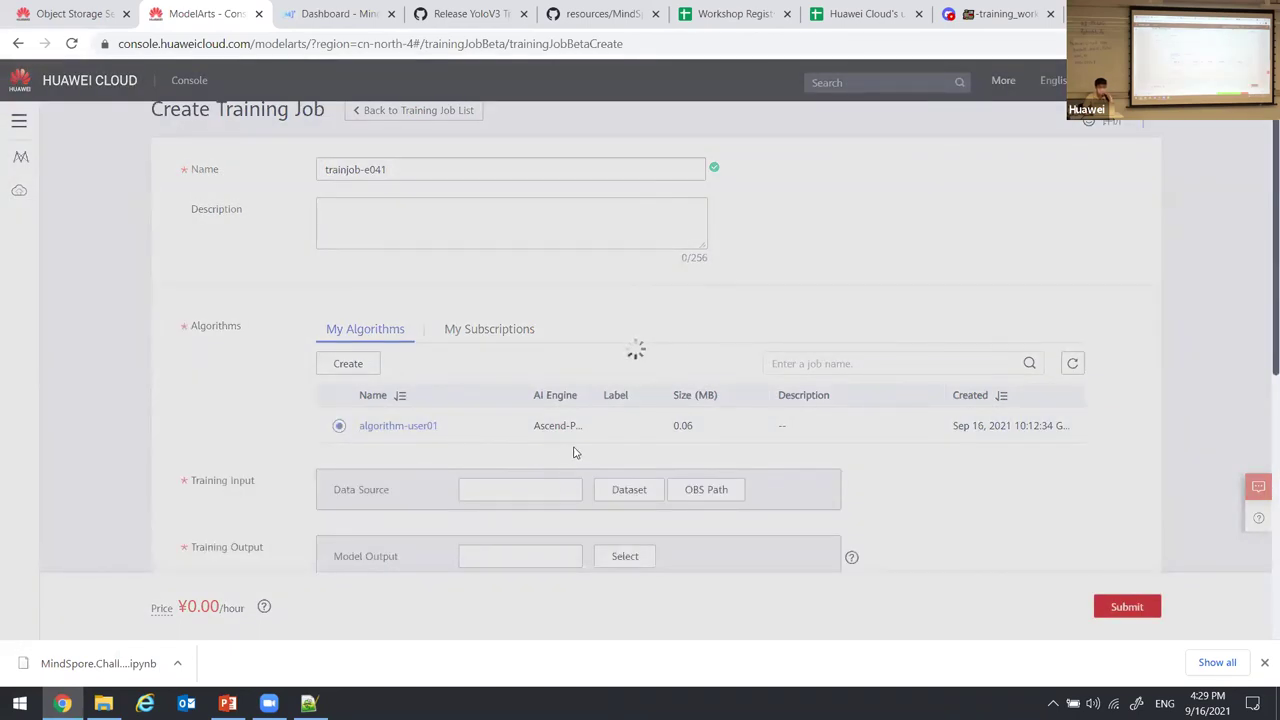
Set the training input's data source to the example folder in the msc21-tutor-dev OBS bucket.
scroll(540, 391, down, 1)
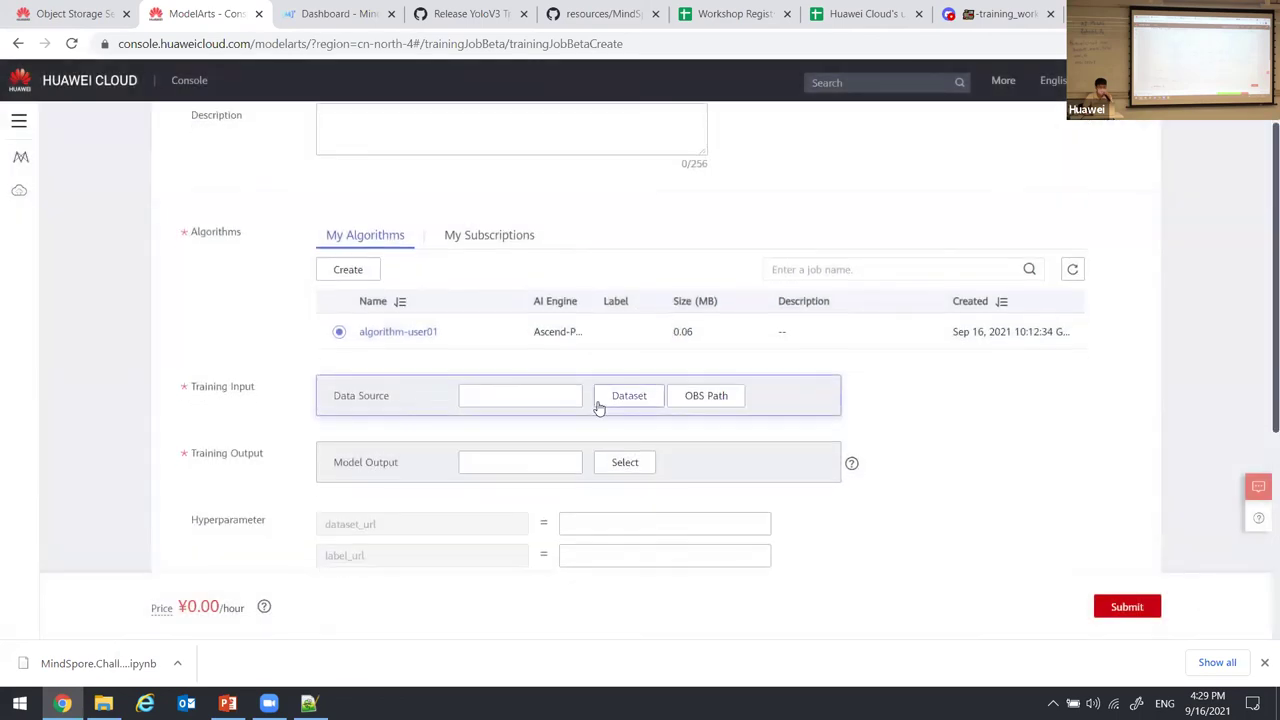
scroll(594, 400, down, 1)
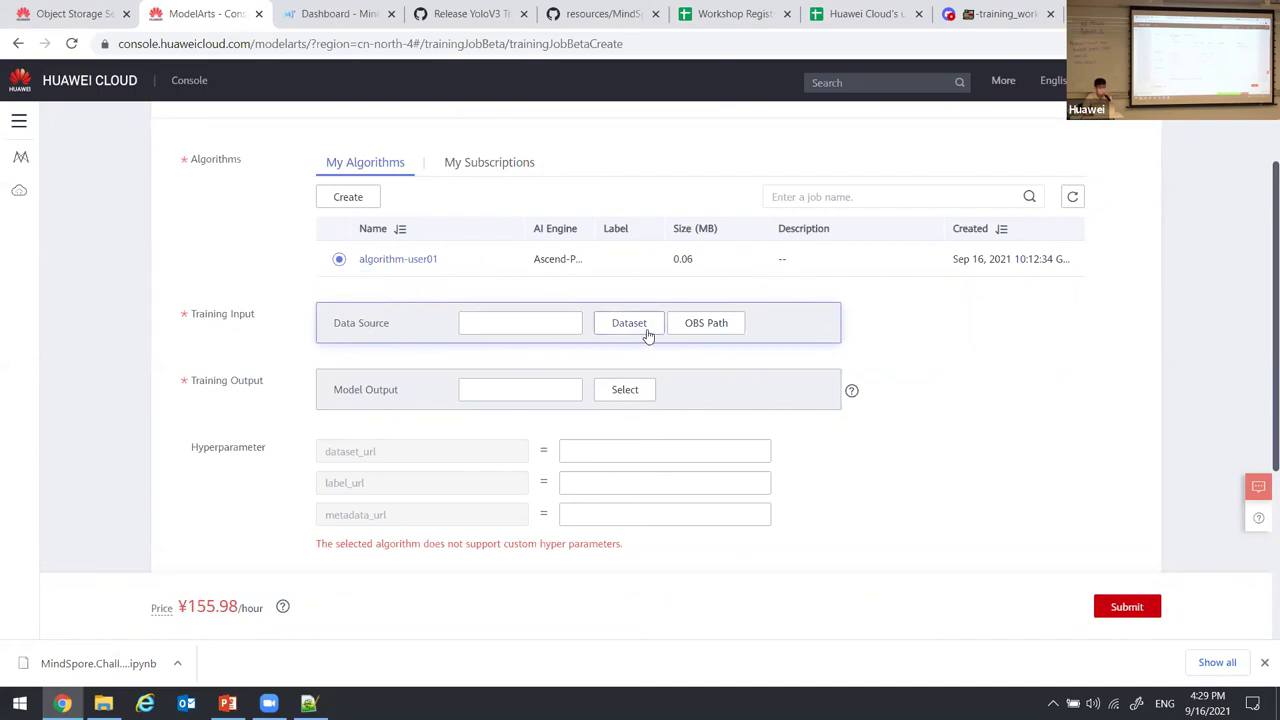
click(704, 330)
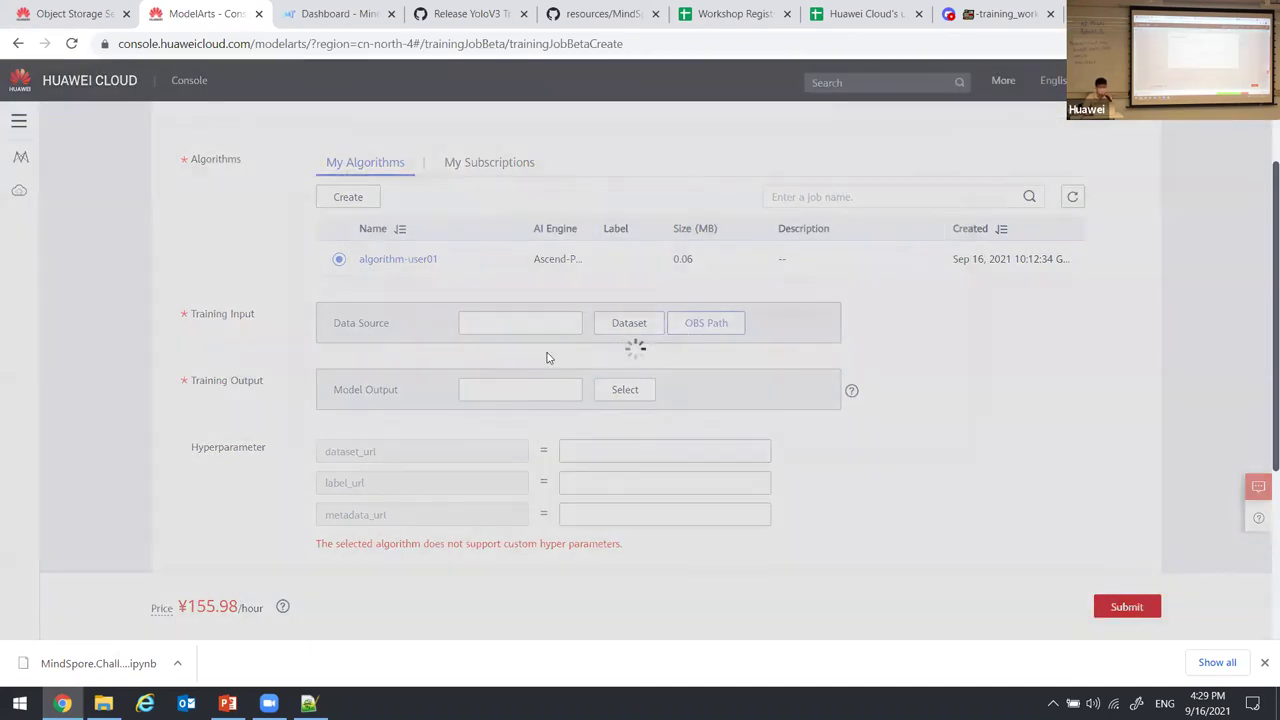
click(406, 345)
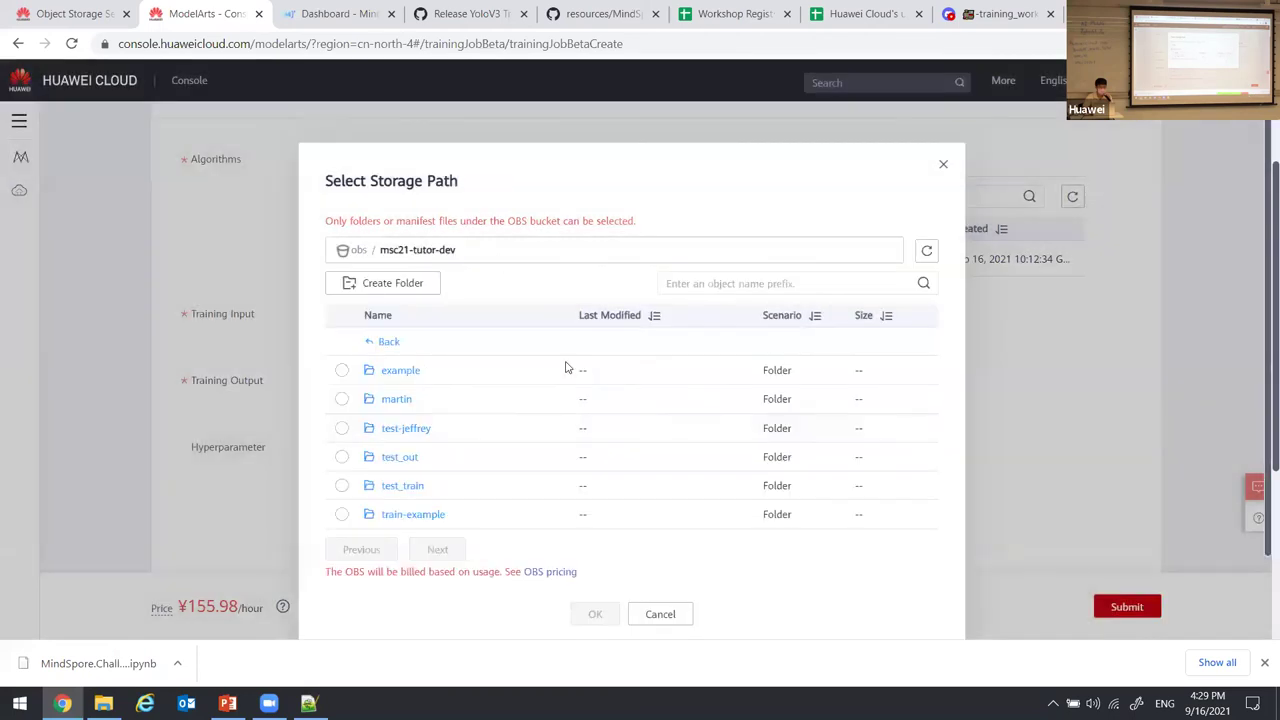
click(366, 372)
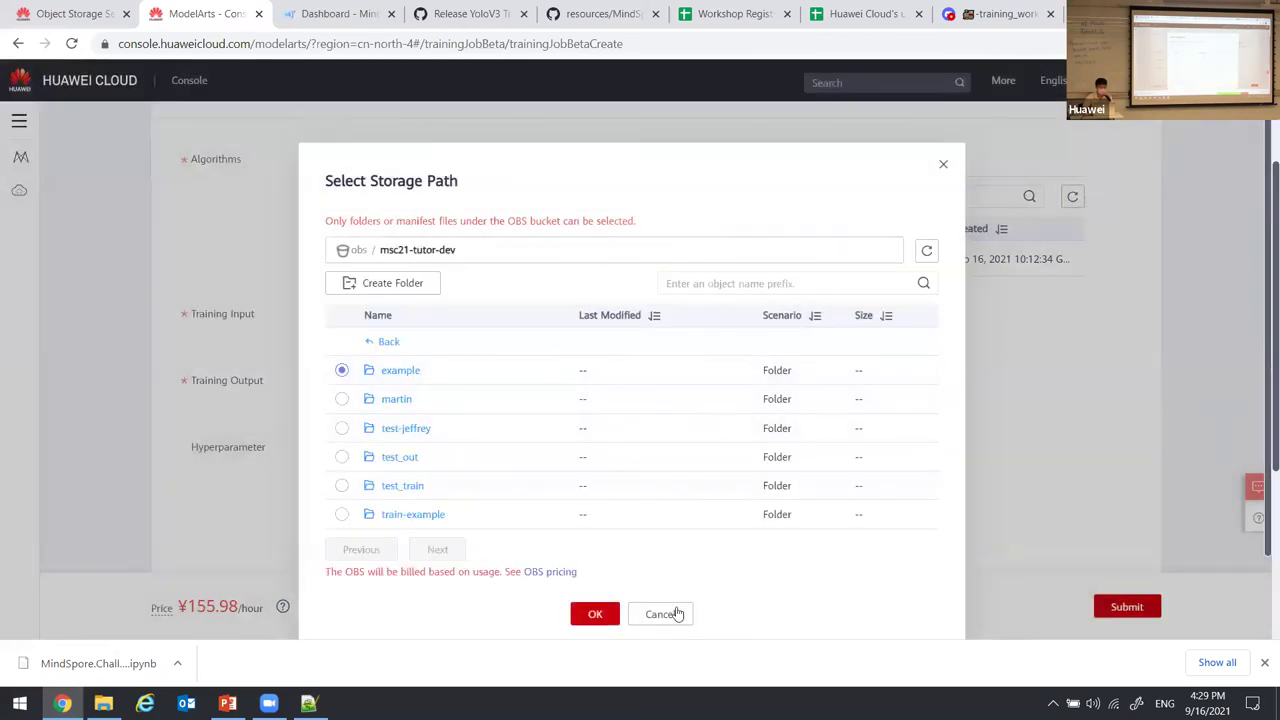
click(596, 614)
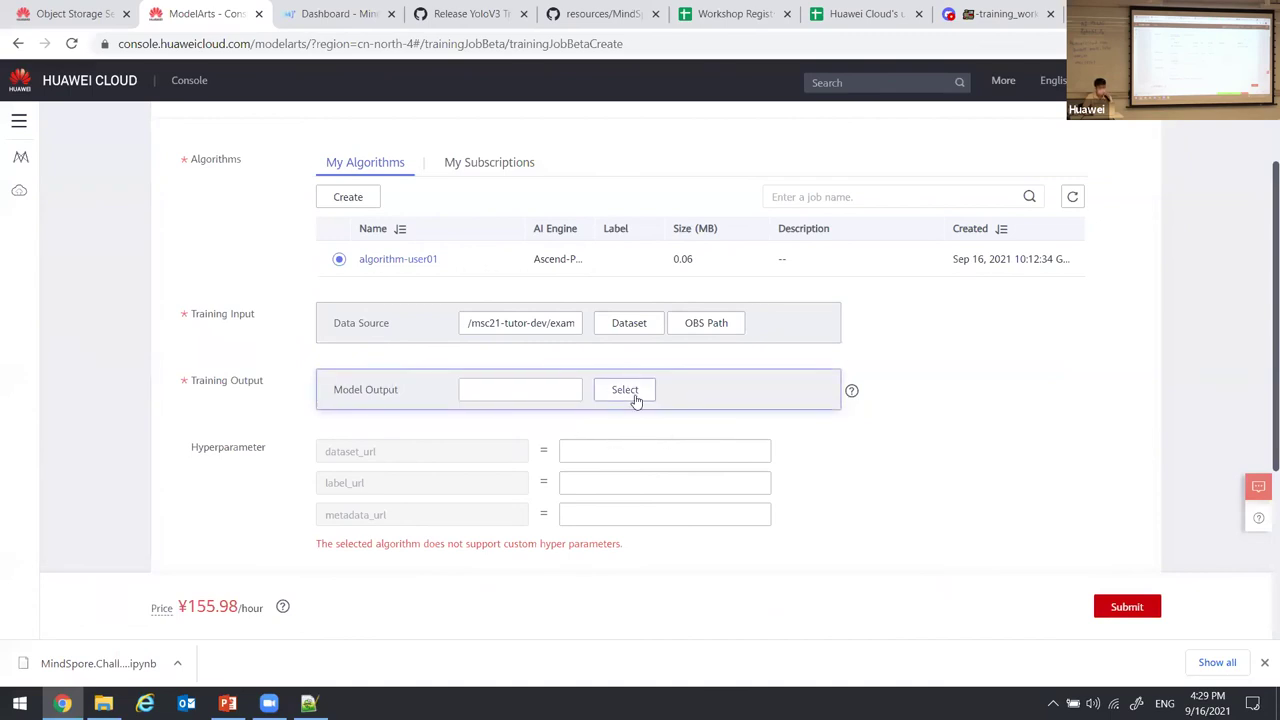
Set the training job's model output to the train-example/output folder in the msc21-tutor-dev bucket.
click(592, 394)
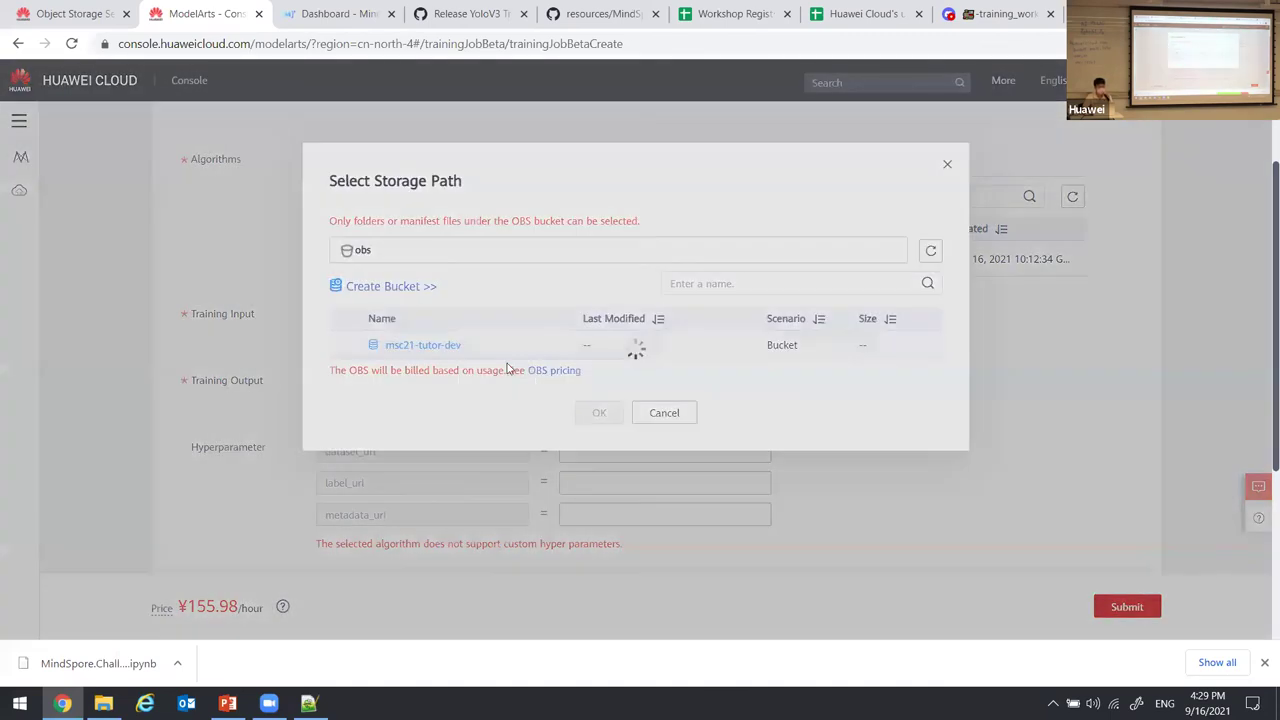
click(477, 357)
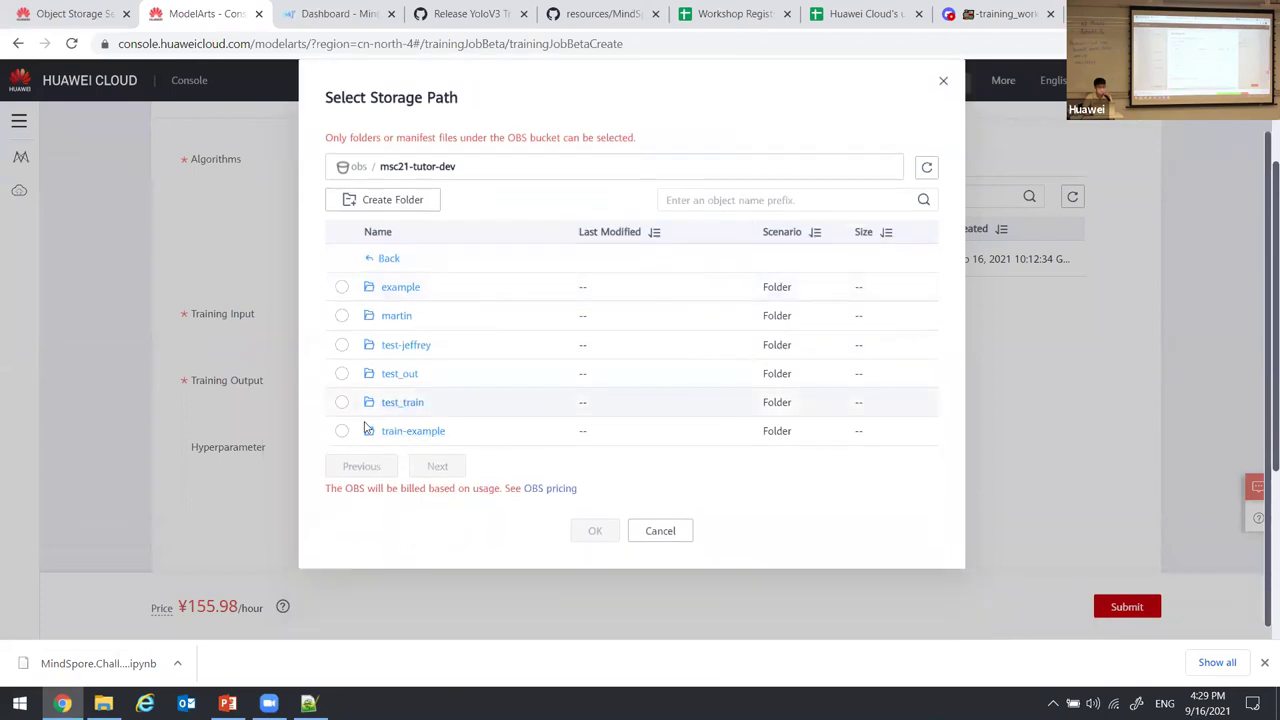
click(401, 432)
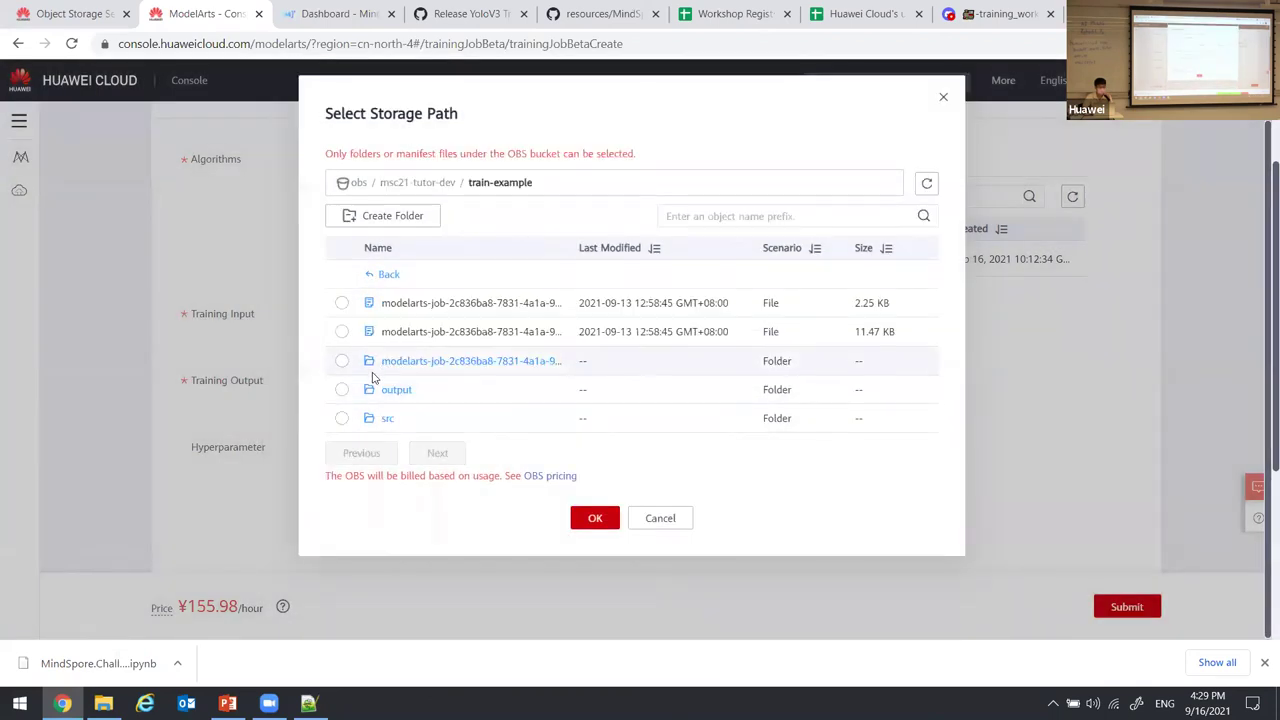
click(342, 389)
click(594, 518)
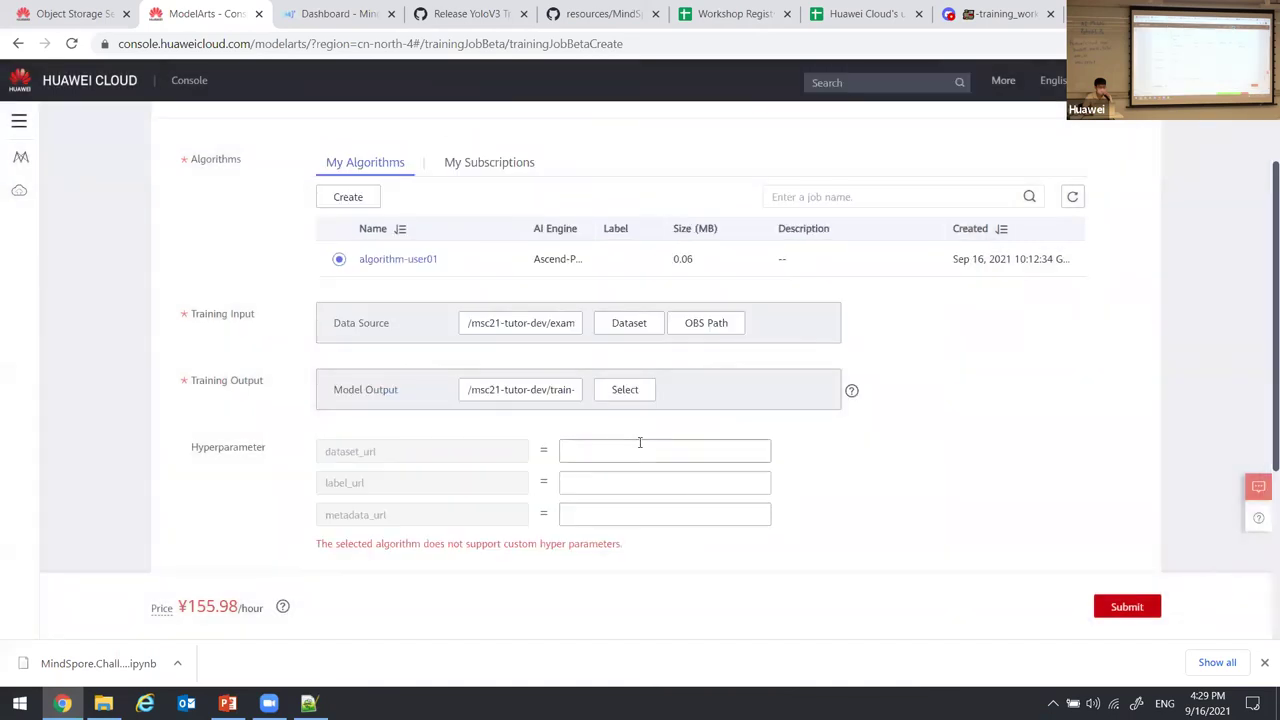
Copy the dataset_url path from slide 18 of the PowerPoint guideline and set the training job's dataset_url hyperparameter to obs://msc21-dataset2/dataset/.
scroll(640, 443, down, 1)
click(600, 377)
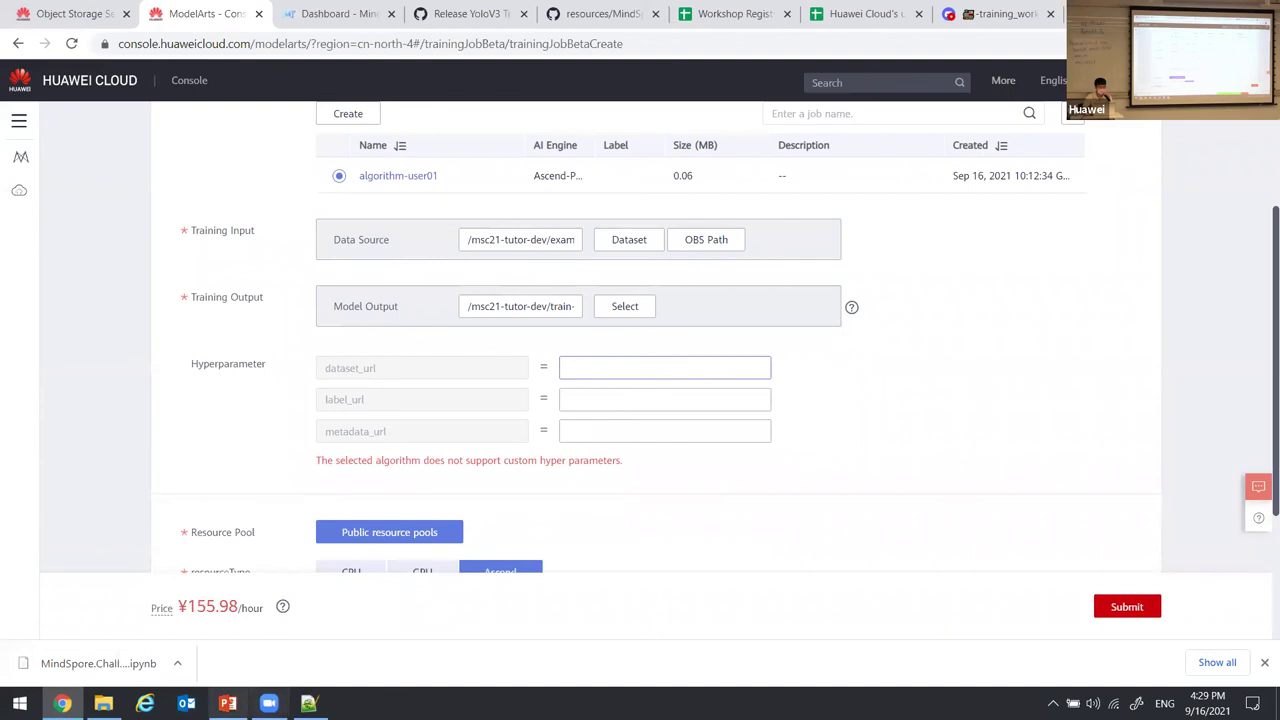
mouse_move(227, 703)
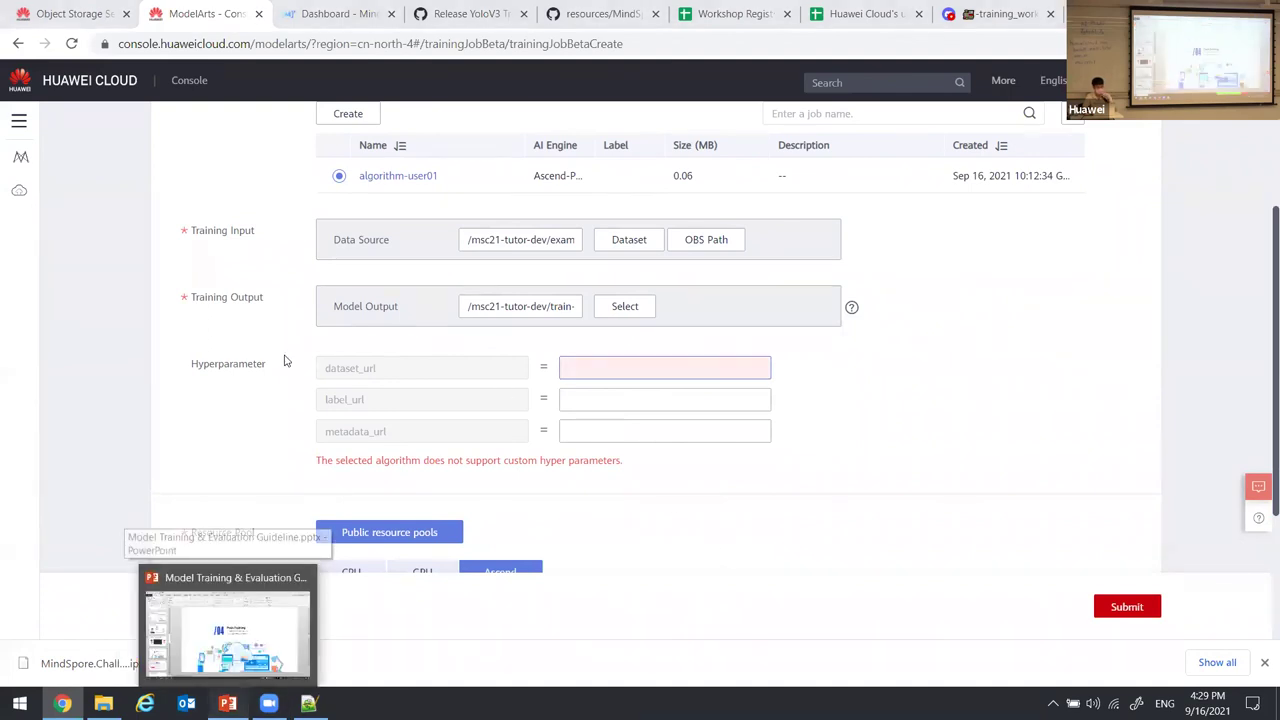
click(227, 630)
key(Up)
key(Up)
key(Up)
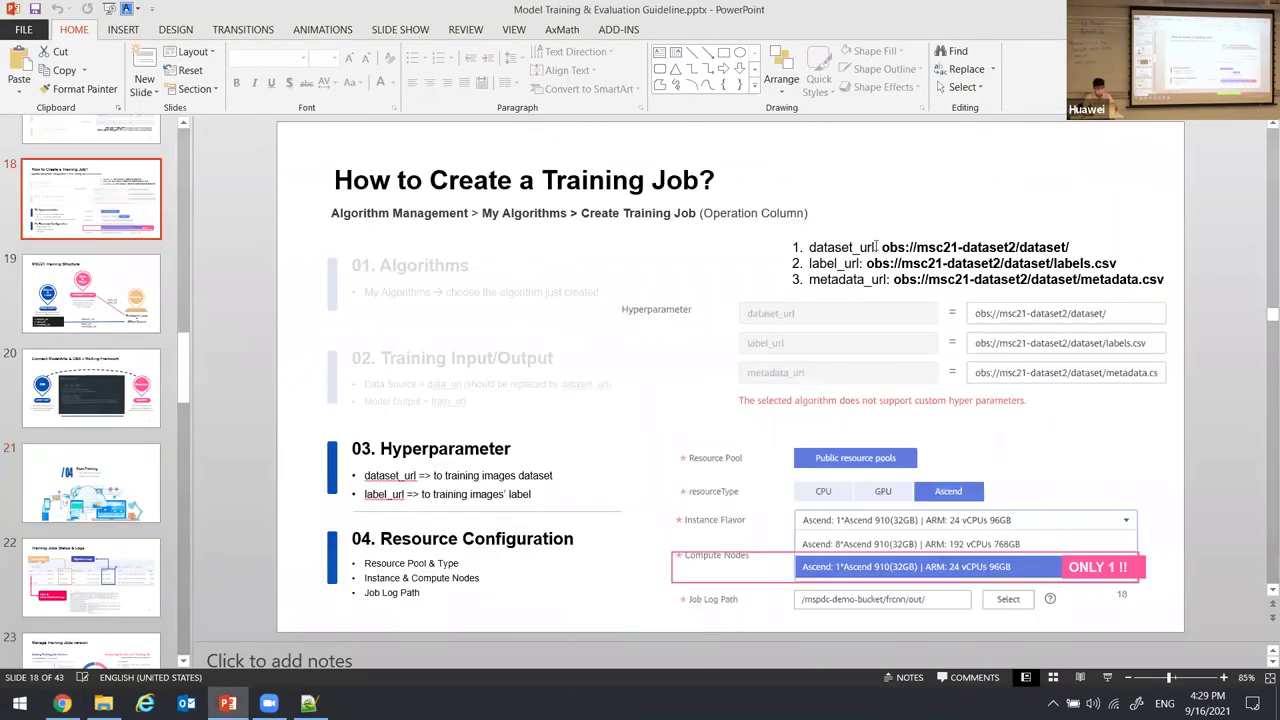
drag(884, 247, 1068, 248)
key(ctrl+c)
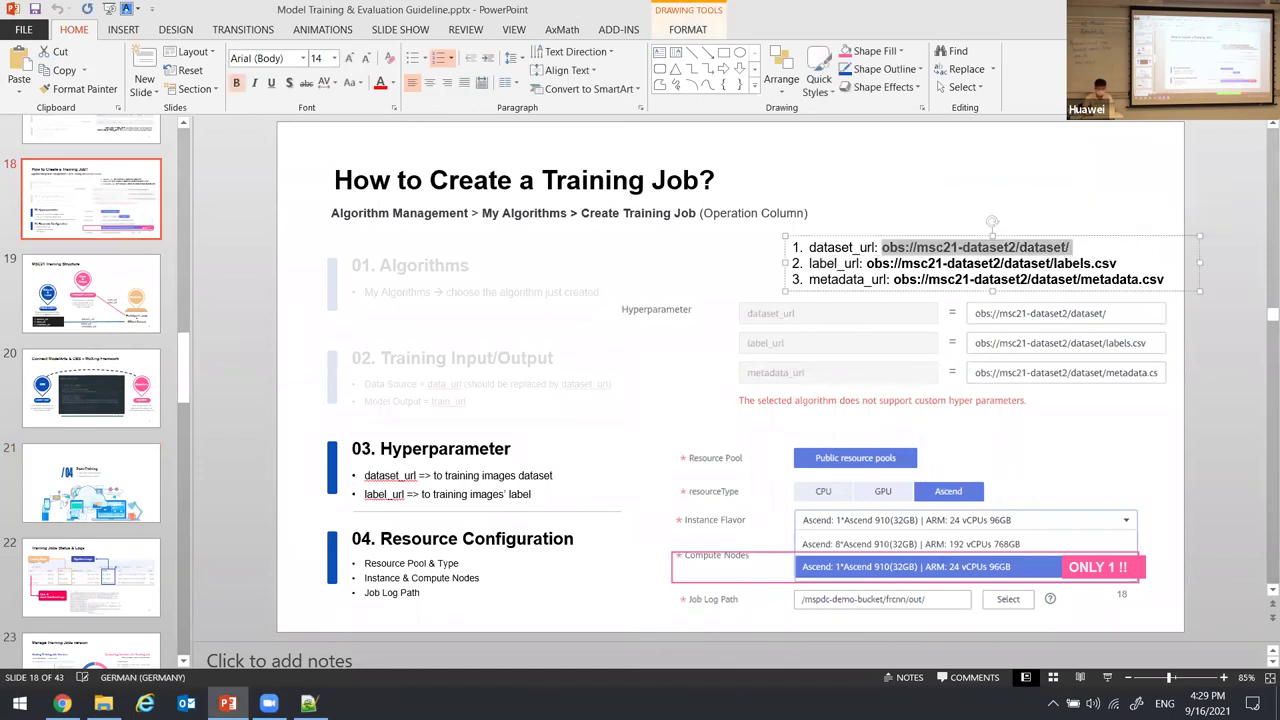
key(alt+Tab)
click(640, 366)
key(ctrl+v)
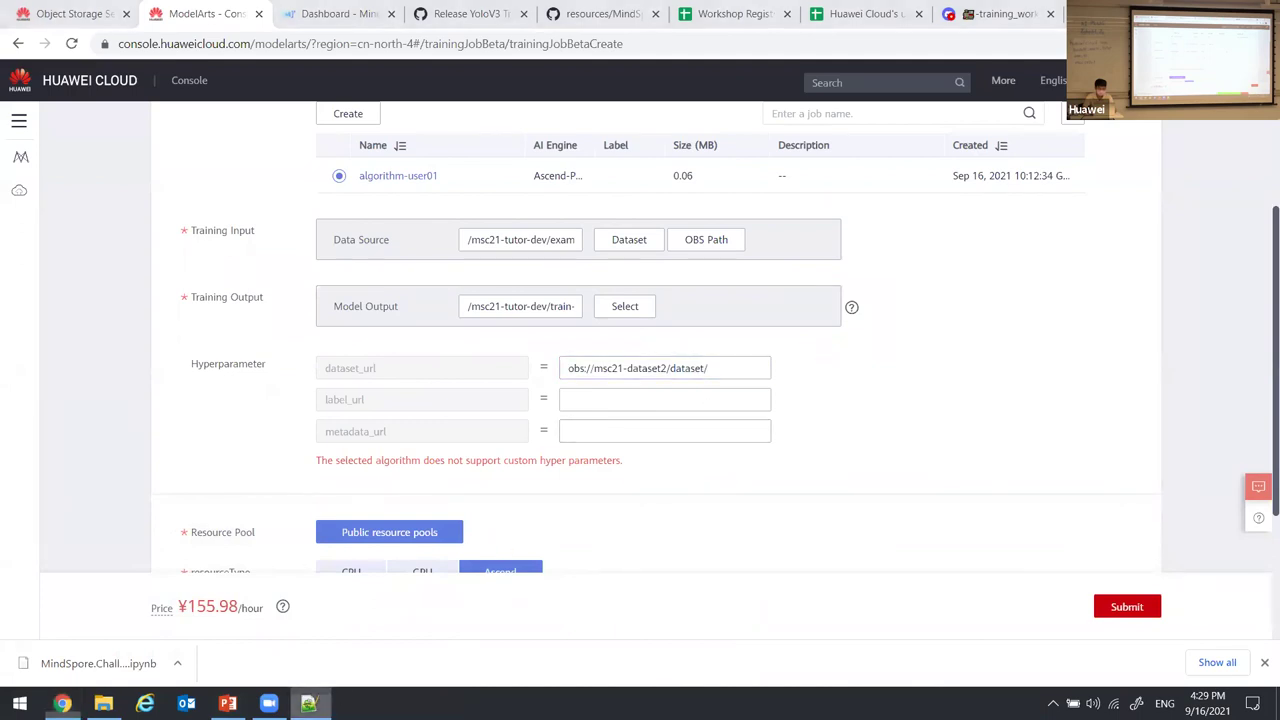
Copy the label_url path from the PowerPoint slide and set the label_url hyperparameter to obs://msc21-dataset2/dataset/labels.csv.
click(309, 703)
key(alt+Tab)
key(alt+Tab)
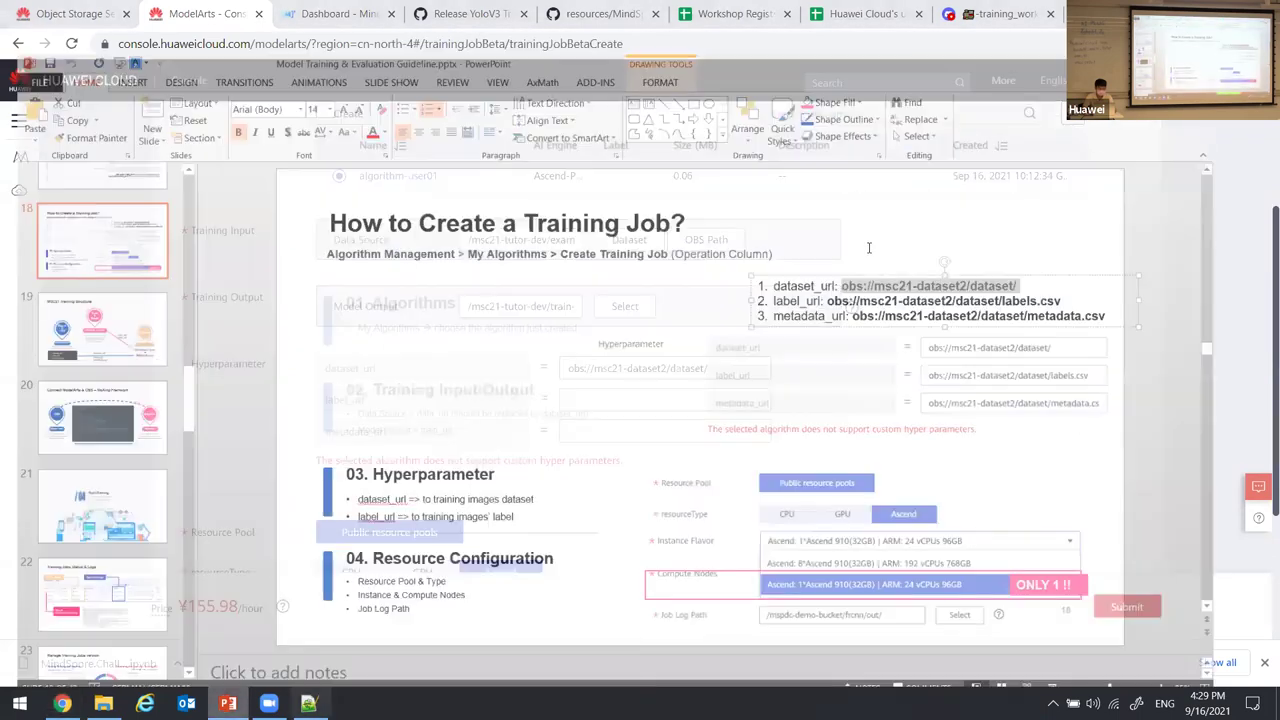
click(869, 263)
drag(1019, 273, 1134, 258)
key(ctrl+c)
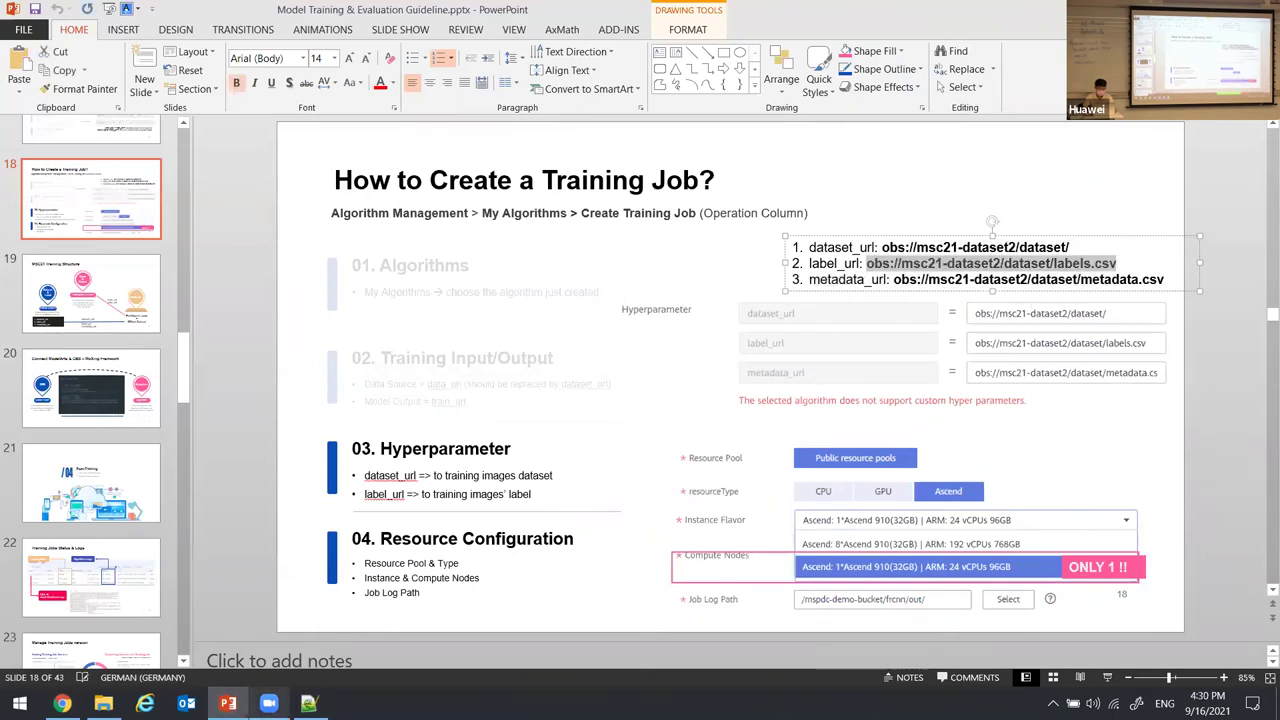
key(alt+Tab)
click(697, 406)
key(ctrl+v)
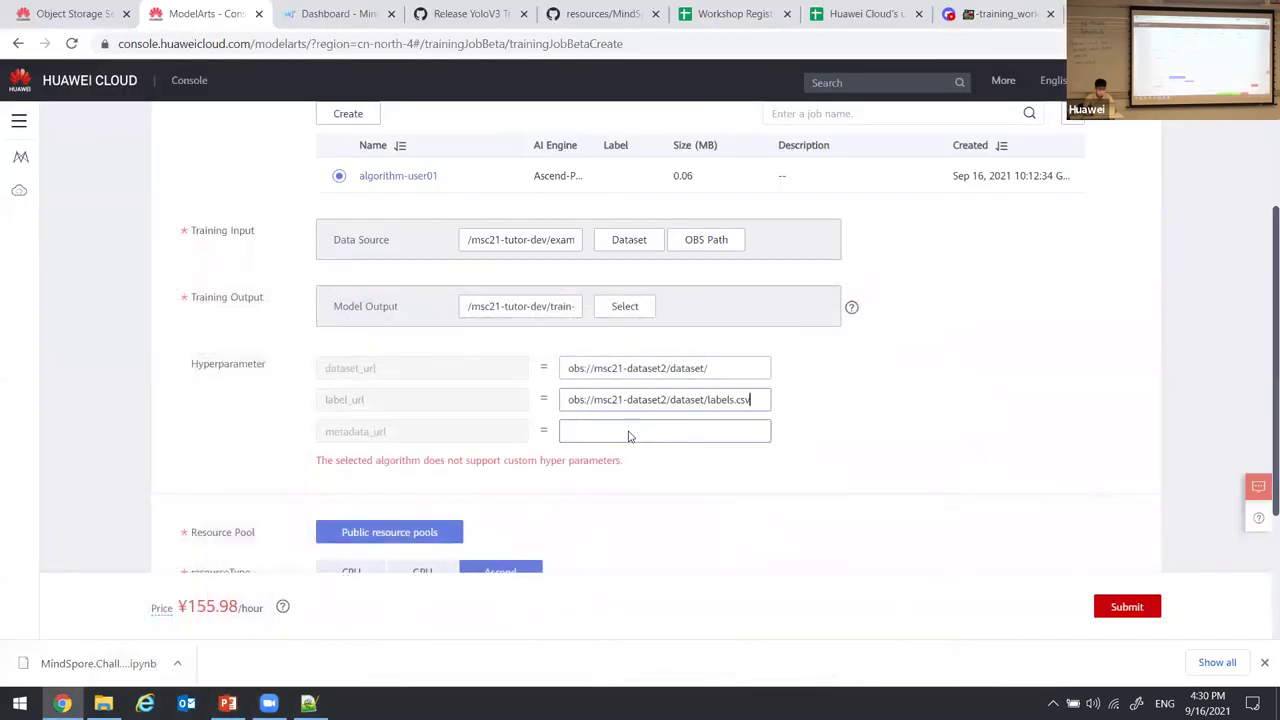
Copy the metadata_url path from the PowerPoint slide and set the metadata_url hyperparameter to obs://msc21-dataset2/dataset/metadata.csv.
key(alt+Tab)
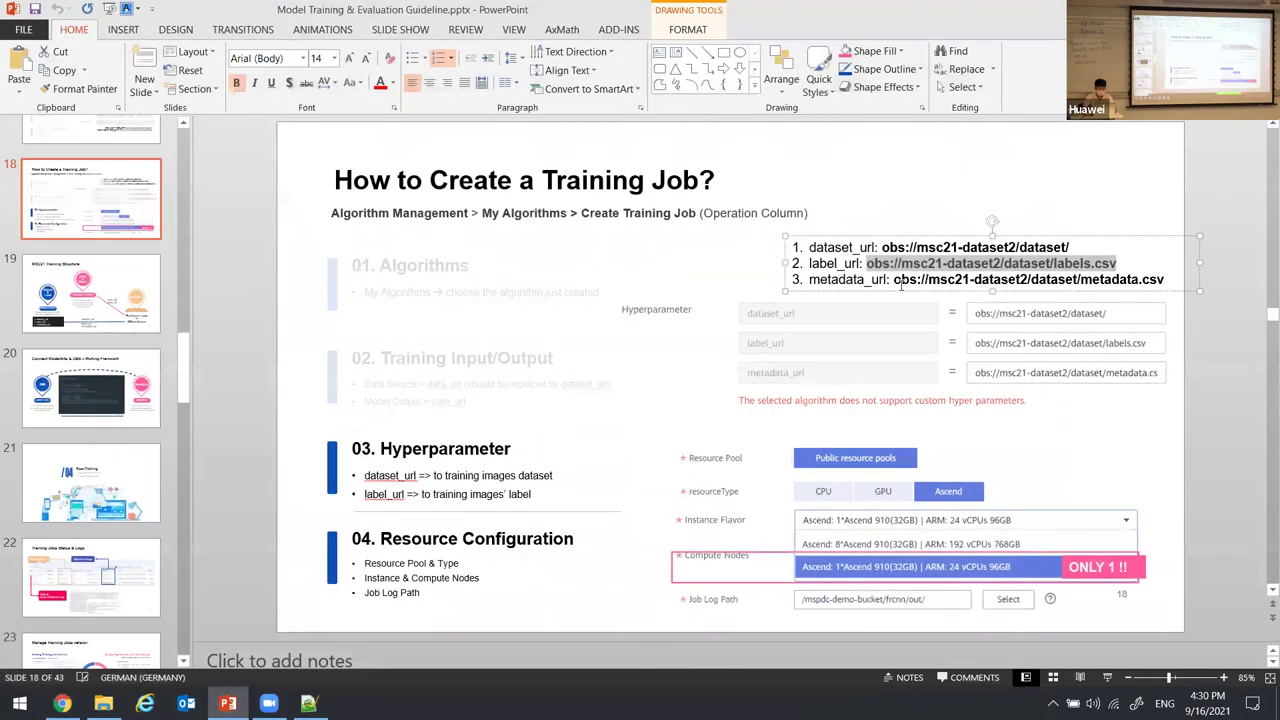
drag(894, 280, 1152, 286)
key(ctrl+c)
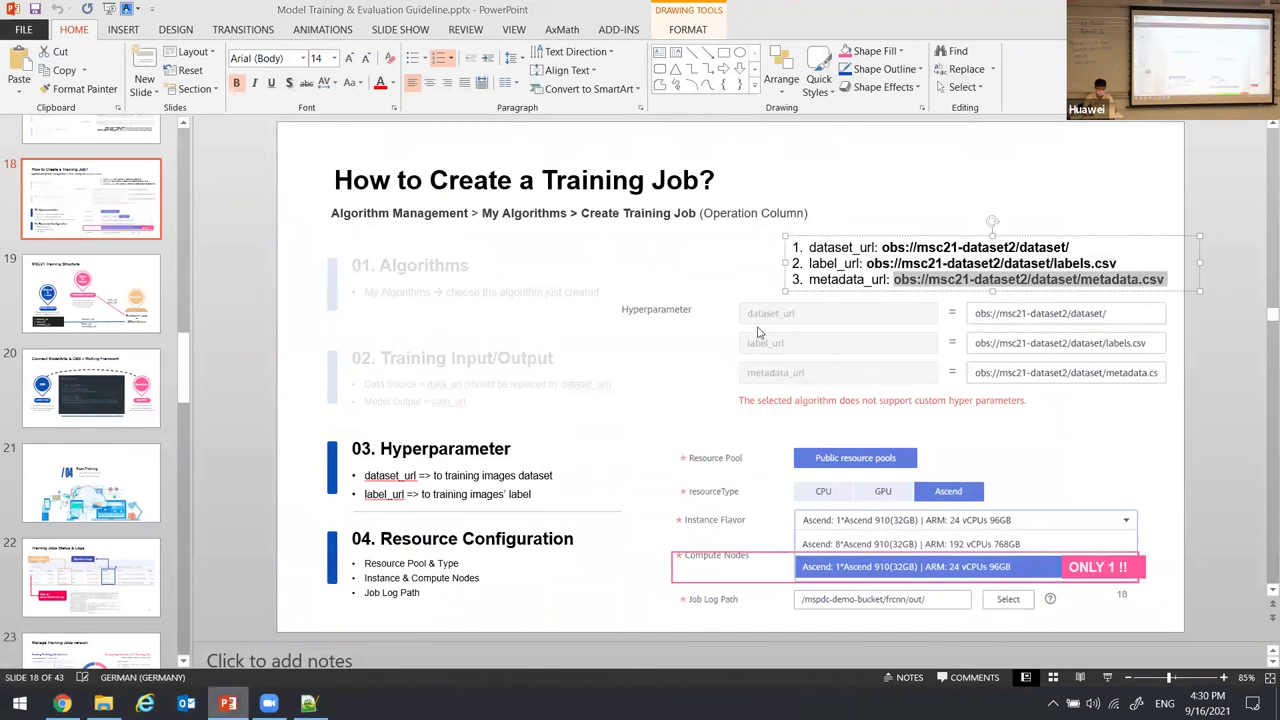
key(alt+Tab)
key(ctrl+v)
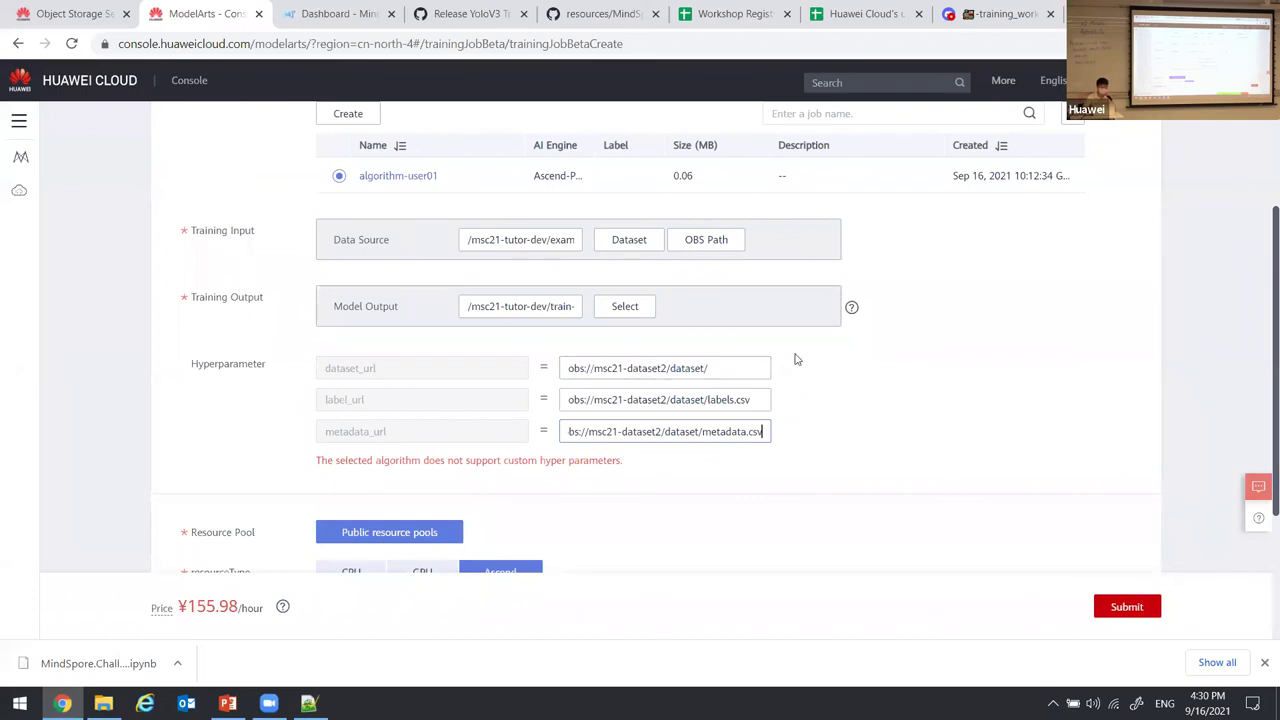
click(829, 384)
Set the training job's instance flavor to Ascend: 1*Ascend 910(32GB) | ARM: 24 vCPUs 96GB.
scroll(820, 380, down, 1)
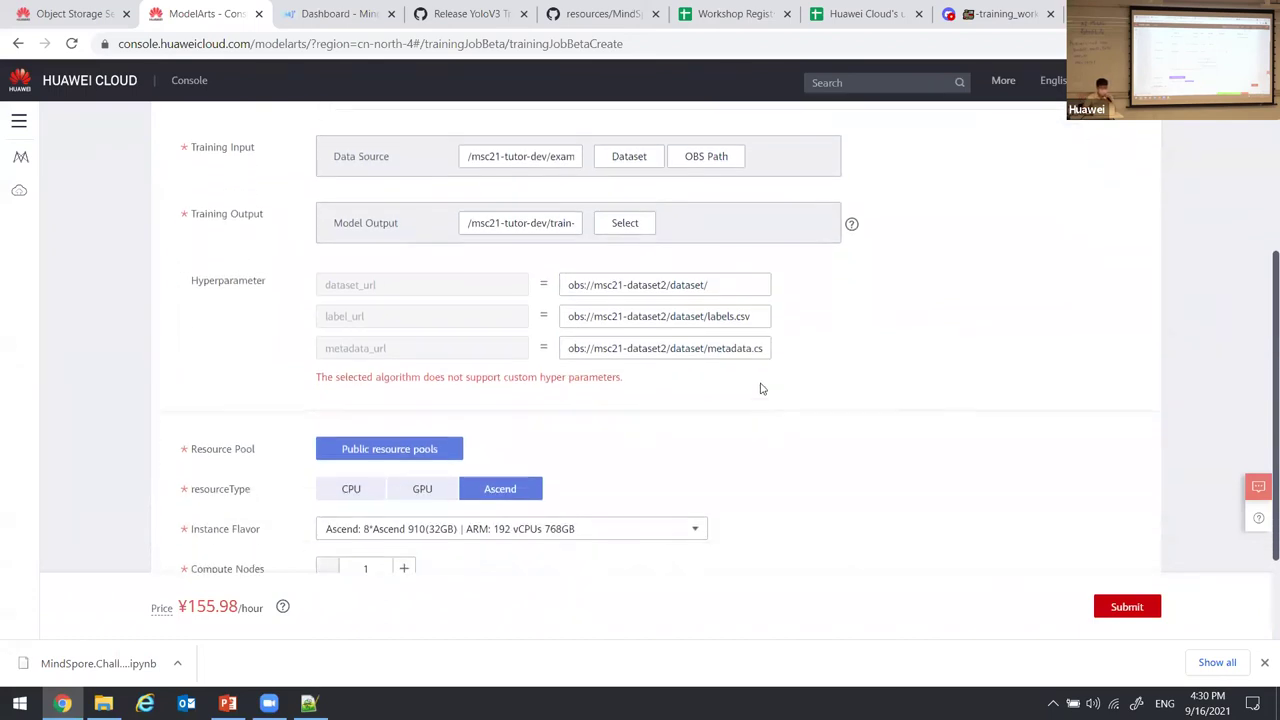
scroll(572, 395, down, 1)
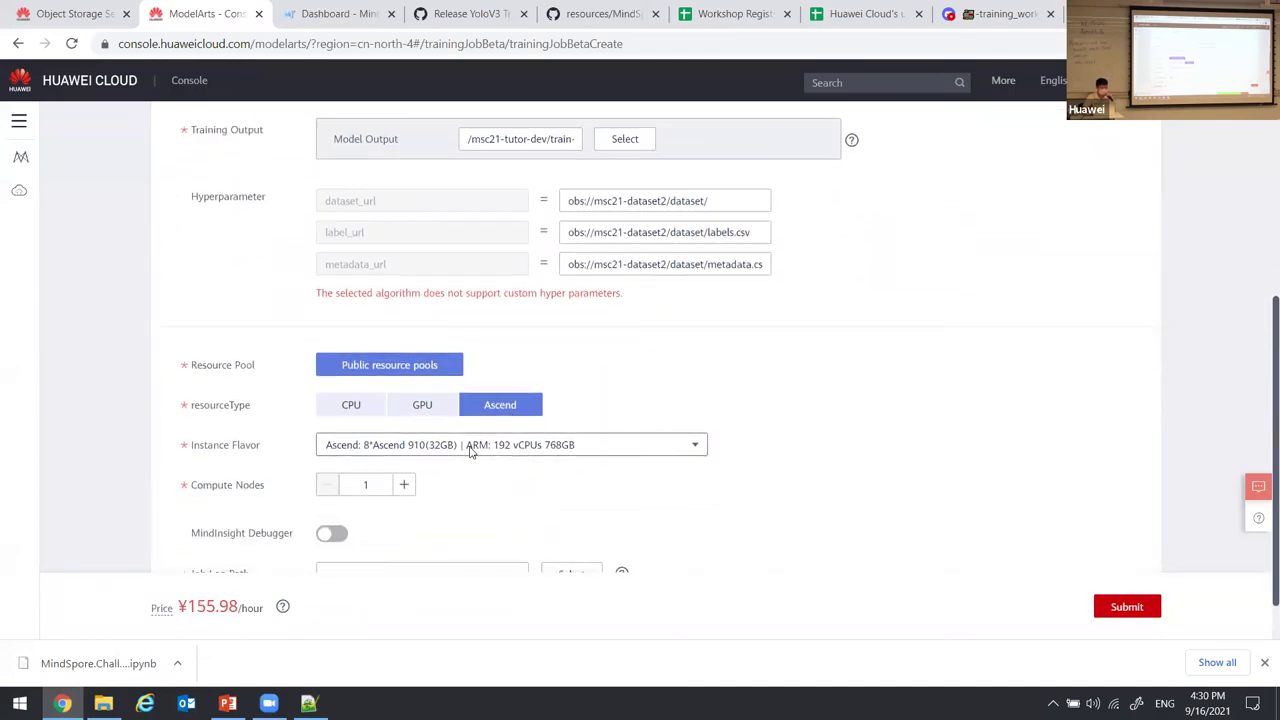
scroll(503, 446, down, 1)
click(463, 390)
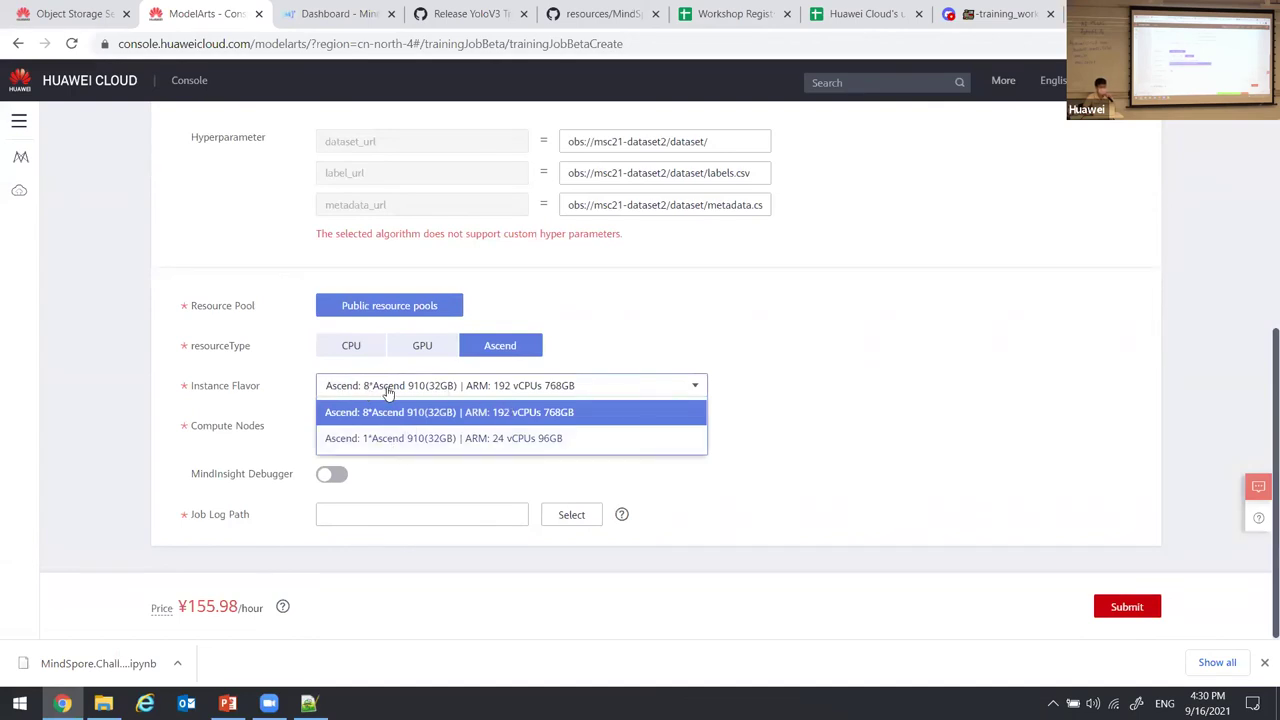
click(596, 366)
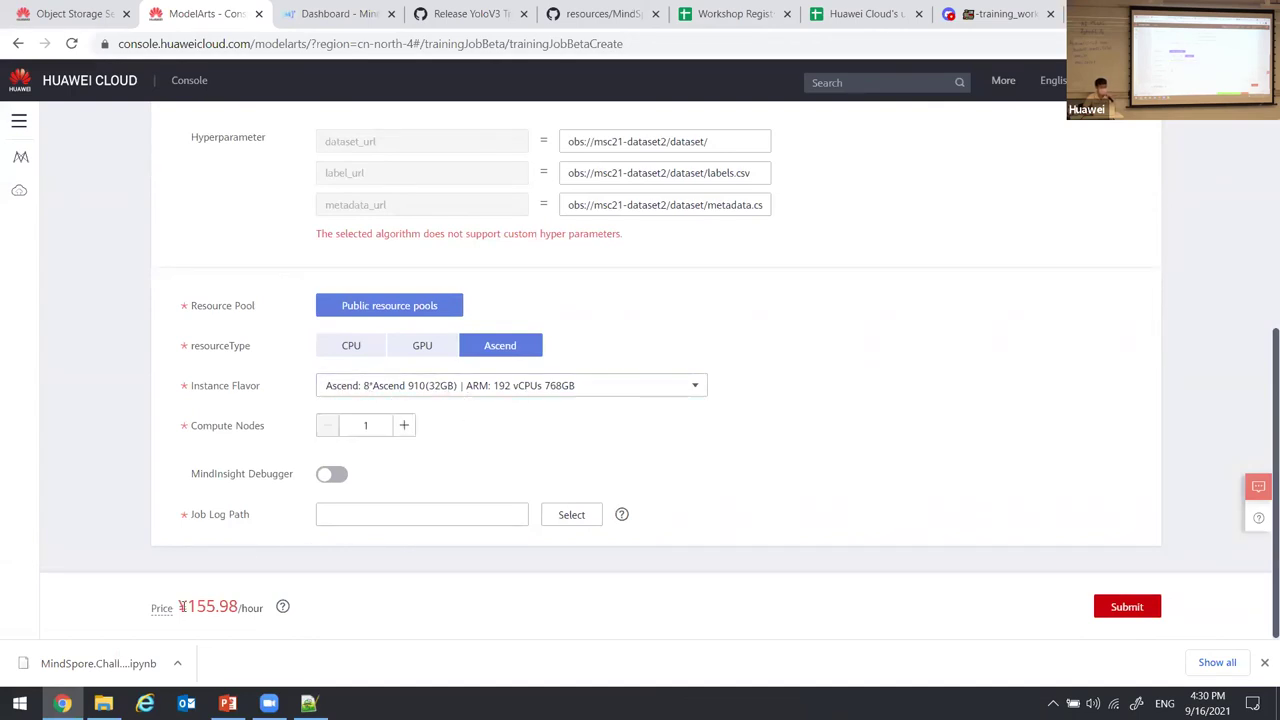
click(377, 391)
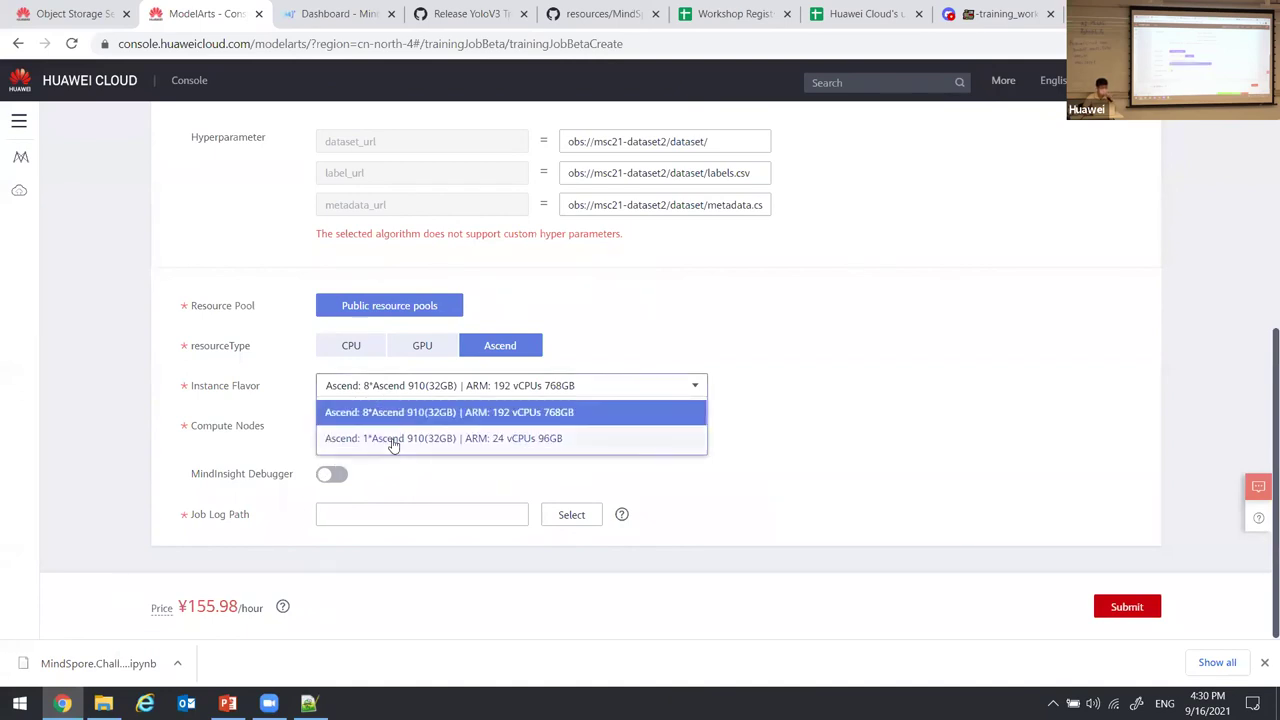
click(393, 440)
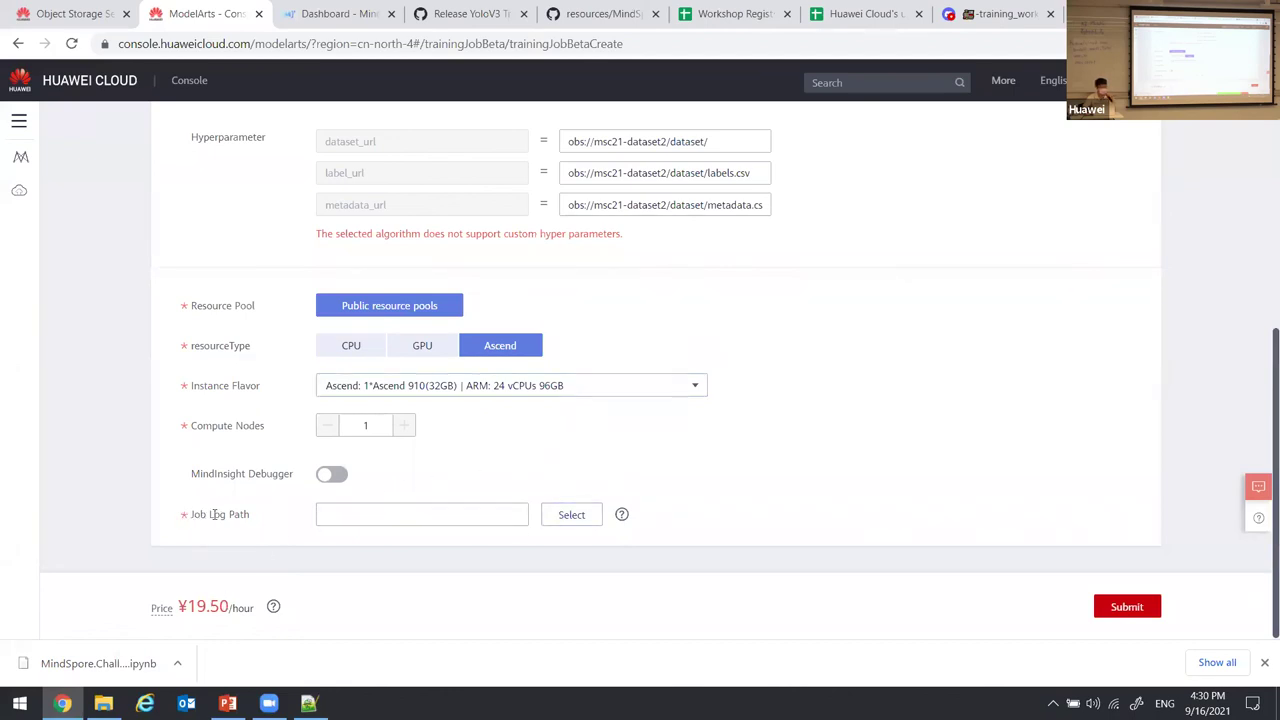
Set the job log path to the train-example/output folder in the msc21-tutor-dev bucket.
click(580, 522)
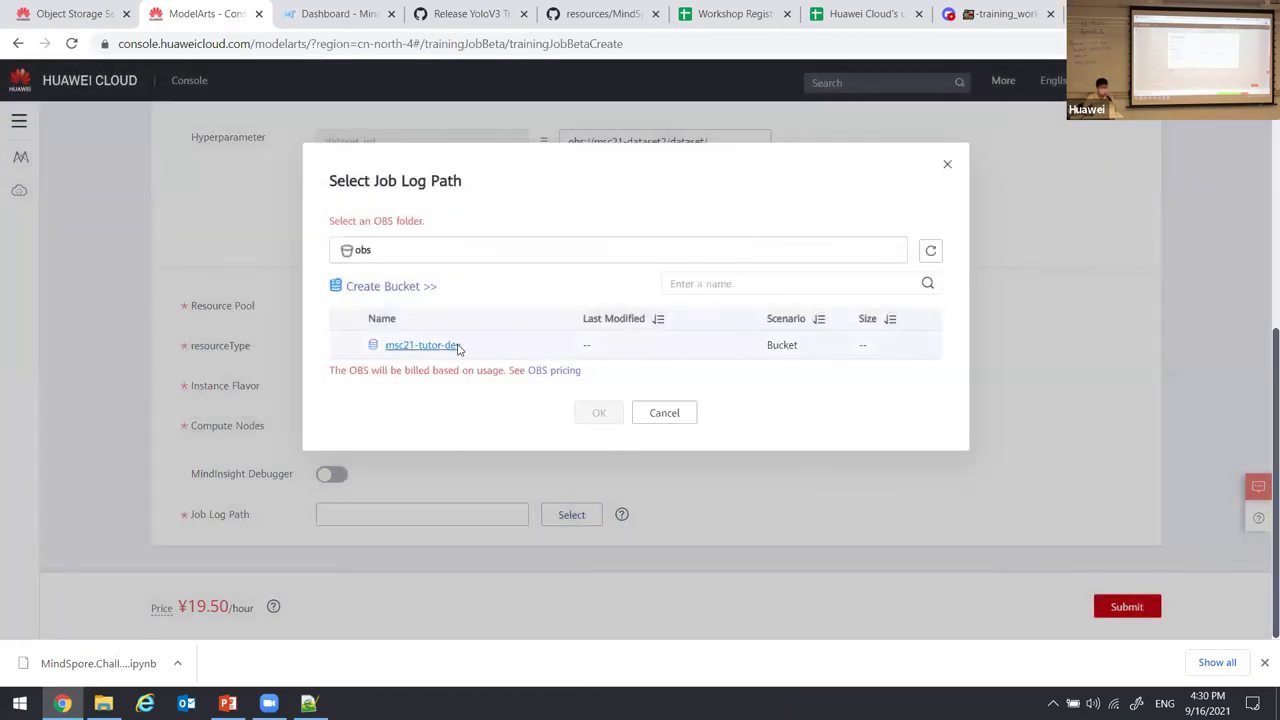
click(457, 346)
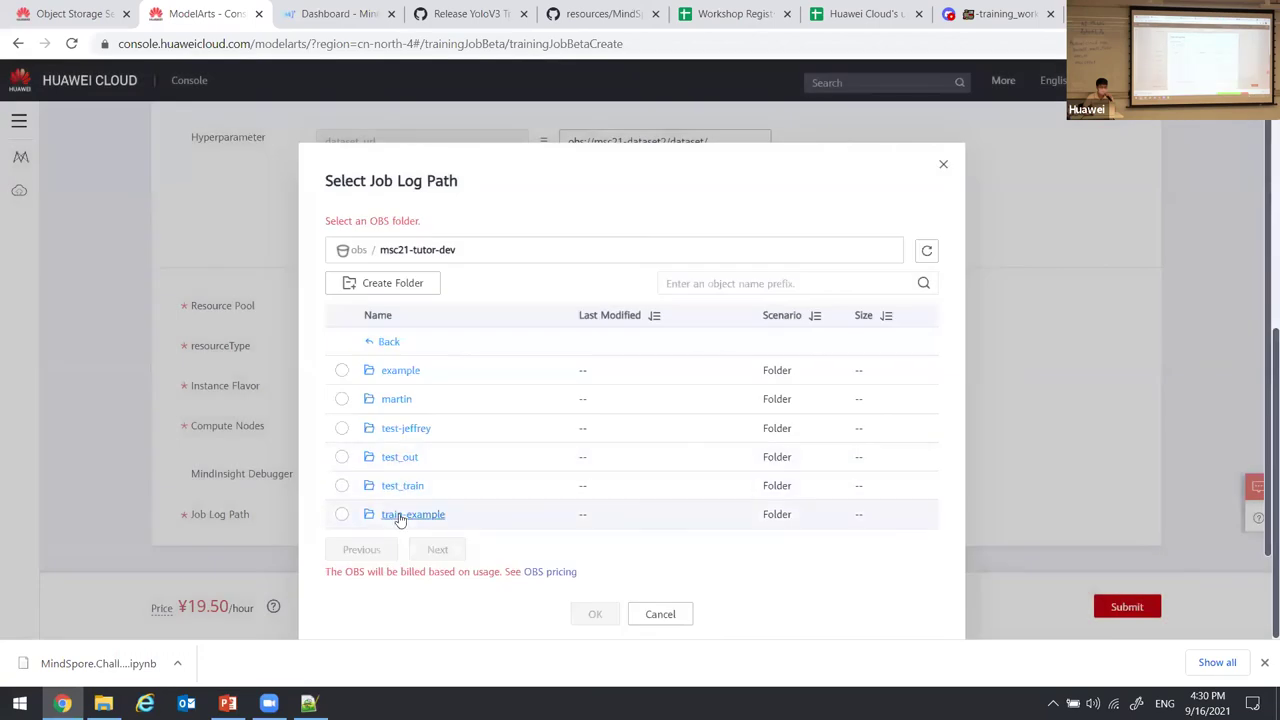
click(405, 515)
click(341, 457)
click(595, 585)
Review the training job's settings and submit the job.
scroll(563, 412, up, 10)
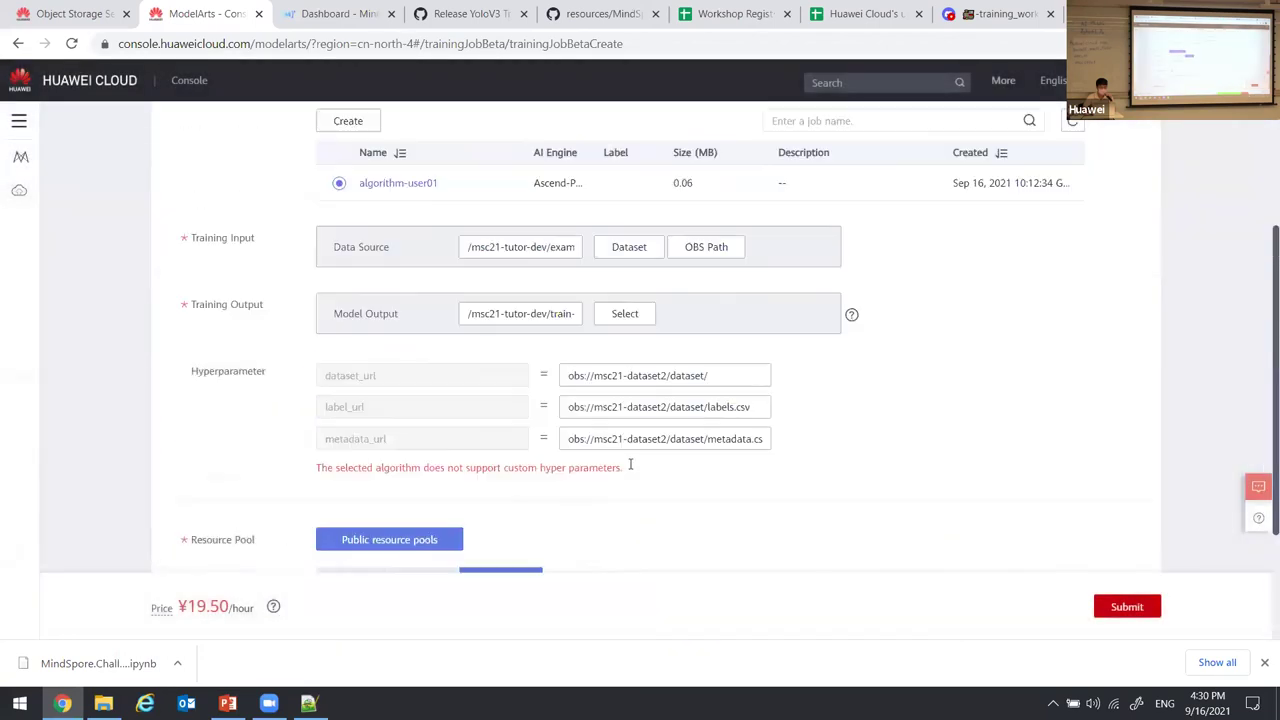
scroll(446, 203, down, 10)
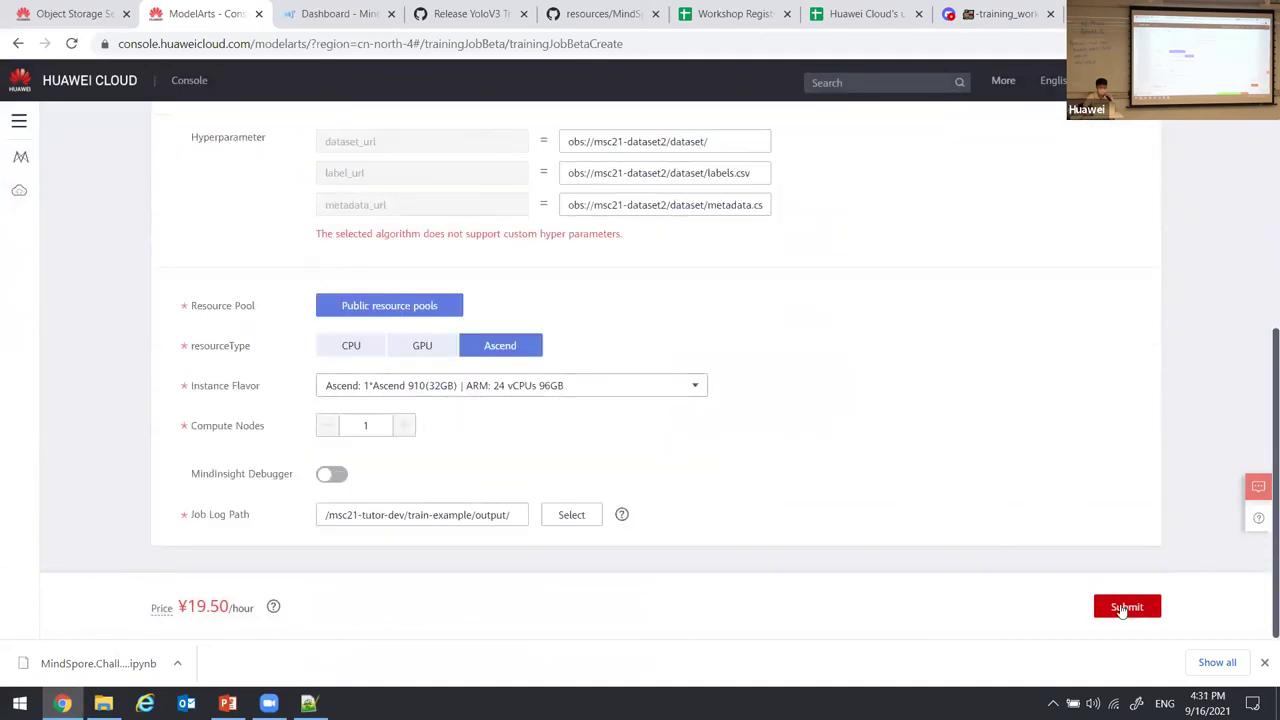
click(1132, 610)
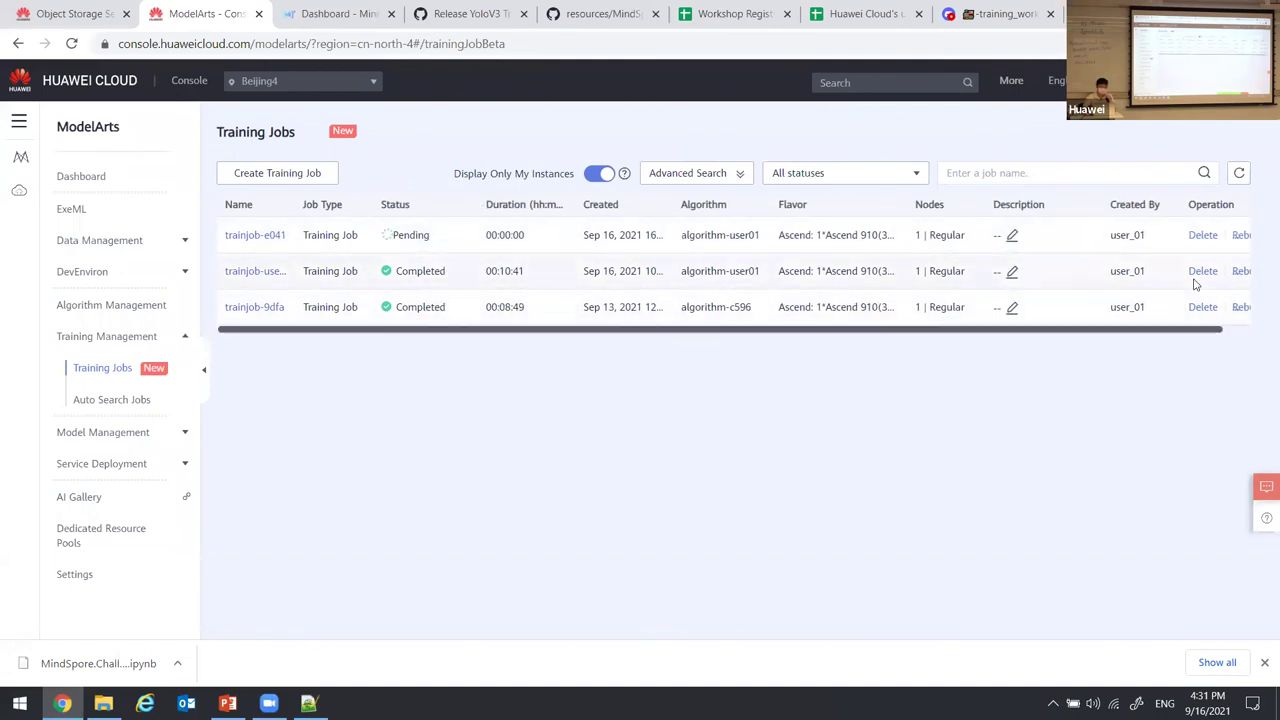
Open the trainjob-user01 training job and examine its worker-0 log from start to end.
click(262, 271)
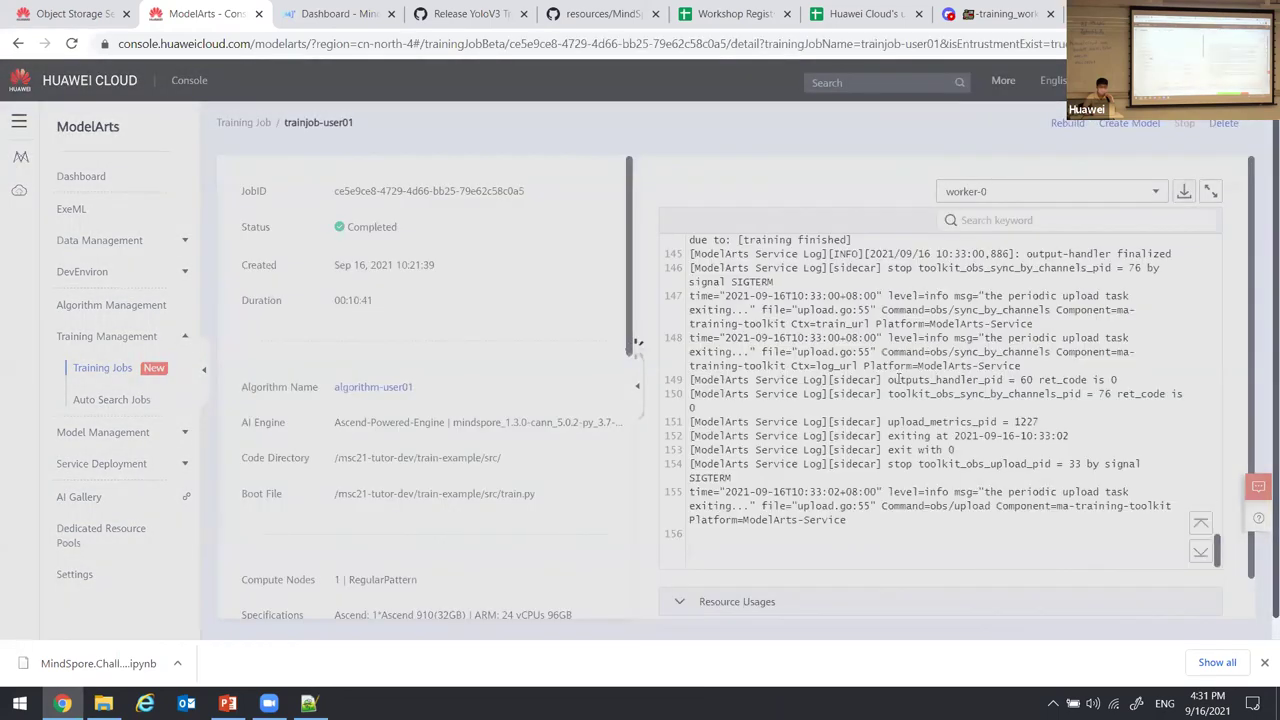
scroll(897, 385, up, 10)
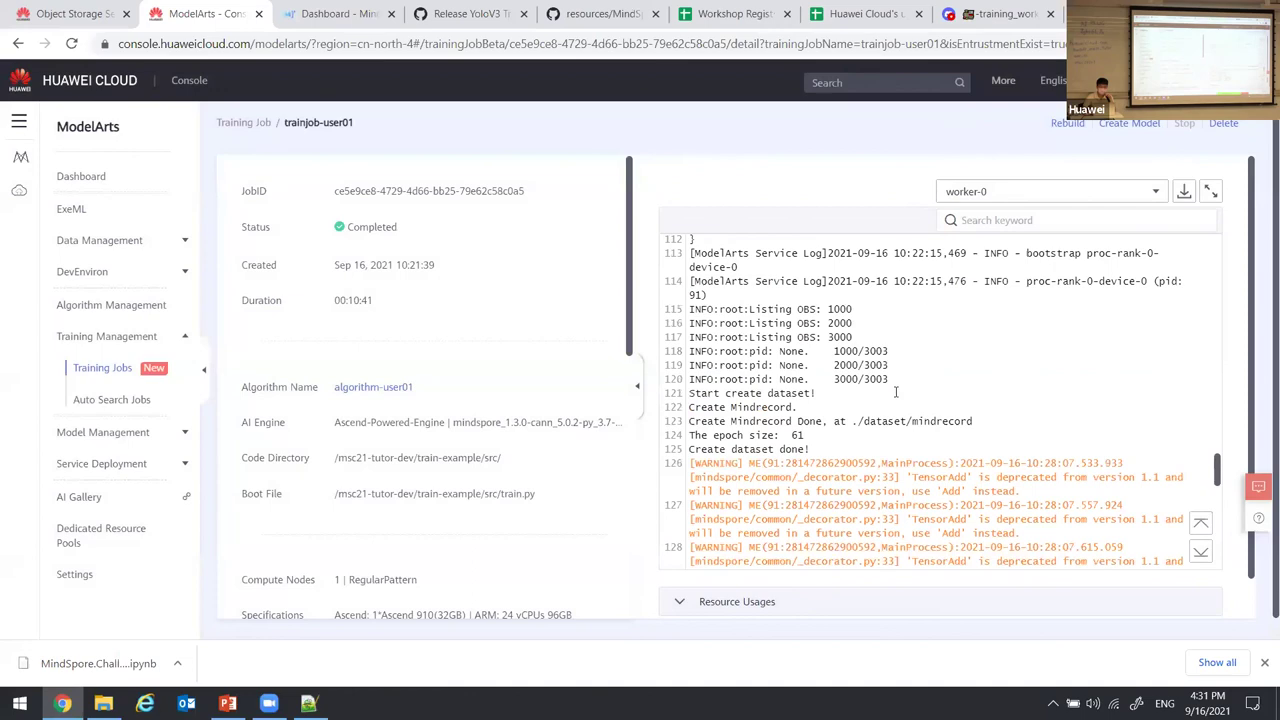
scroll(893, 391, up, 10)
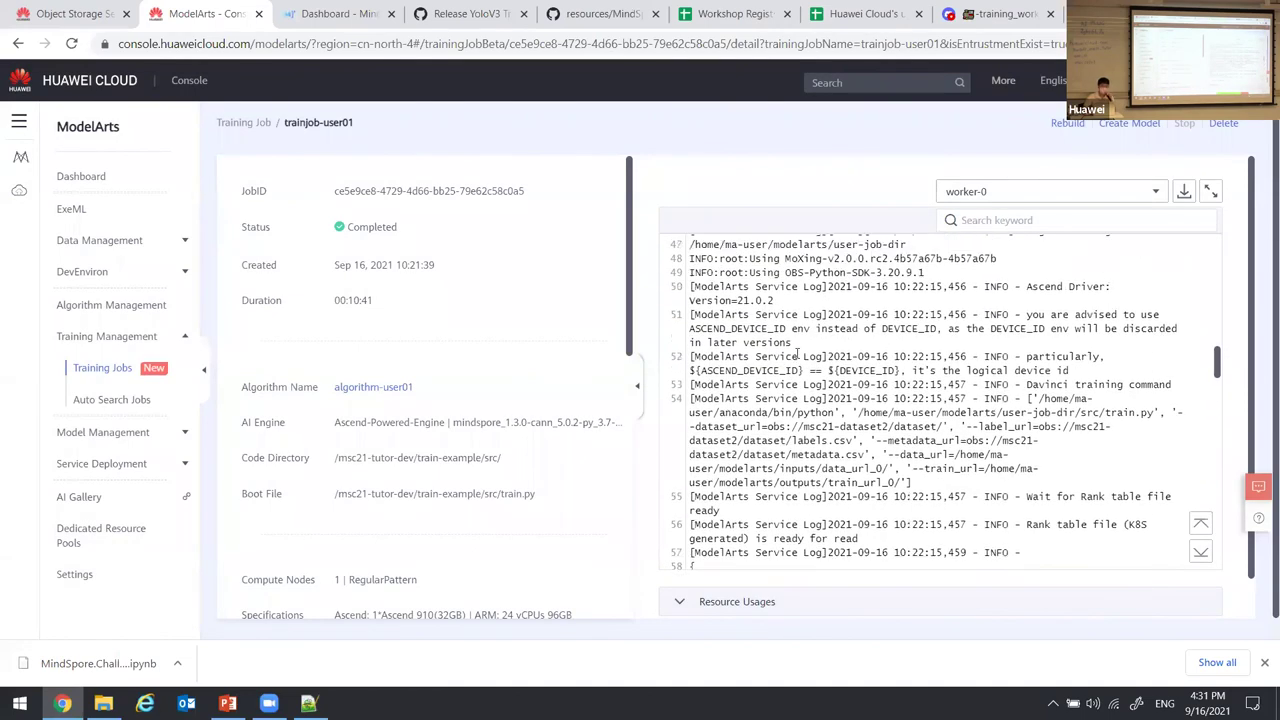
scroll(797, 355, up, 10)
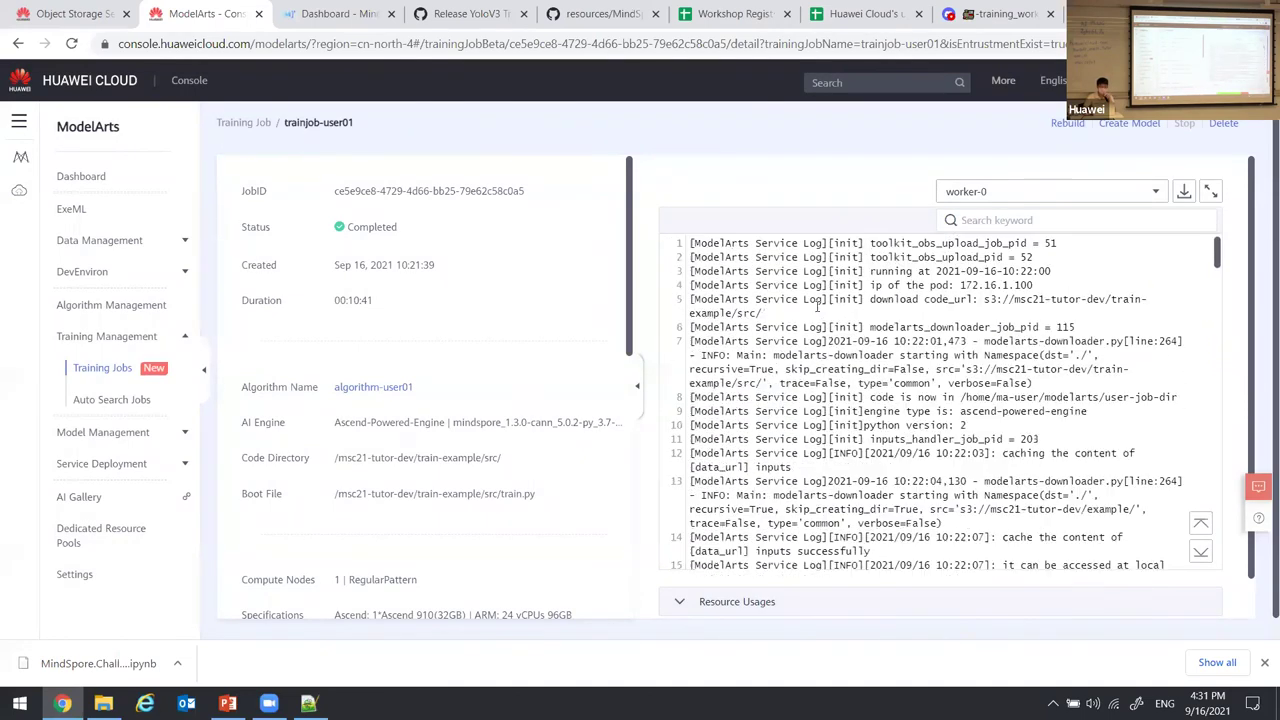
scroll(854, 338, down, 15)
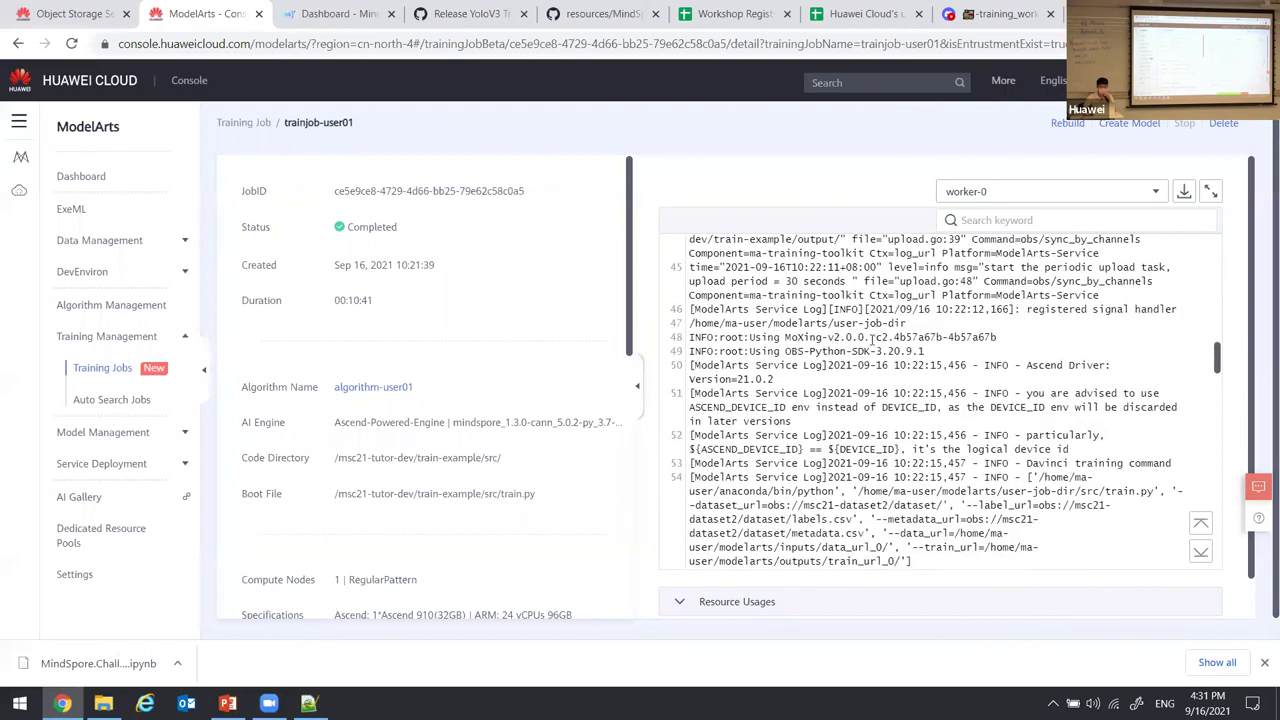
scroll(871, 338, down, 8)
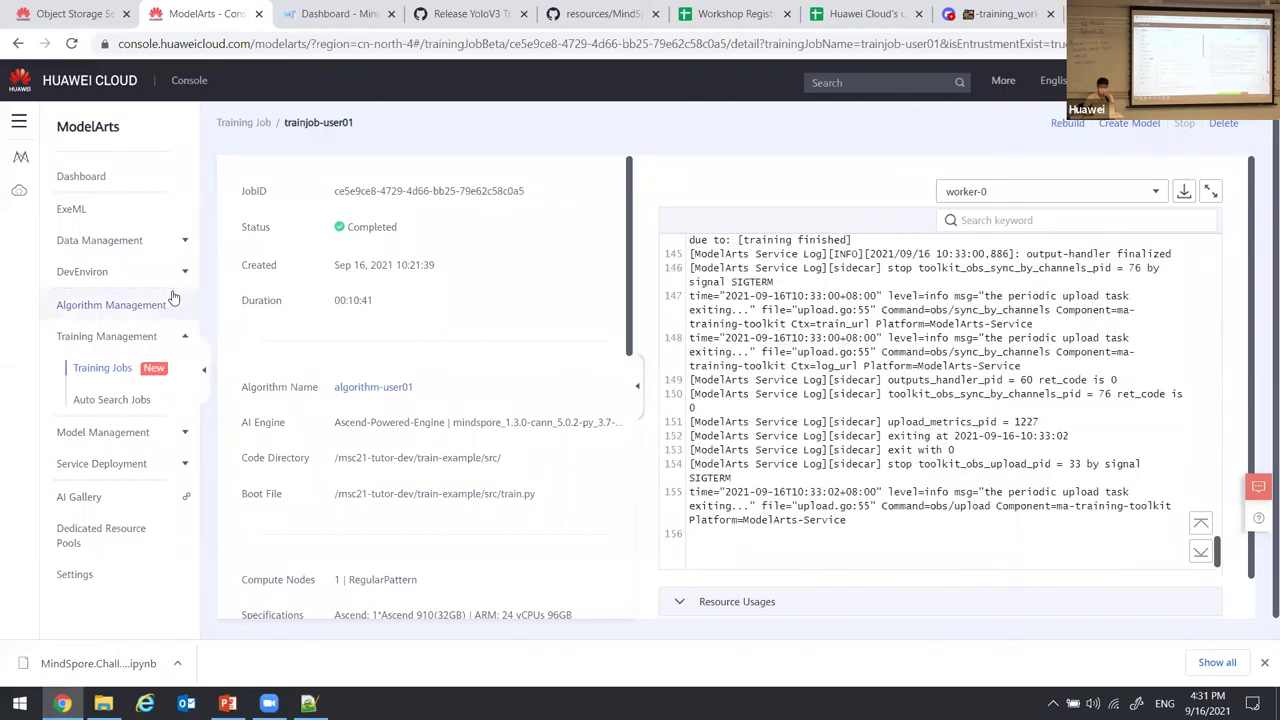
Check the training jobs list in ModelArts, the YoloV3 Training Source Code release on GitHub, and the src folder in OBS.
click(80, 14)
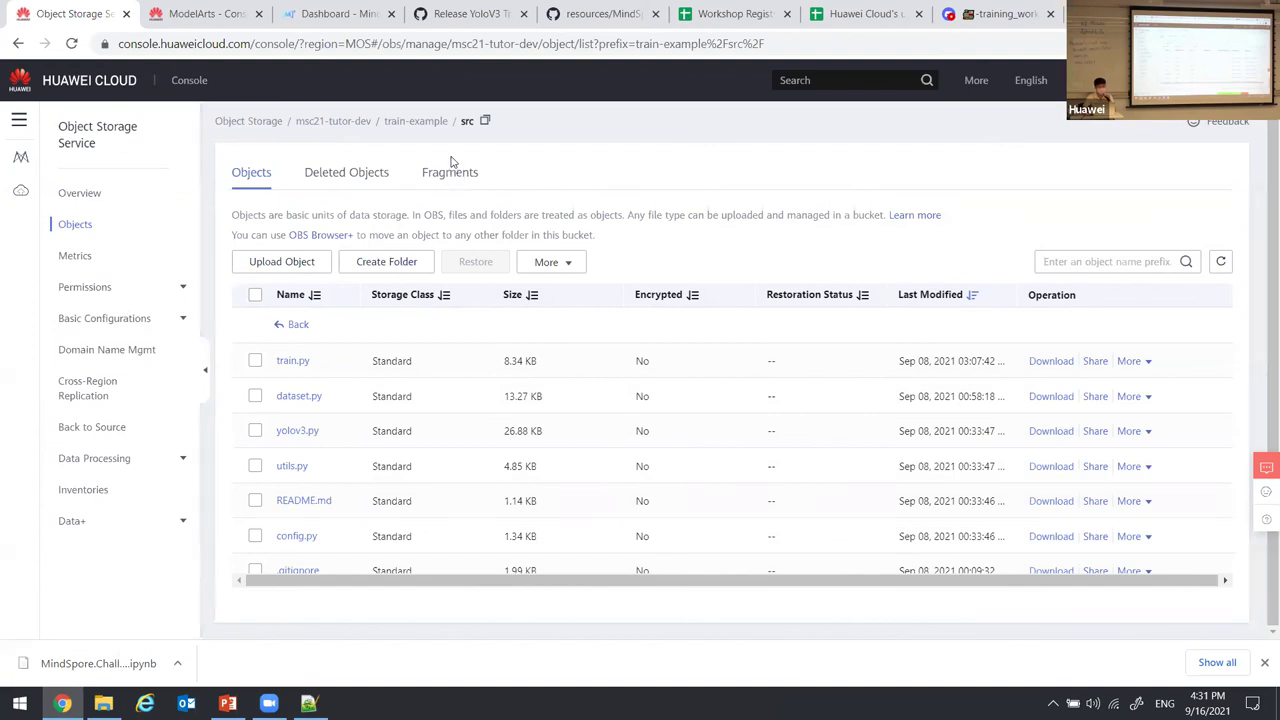
click(207, 16)
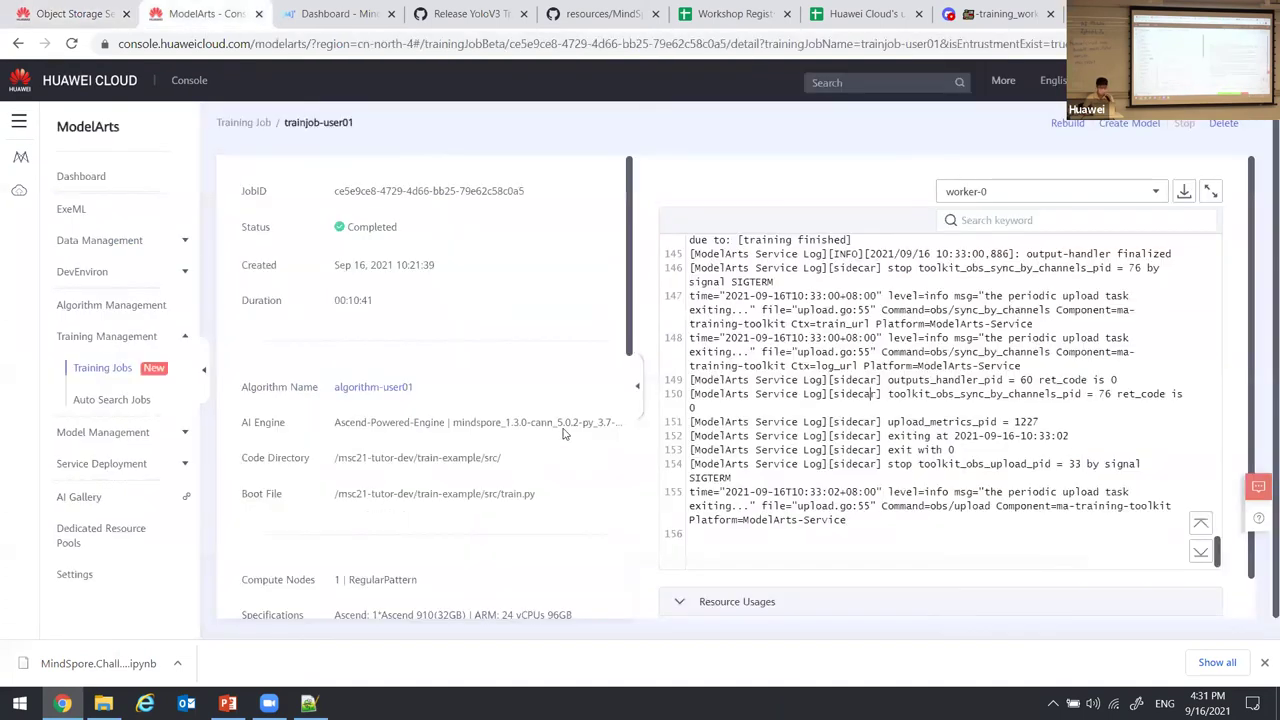
click(121, 375)
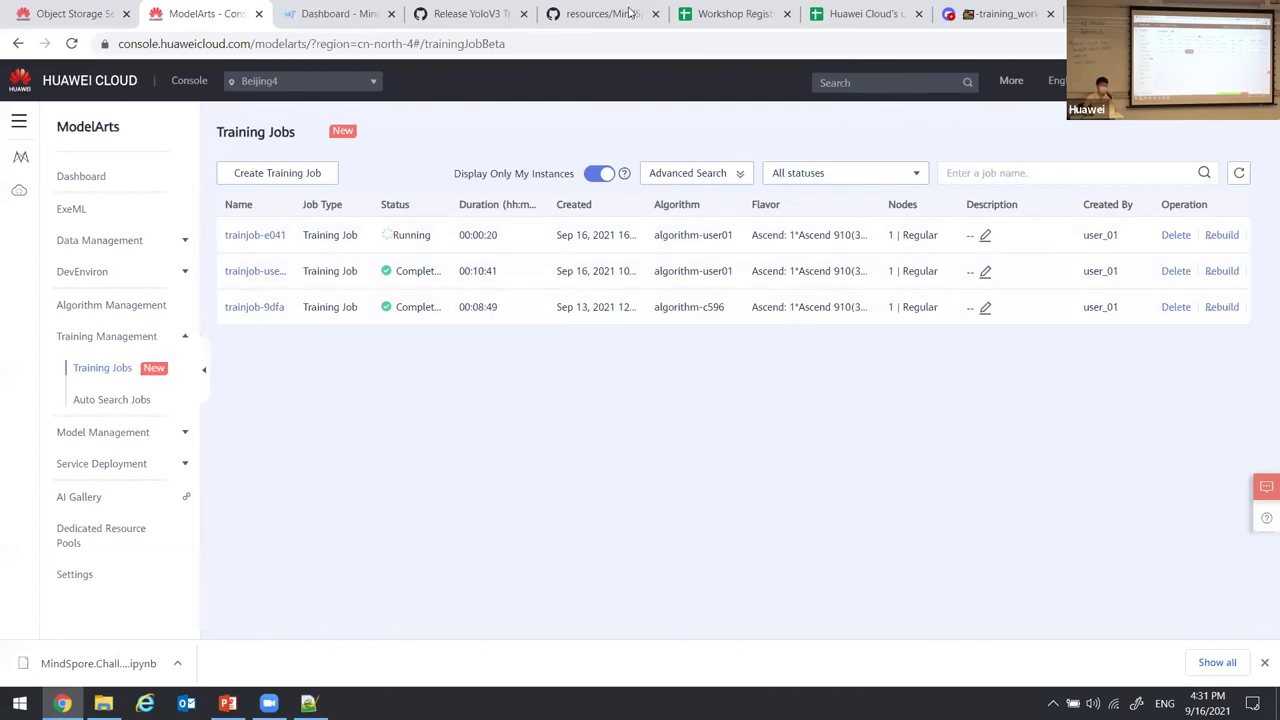
click(470, 13)
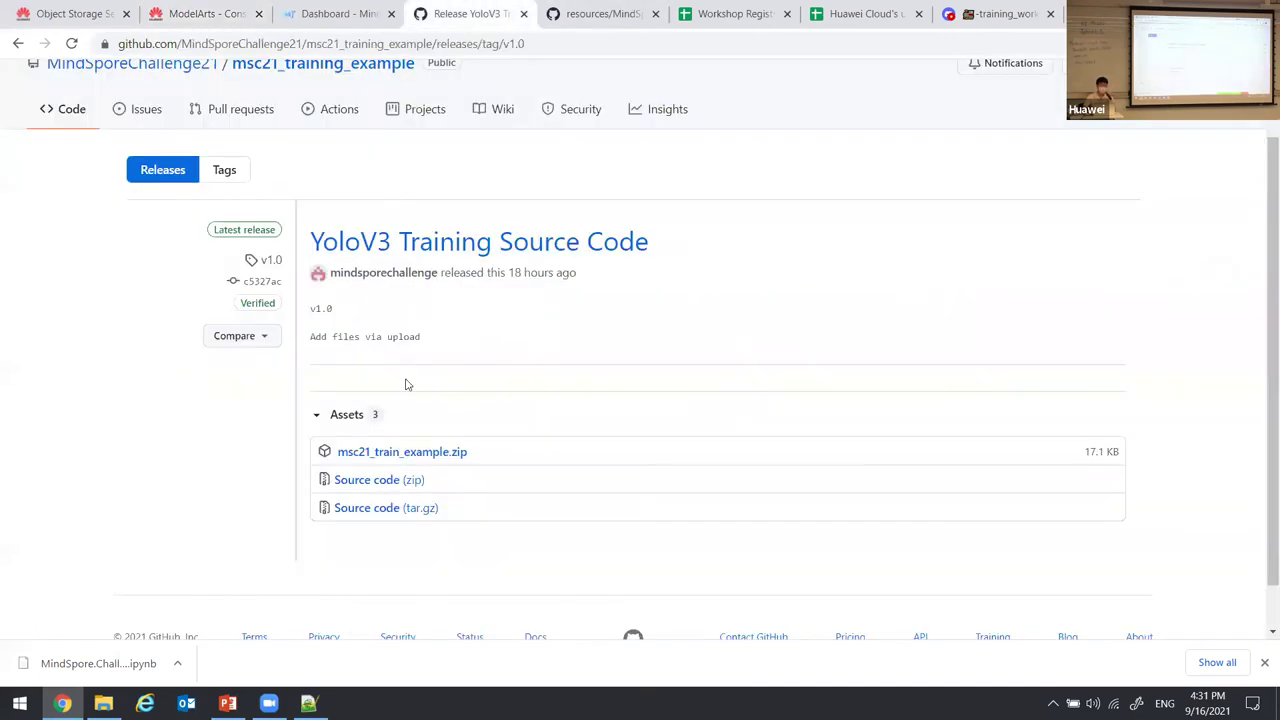
click(75, 13)
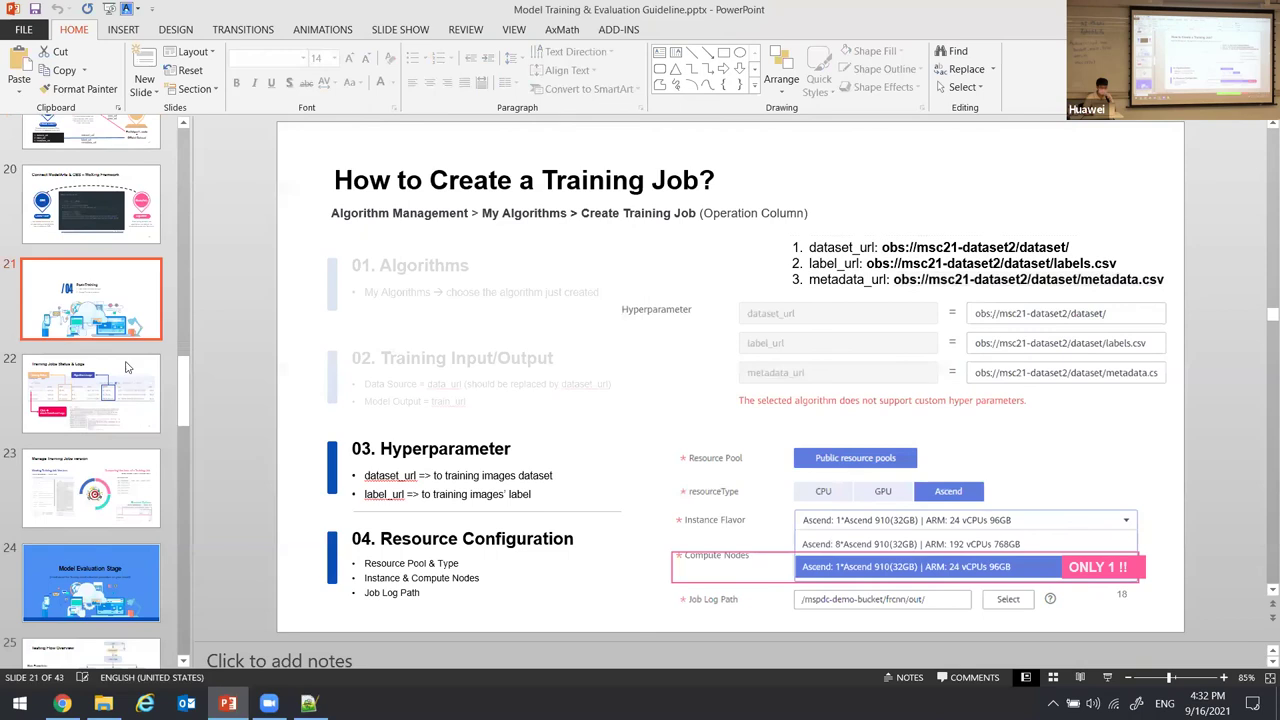
Browse the PowerPoint guideline from the Post-Training slide through Model Evaluation Stage to the Testing Flow Overview on slide 25.
scroll(112, 377, up, 3)
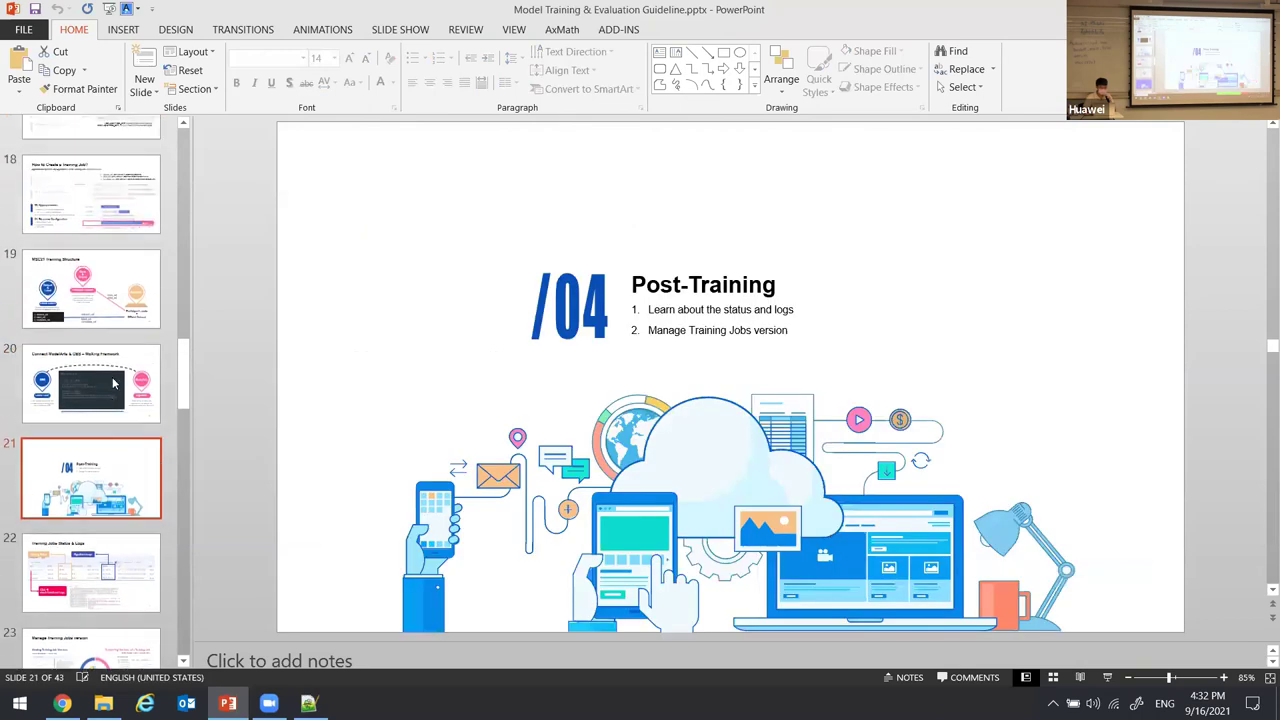
scroll(105, 375, down, 4)
click(105, 375)
key(Down)
key(Down)
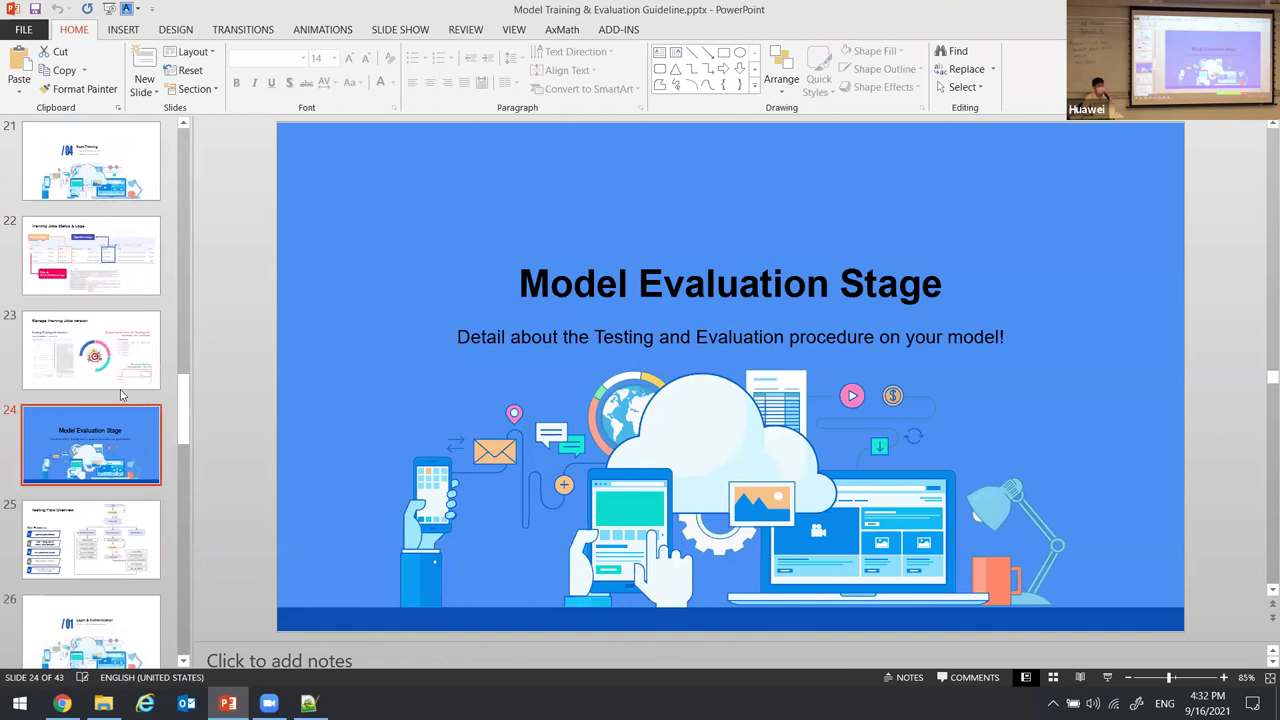
key(Down)
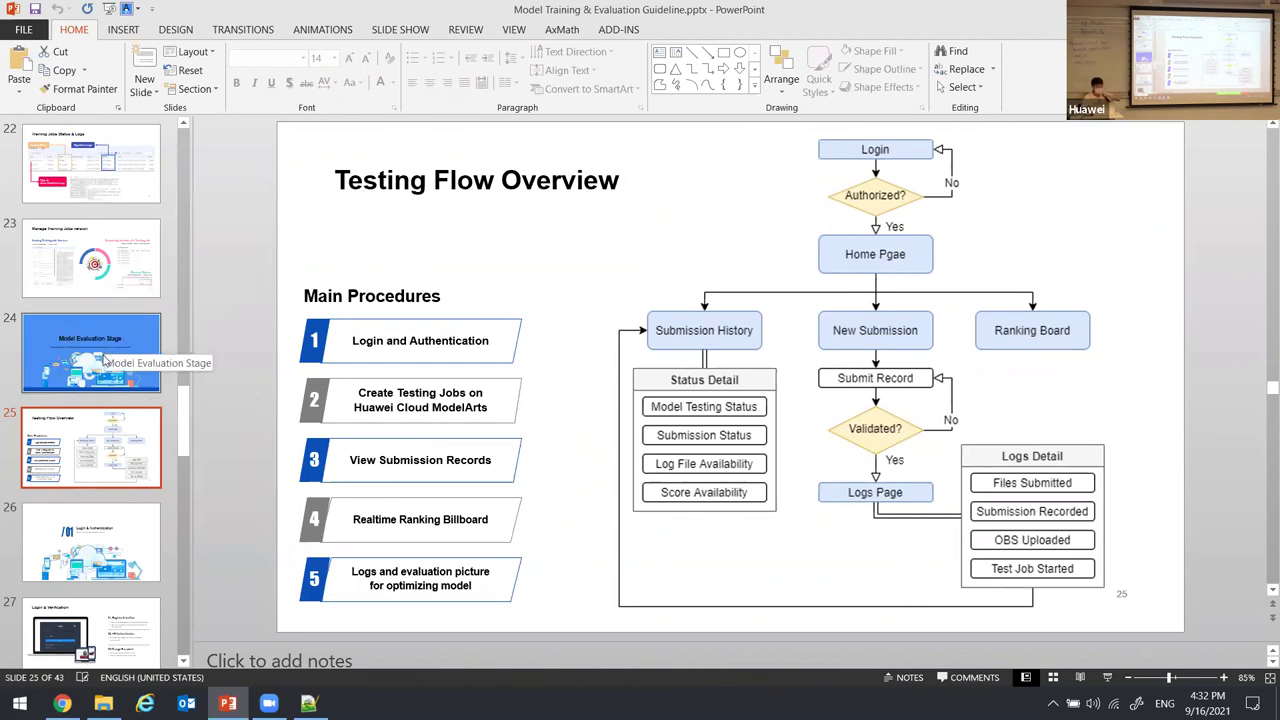
View the Login & Authentication and Login & Verification slides, 26 and 27, of the guideline.
scroll(120, 430, down, 1)
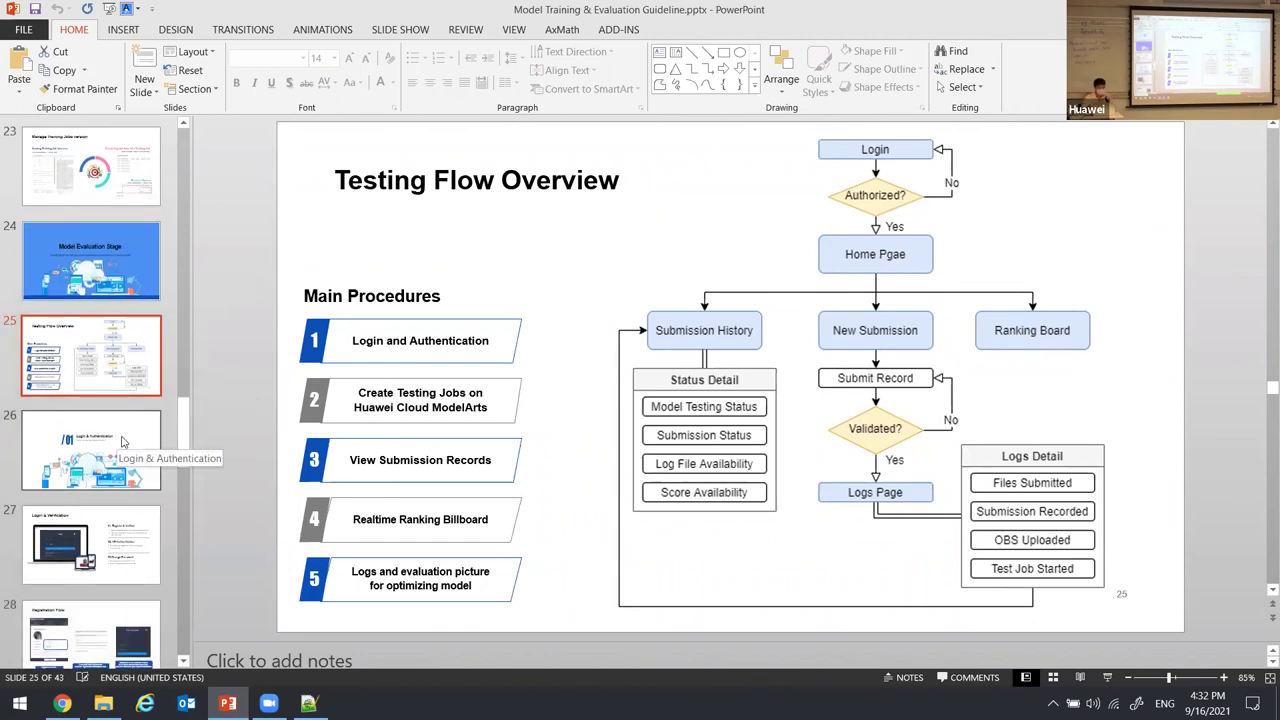
scroll(122, 441, down, 1)
click(128, 345)
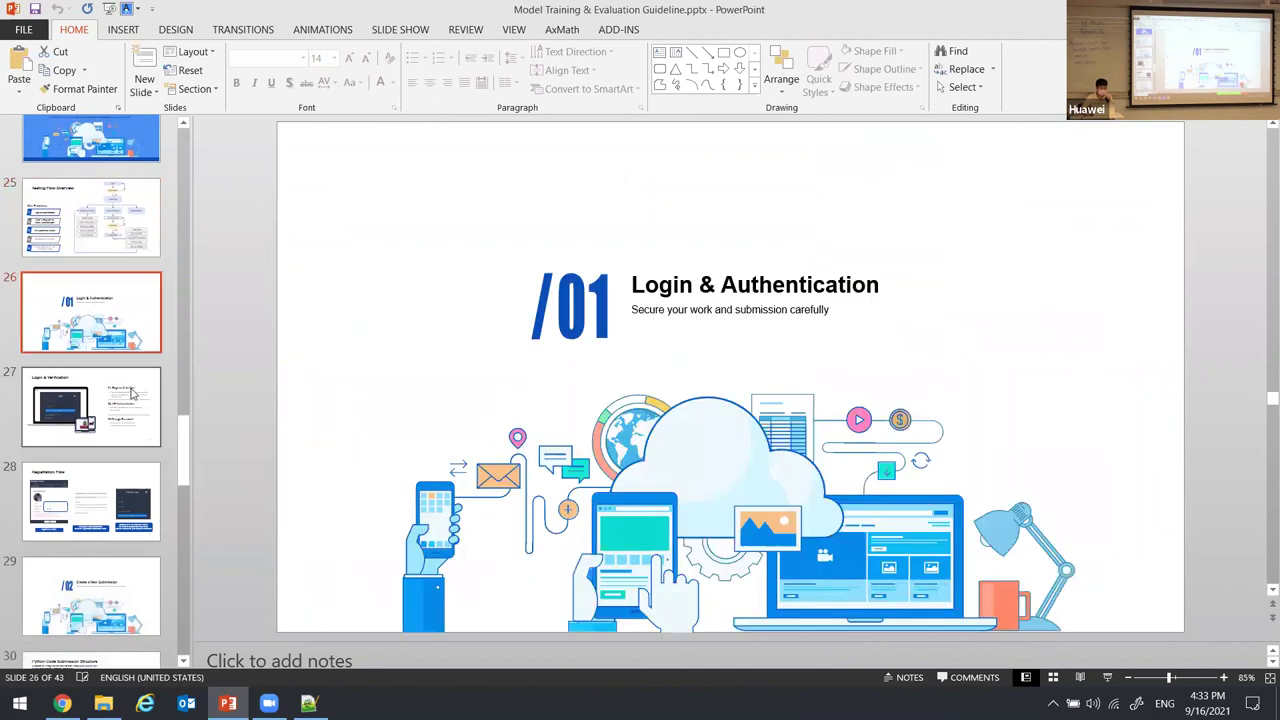
click(128, 400)
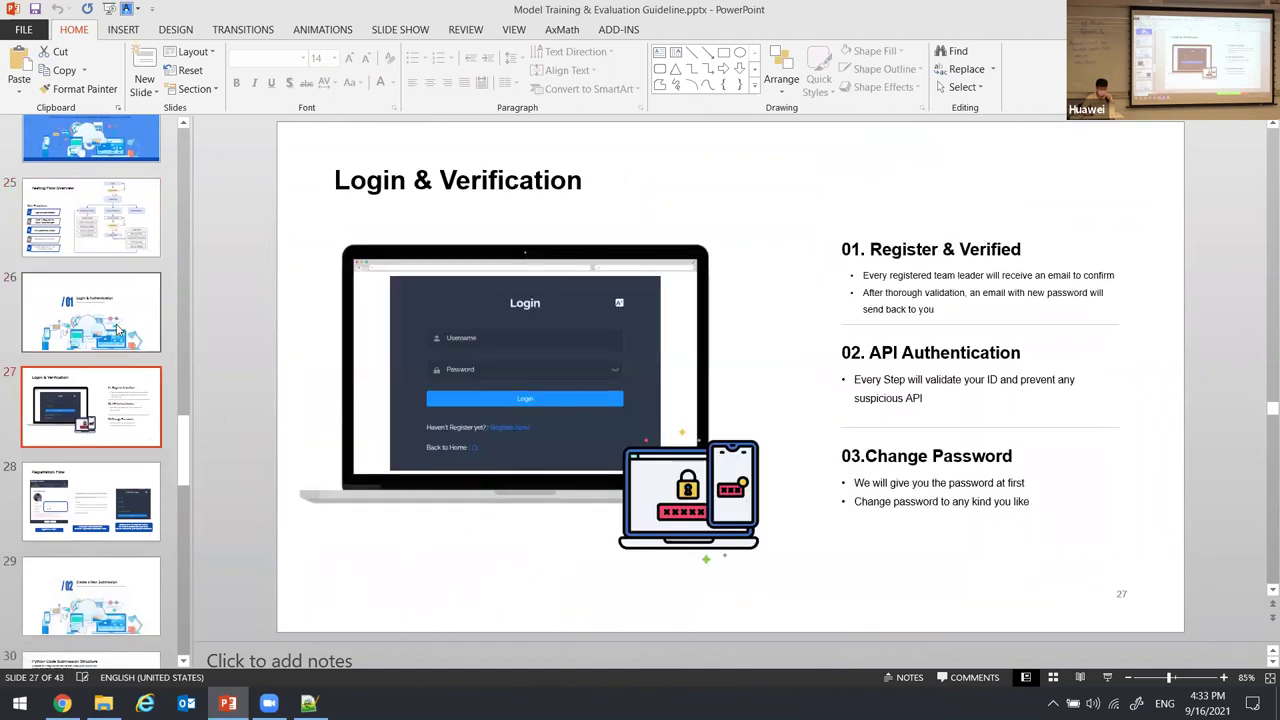
click(120, 331)
click(113, 388)
scroll(105, 410, down, 1)
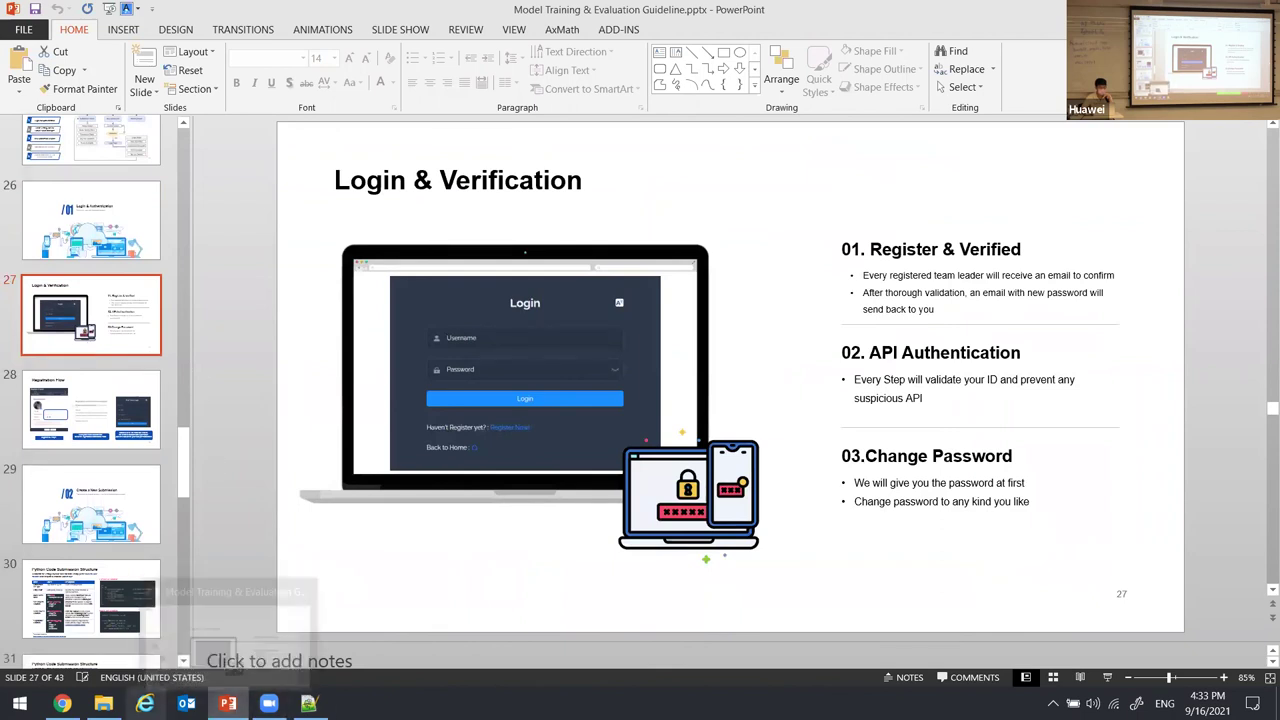
Switch to Chrome and bring up the MindSpore challenge dashboard at mindsporechallenge.com/dashboard.
mouse_move(268, 703)
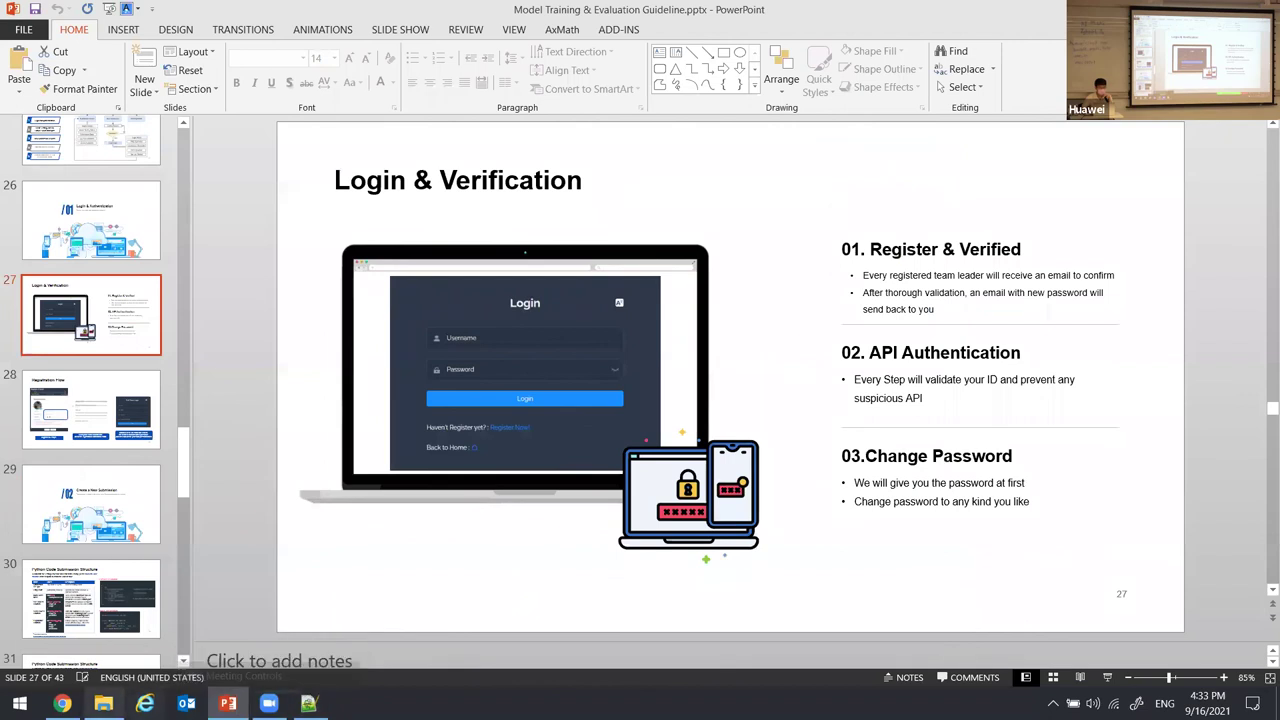
click(62, 703)
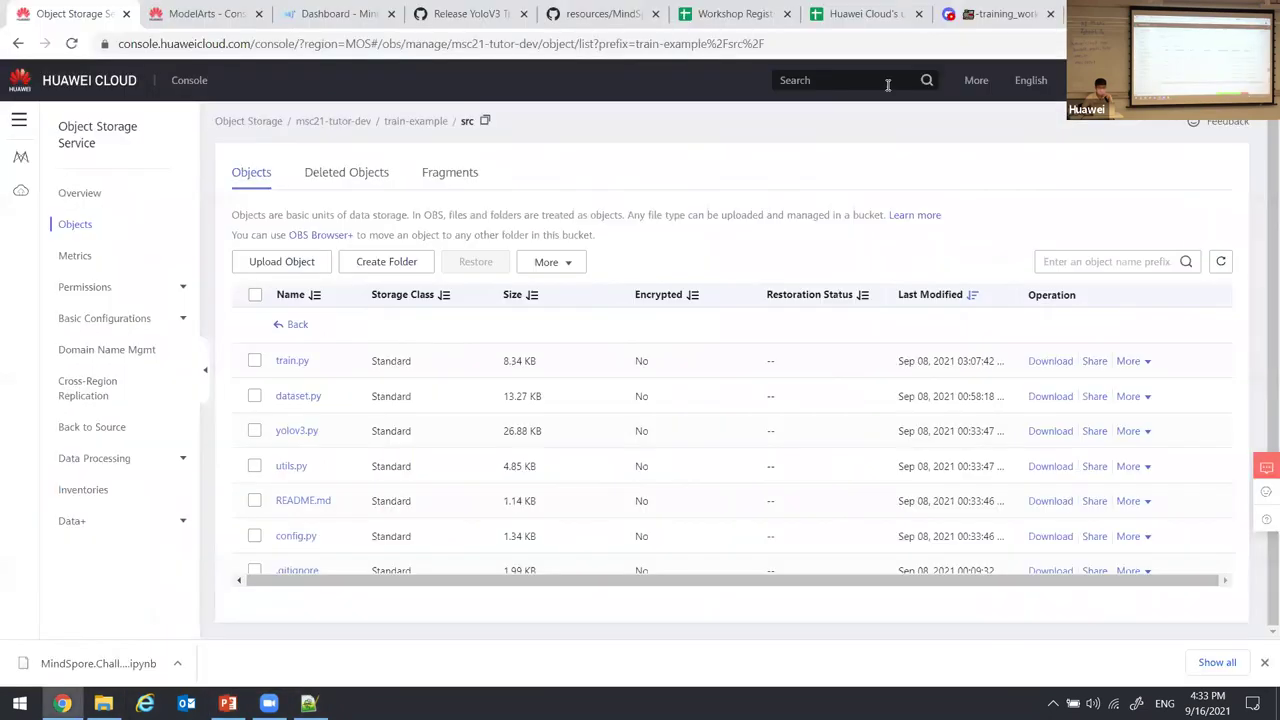
click(300, 14)
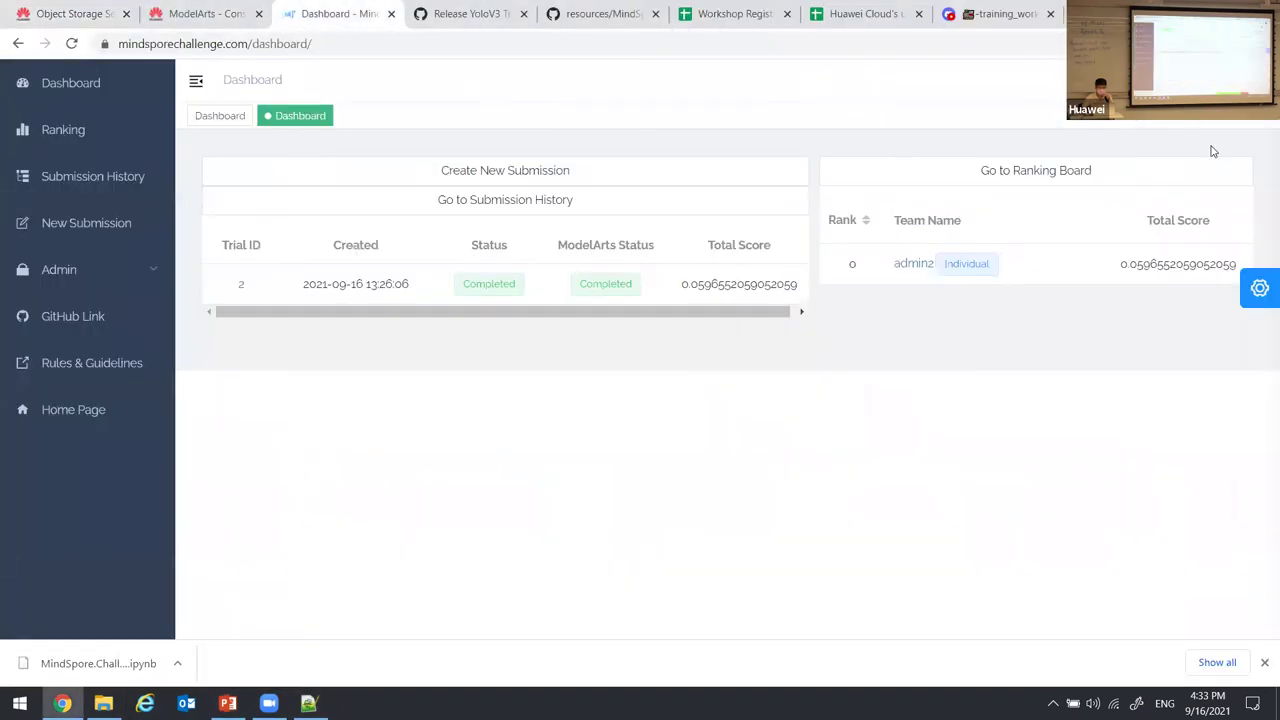
Go to the MindSpore Challenge home page, dismiss the workshop announcement, and open the team registration form.
click(1203, 151)
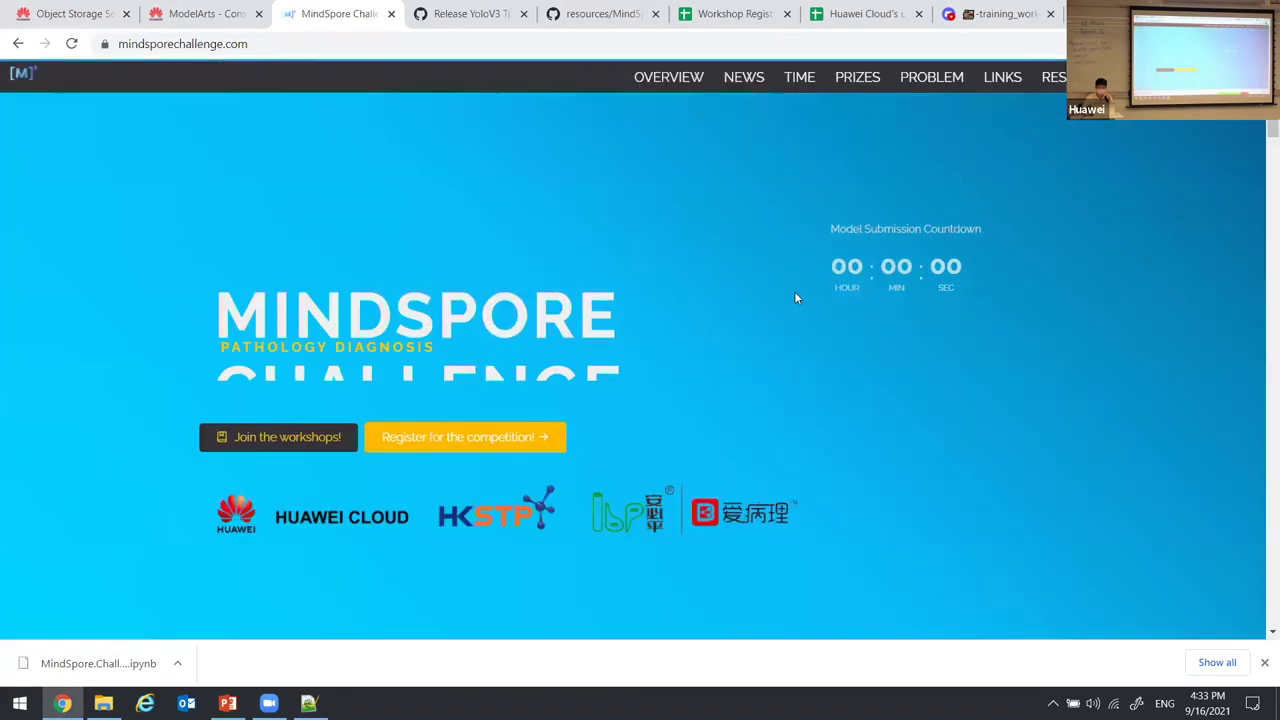
click(925, 171)
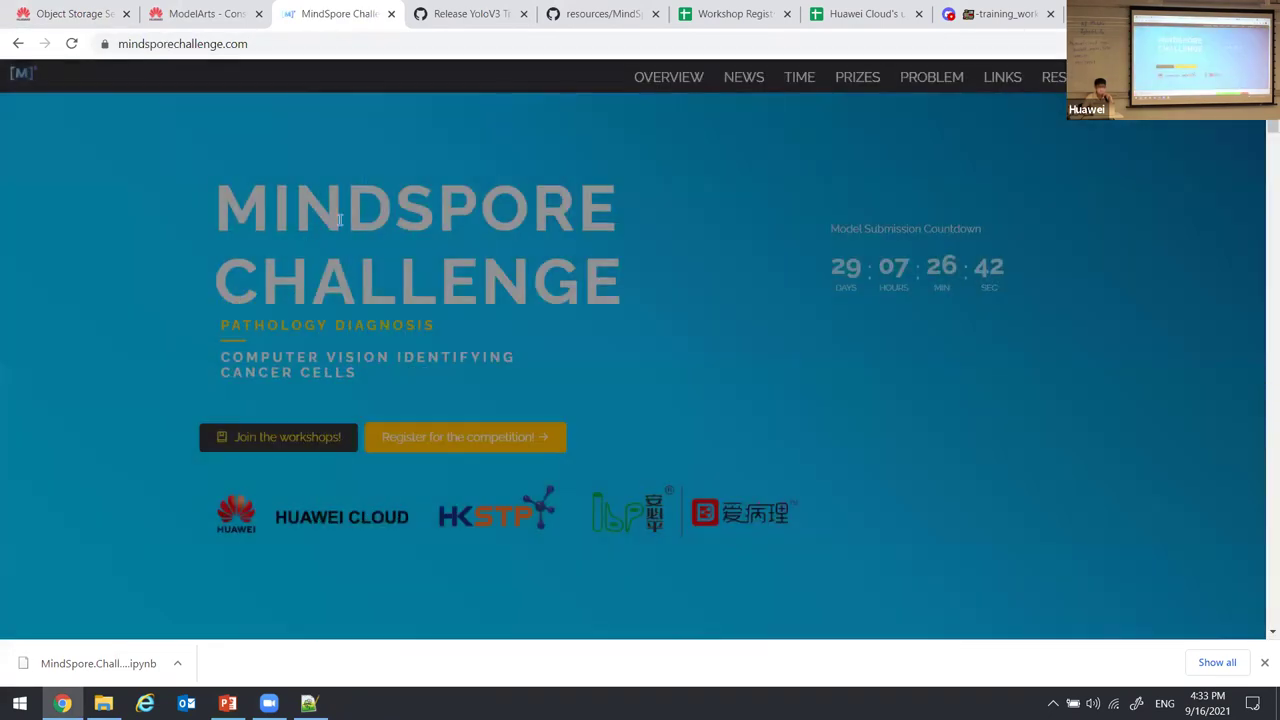
scroll(1030, 304, down, 5)
scroll(1030, 304, up, 5)
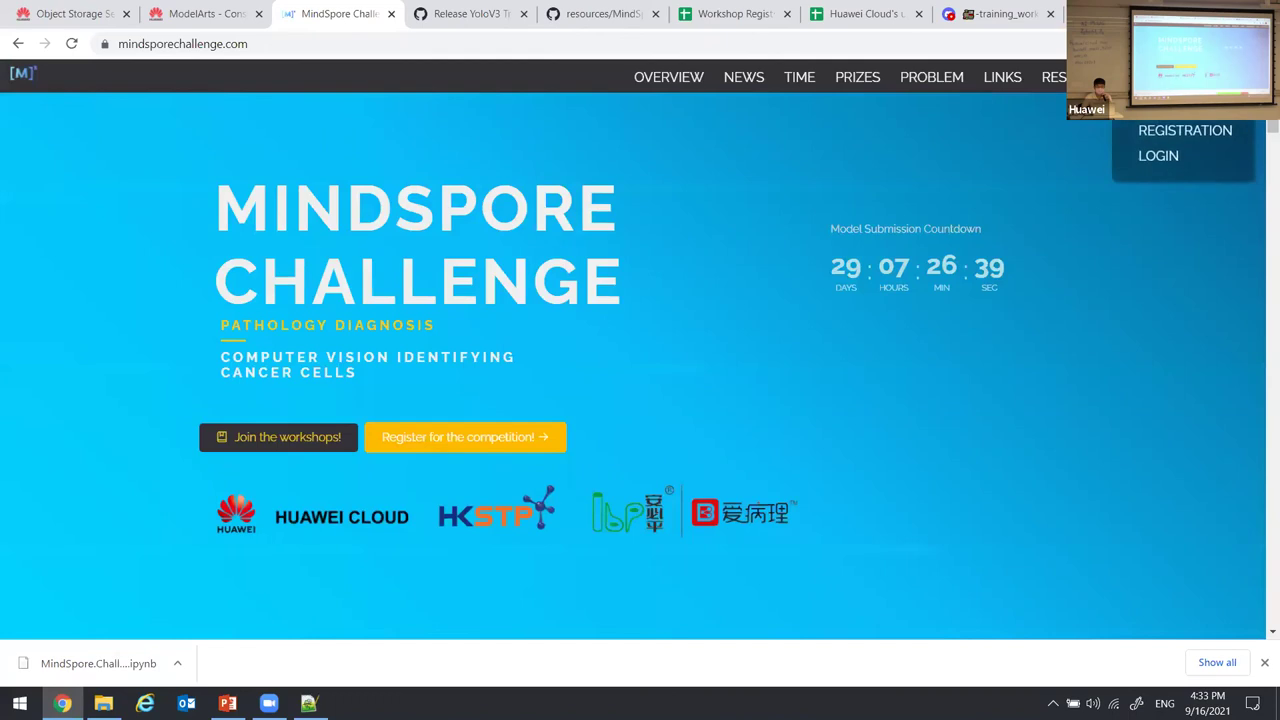
click(1187, 140)
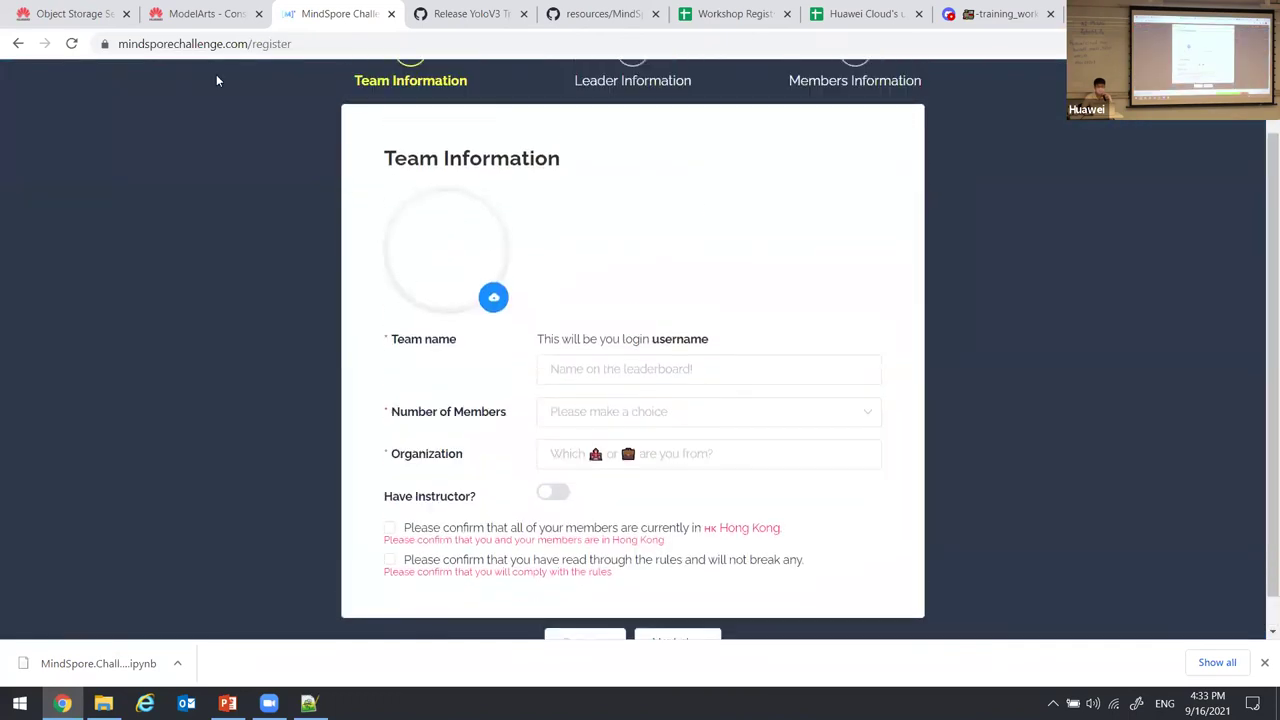
Return to the challenge home page, dismiss the workshop announcement, and enter the dashboard to view the submission summary.
click(18, 45)
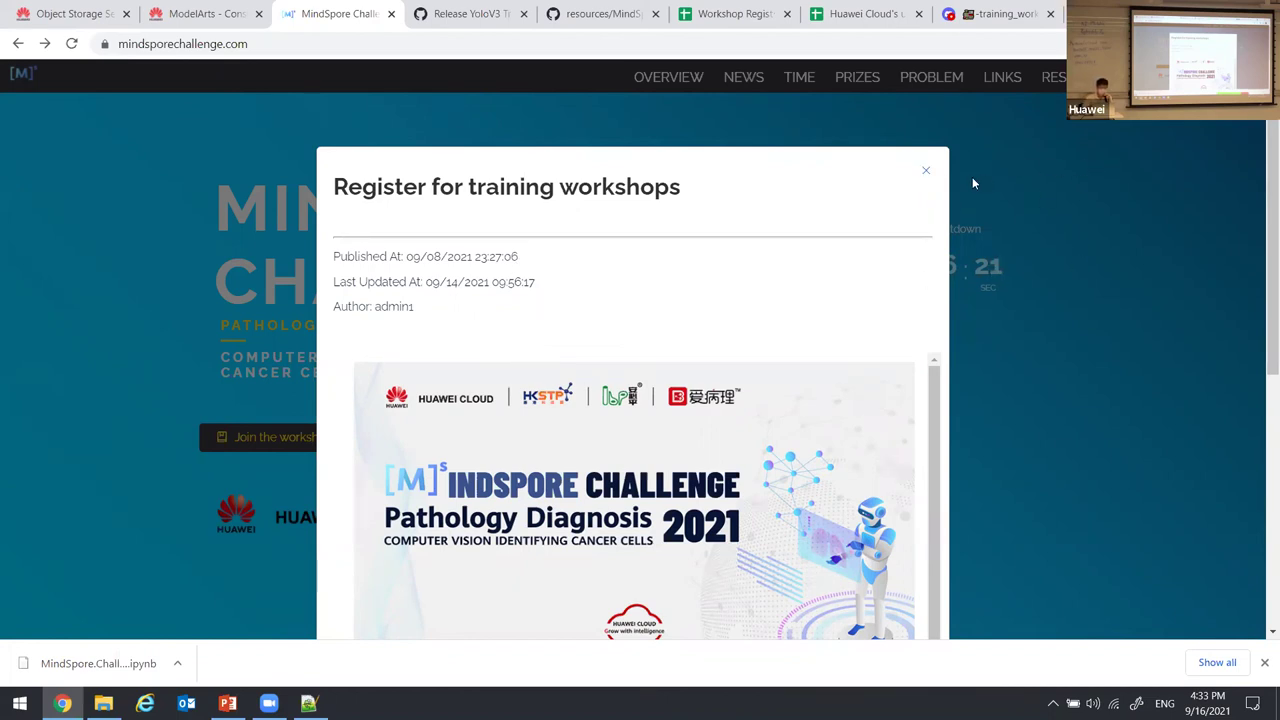
click(926, 172)
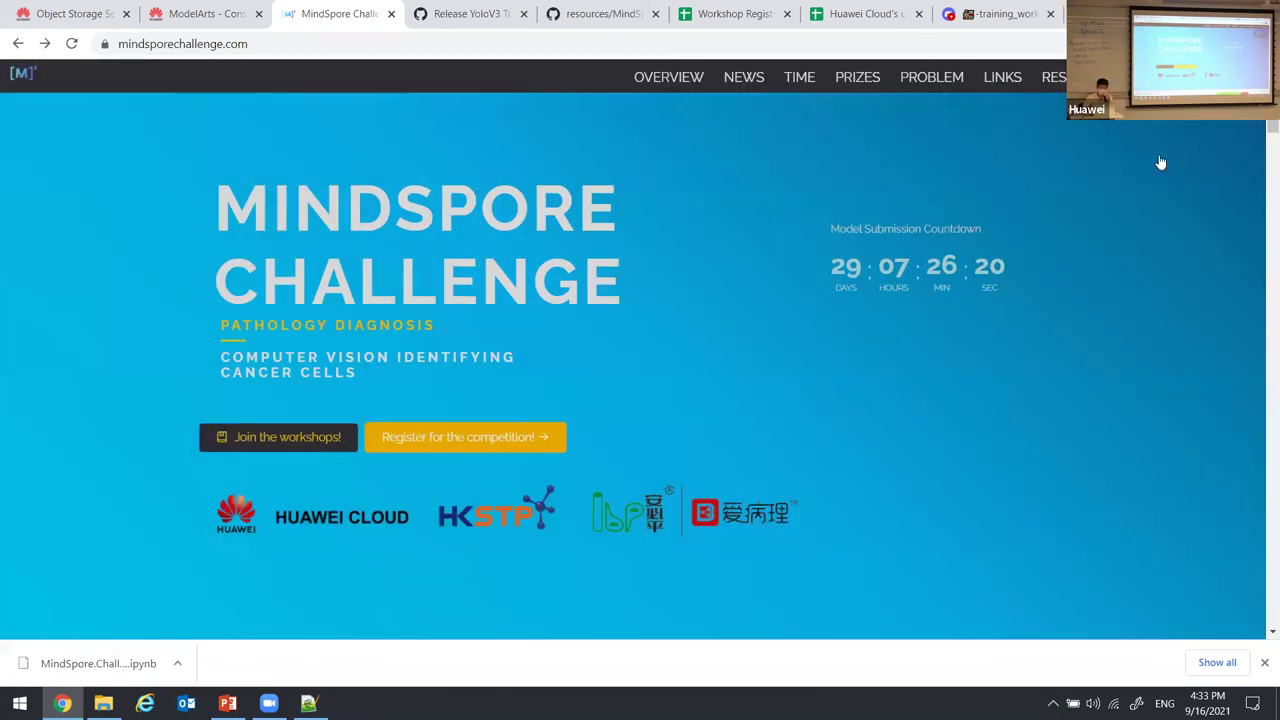
click(1160, 162)
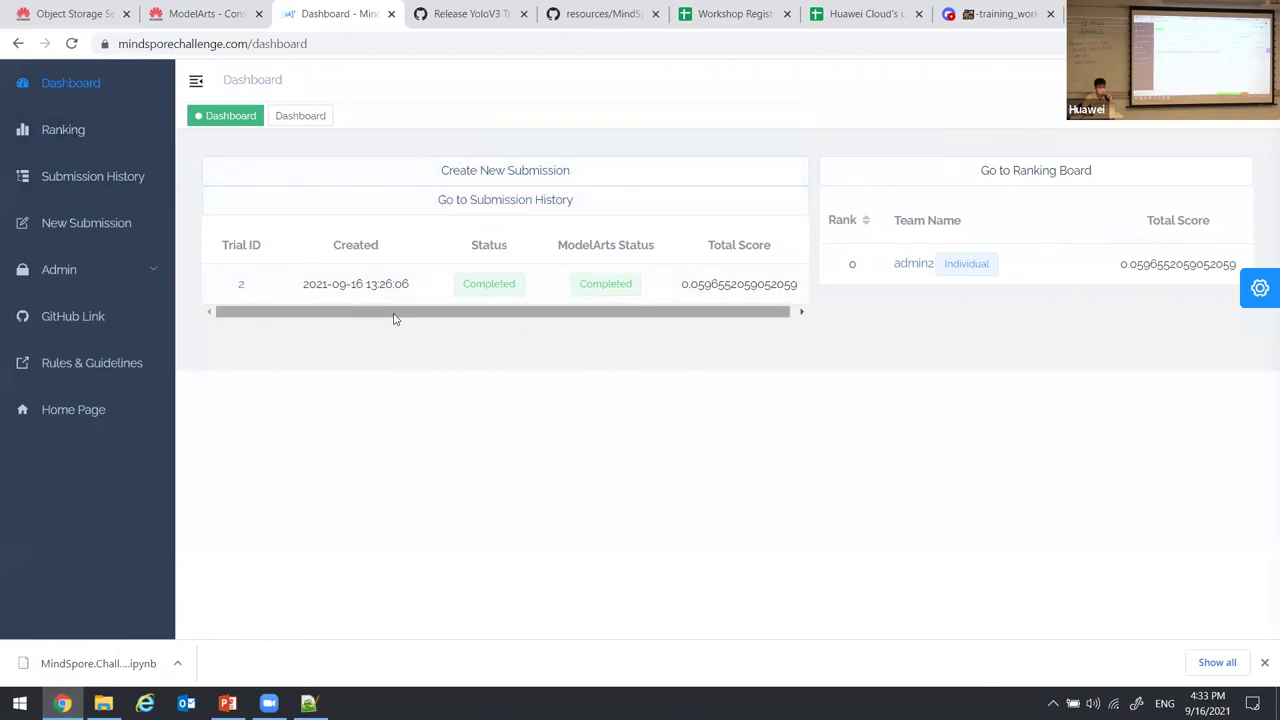
drag(377, 314, 454, 317)
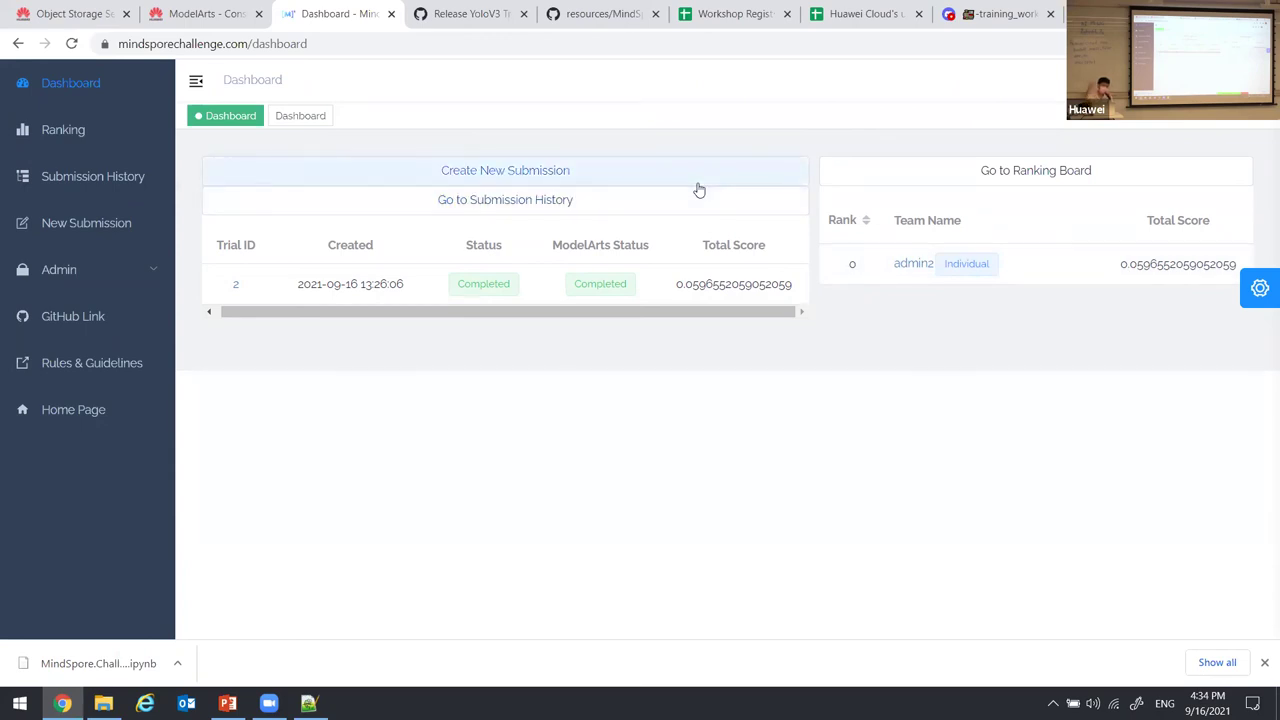
View the Ranking board, and check the Submission History table through to its Actions column.
click(88, 140)
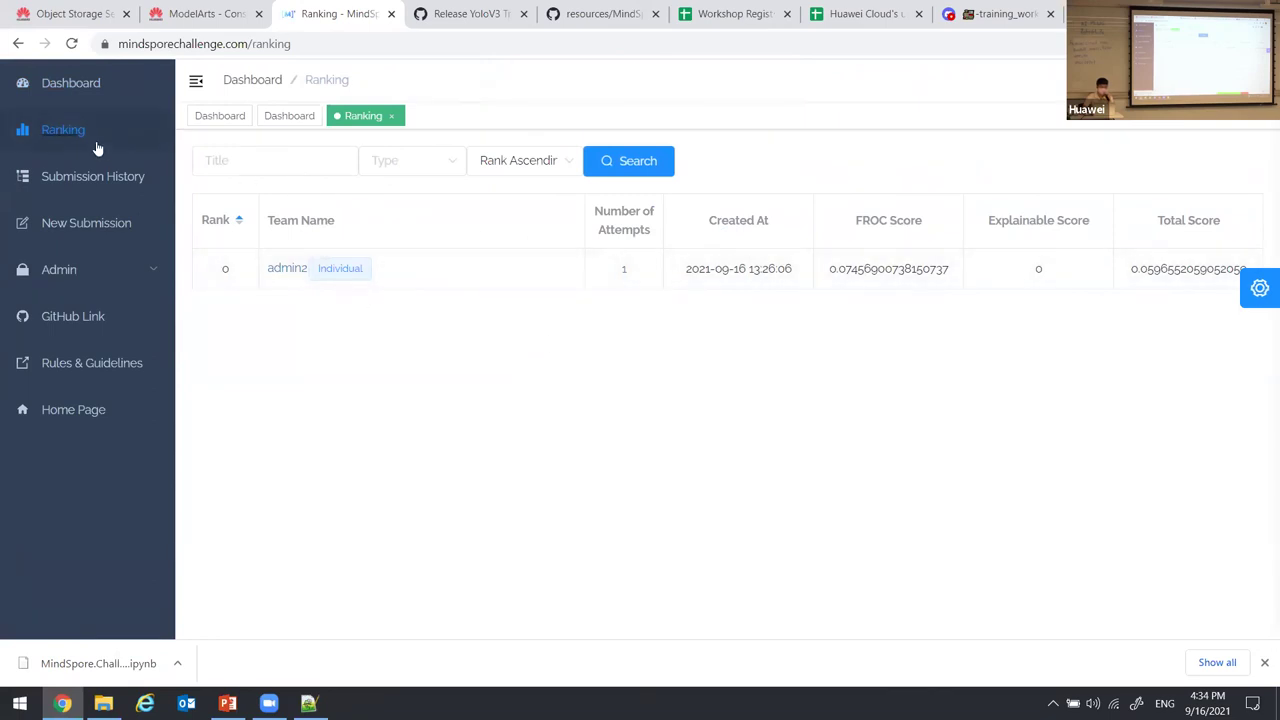
click(100, 178)
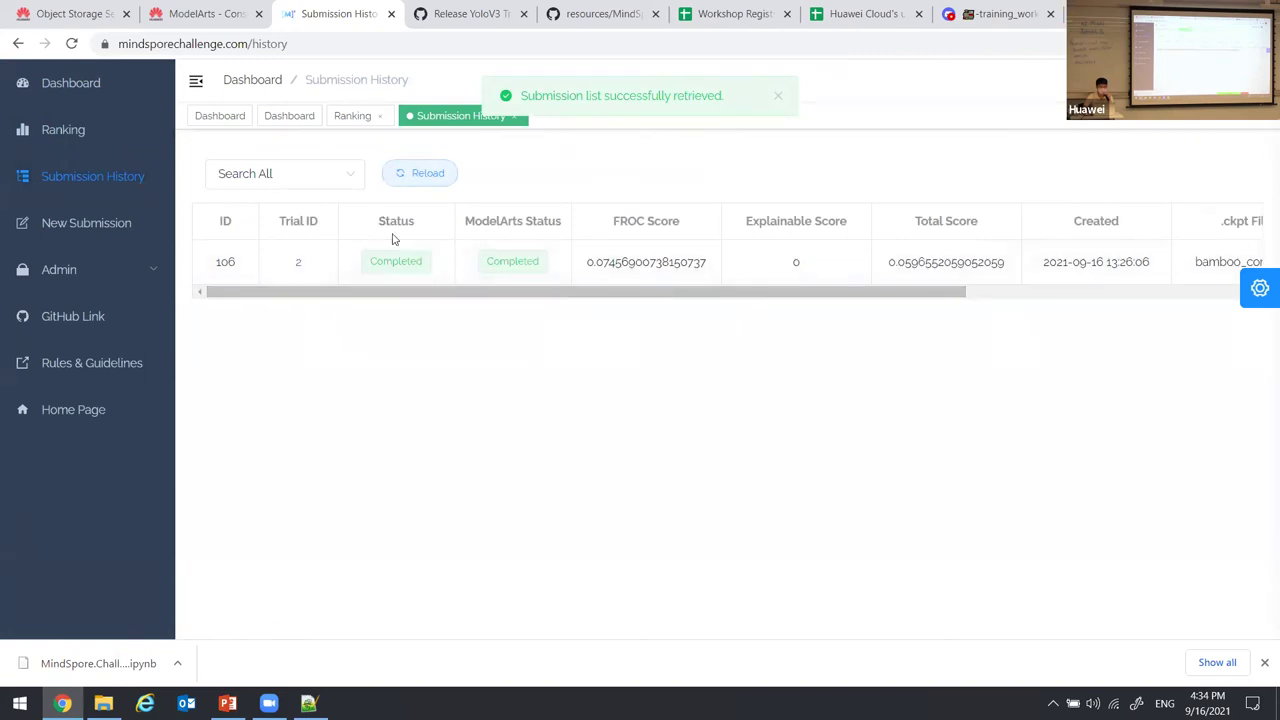
drag(413, 297, 714, 323)
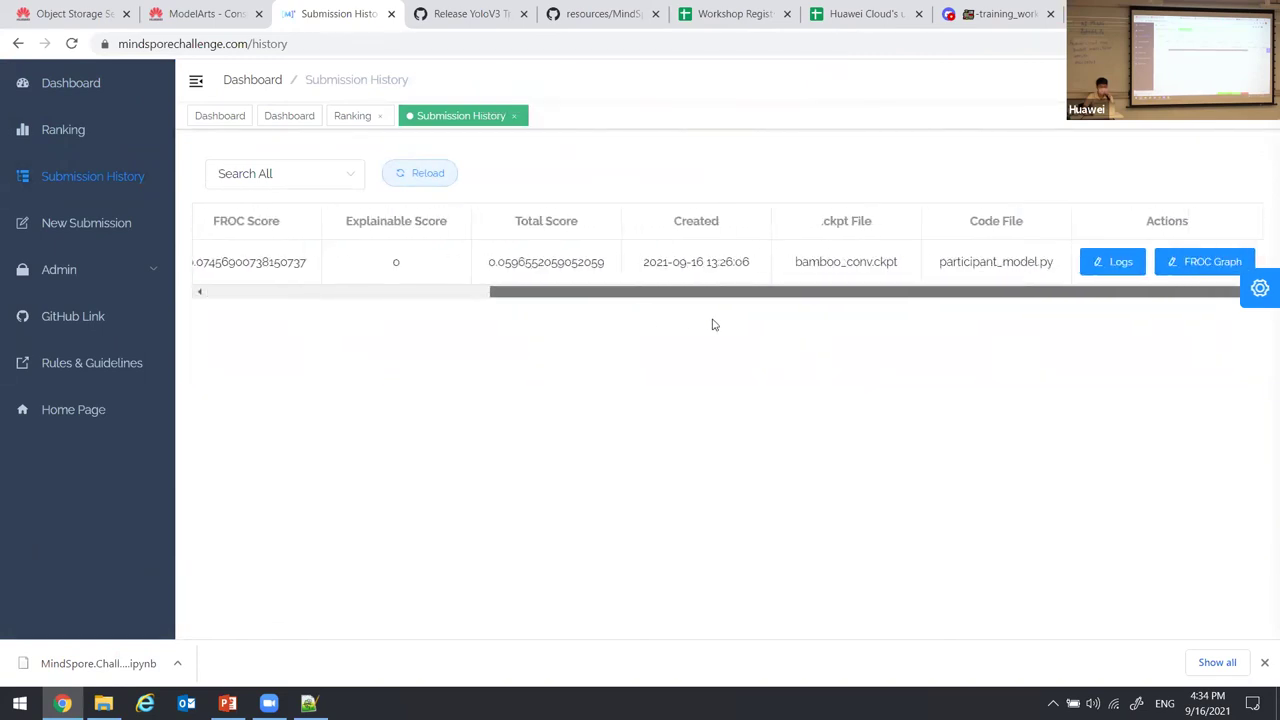
Open the logs of submission 106 and read through the evaluation log.
click(1115, 270)
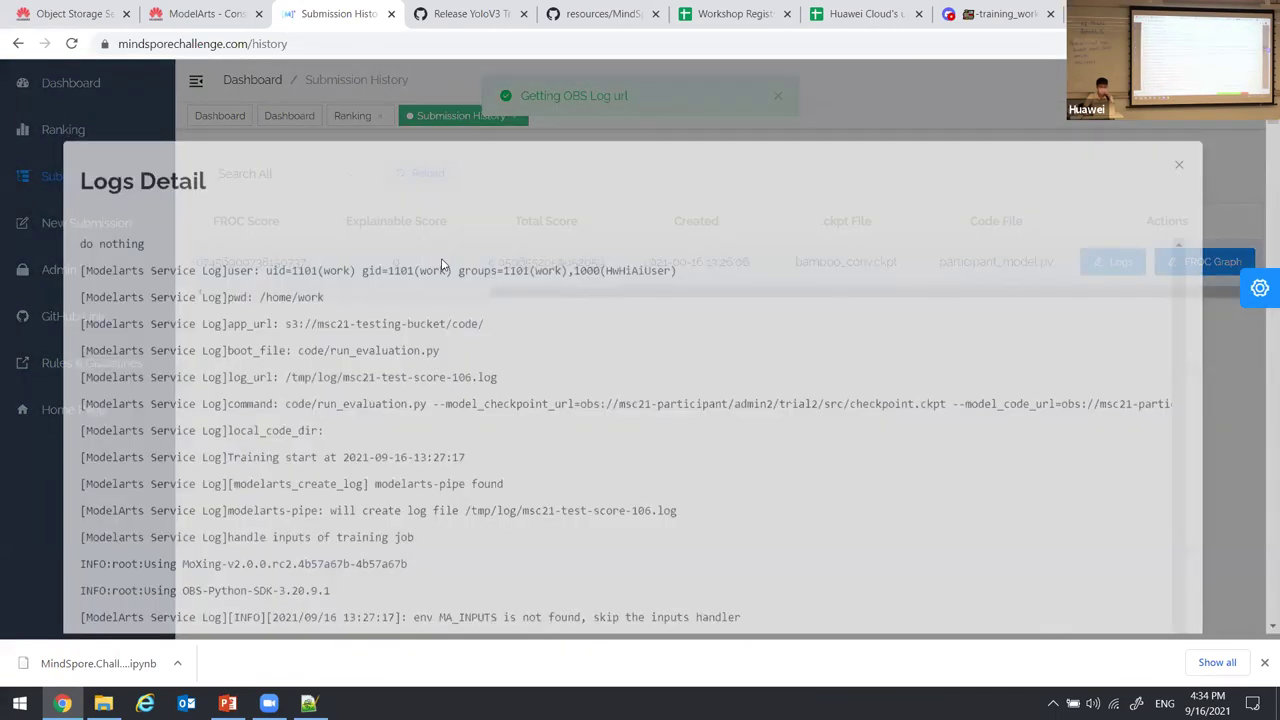
scroll(450, 255, down, 15)
scroll(714, 266, down, 20)
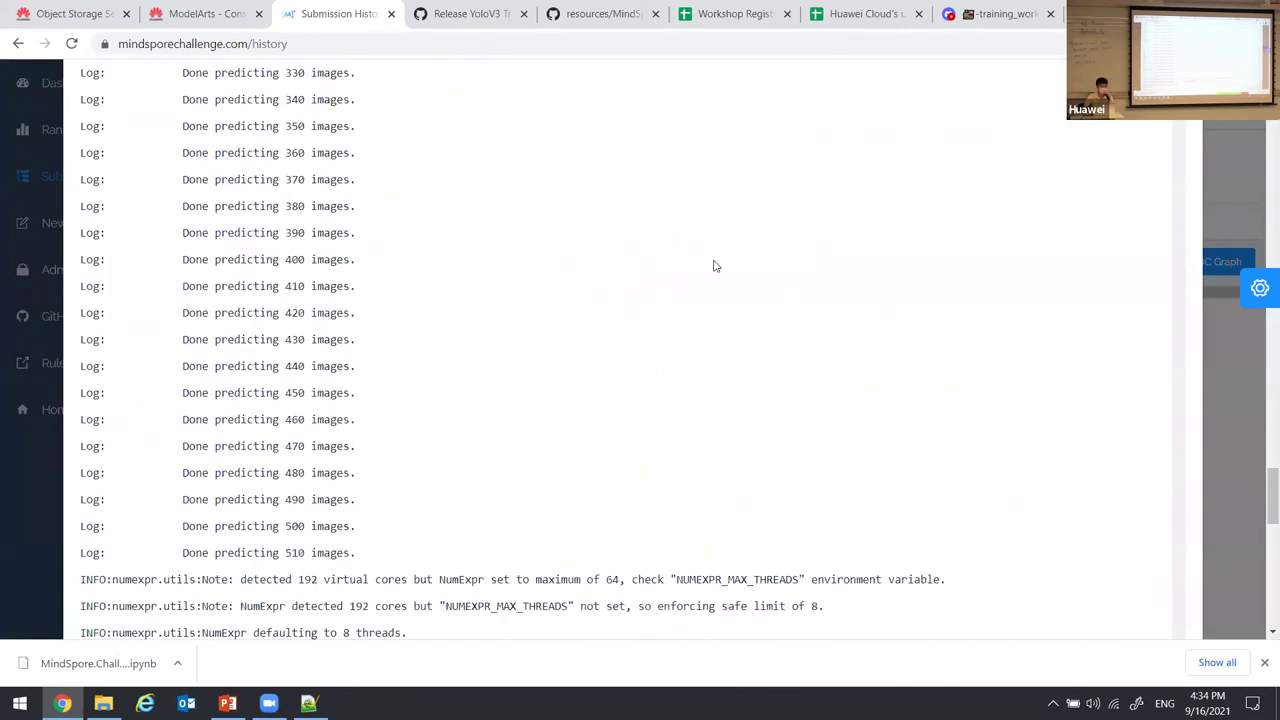
scroll(1085, 330, up, 10)
scroll(1085, 330, up, 15)
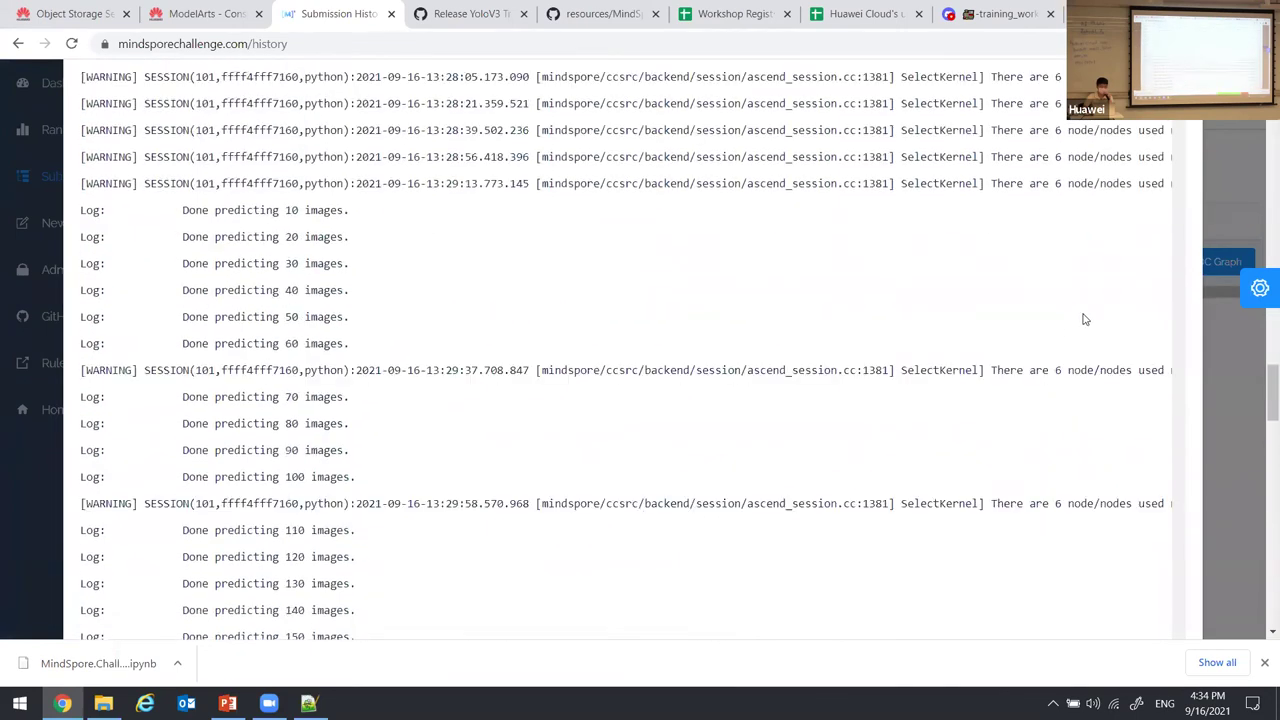
scroll(1200, 180, up, 5)
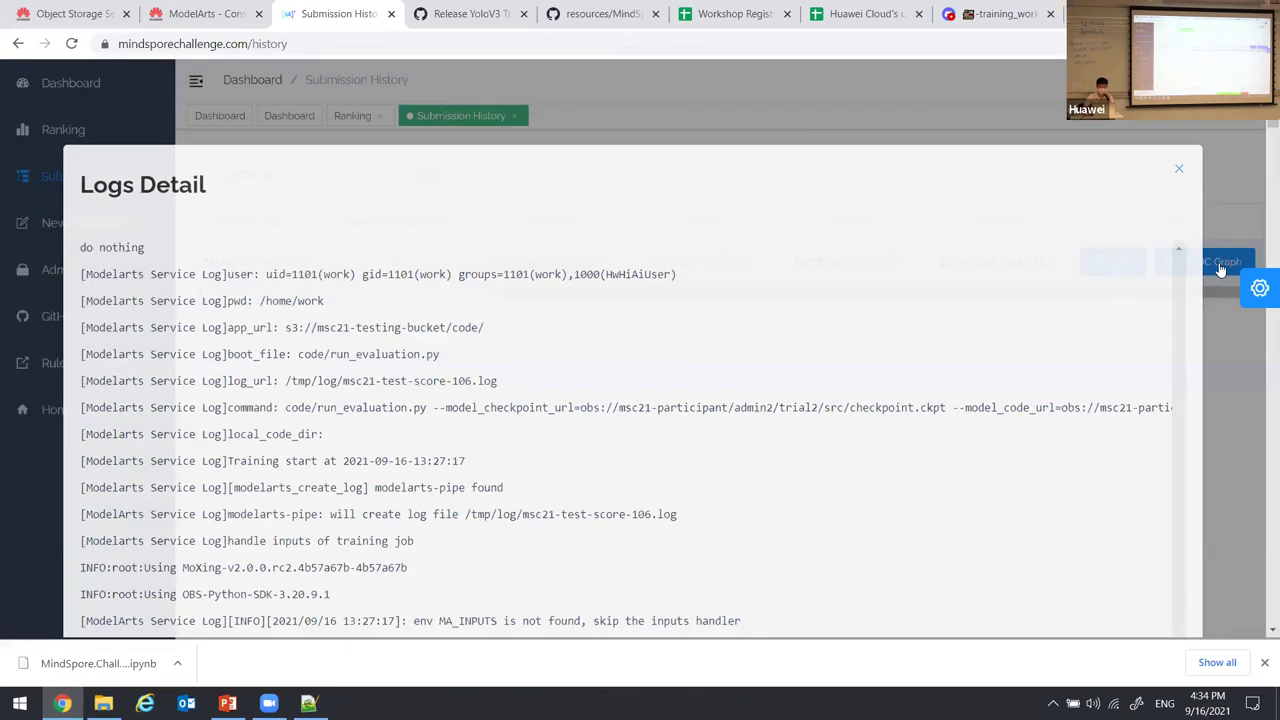
Close the log details, examine the submission's FROC graph, and return to the Submission History table.
click(1225, 257)
click(1222, 262)
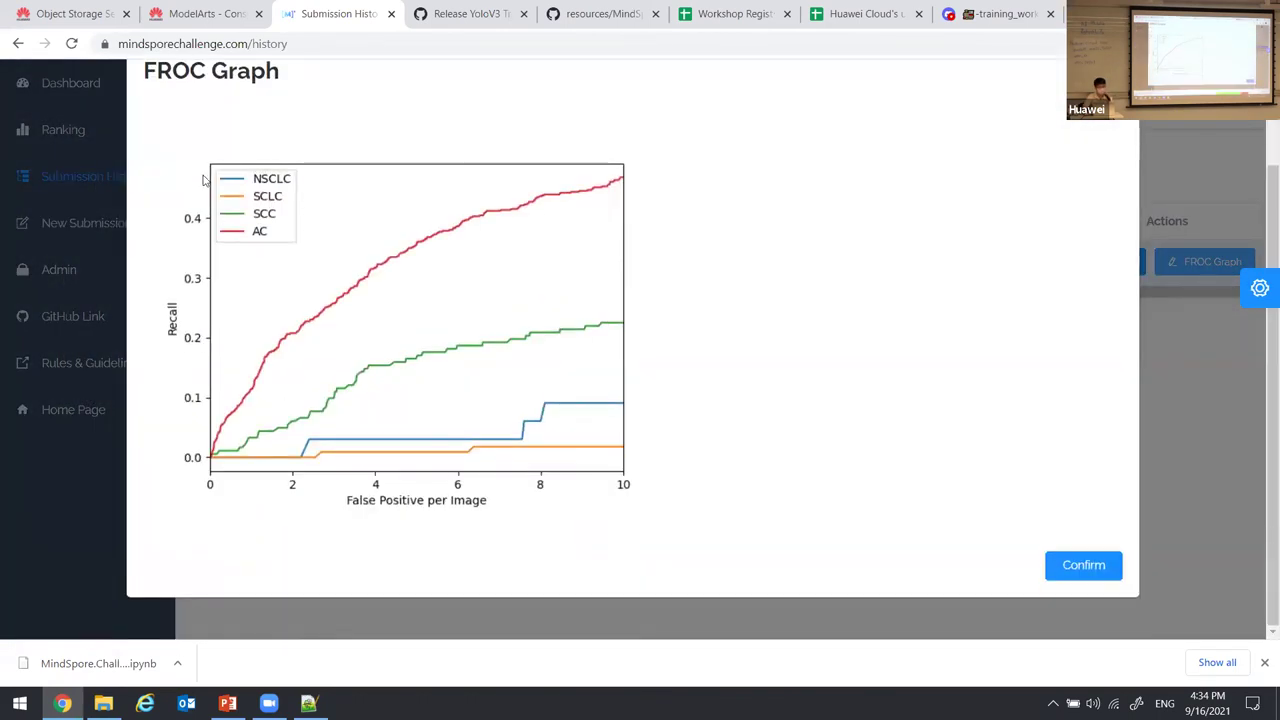
scroll(181, 157, up, 1)
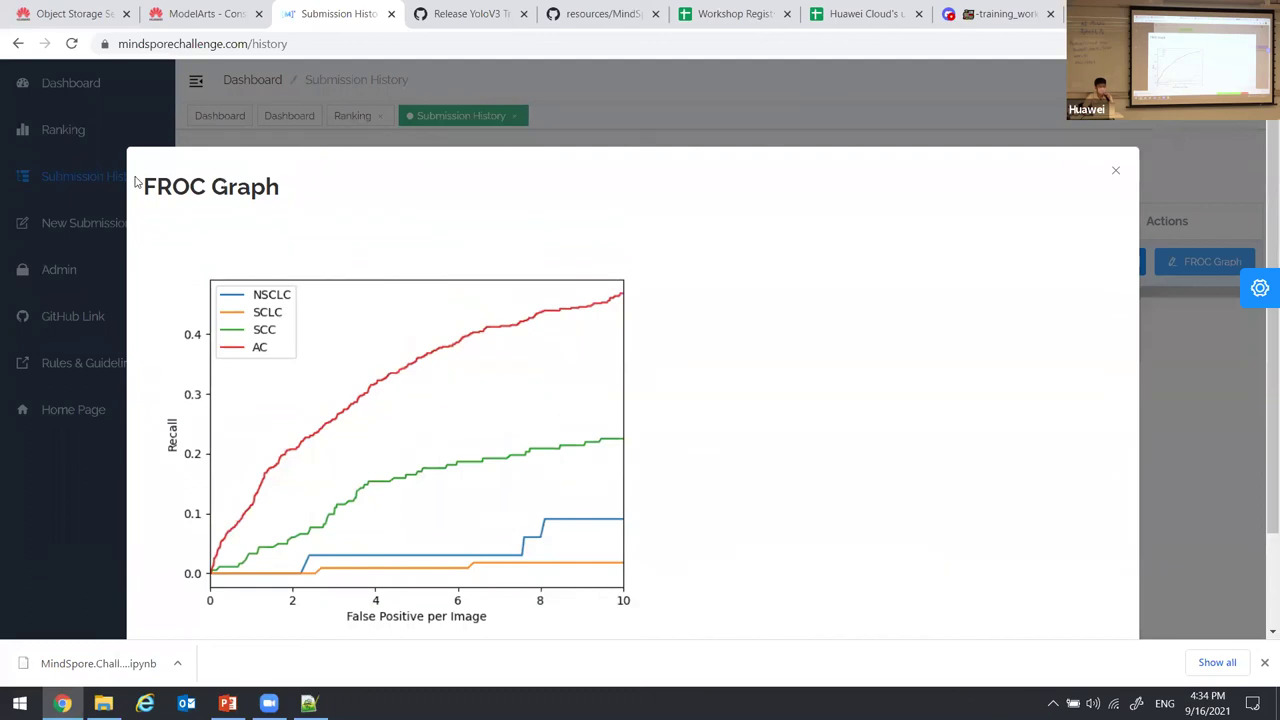
scroll(414, 223, down, 1)
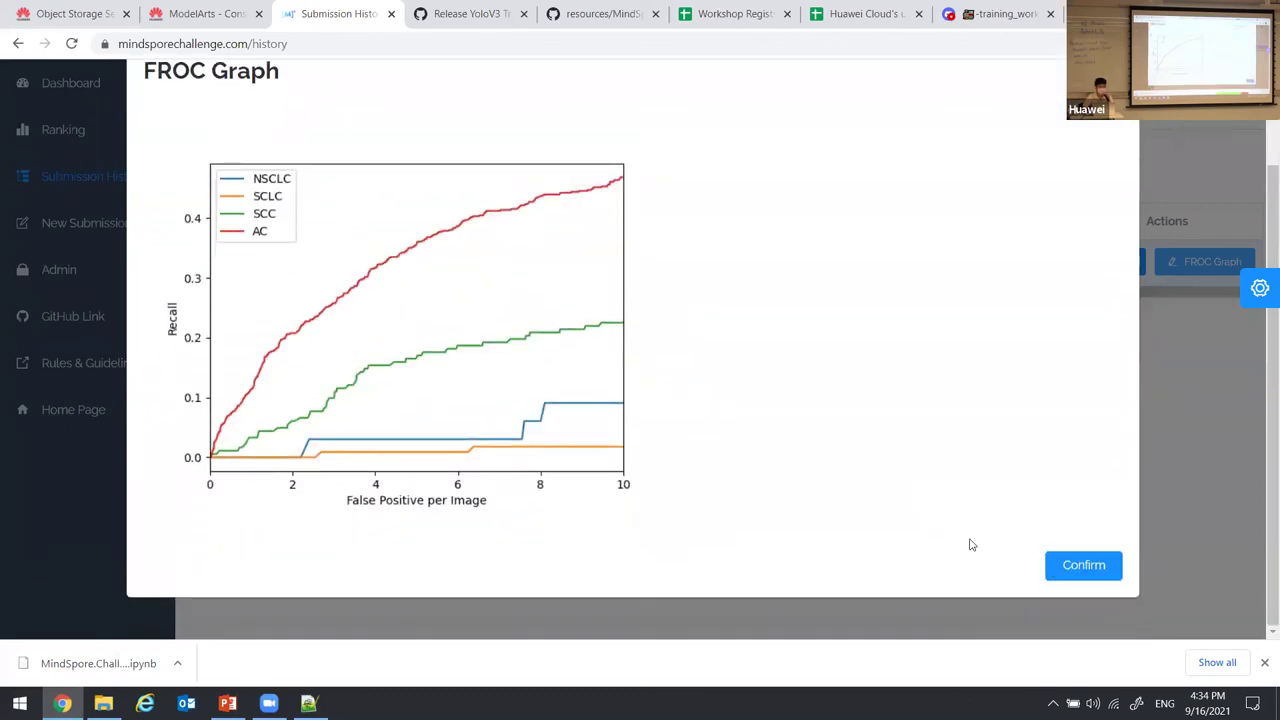
click(1103, 571)
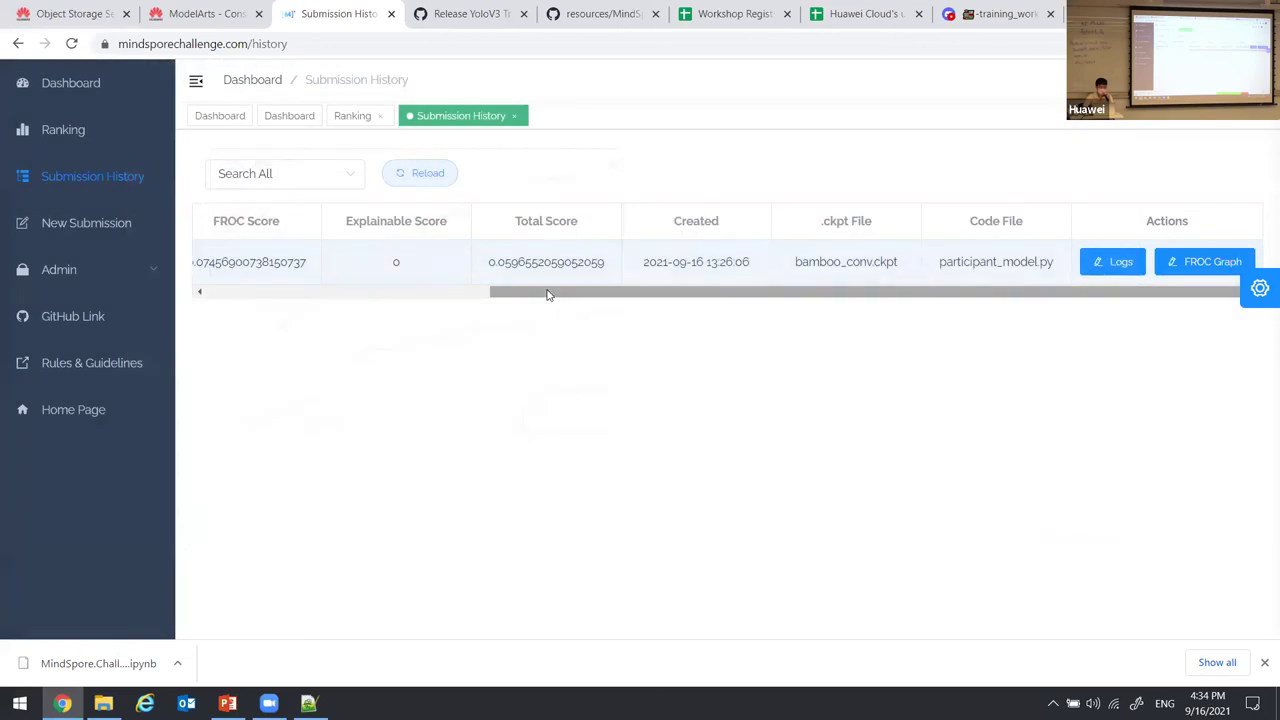
drag(549, 294, 265, 292)
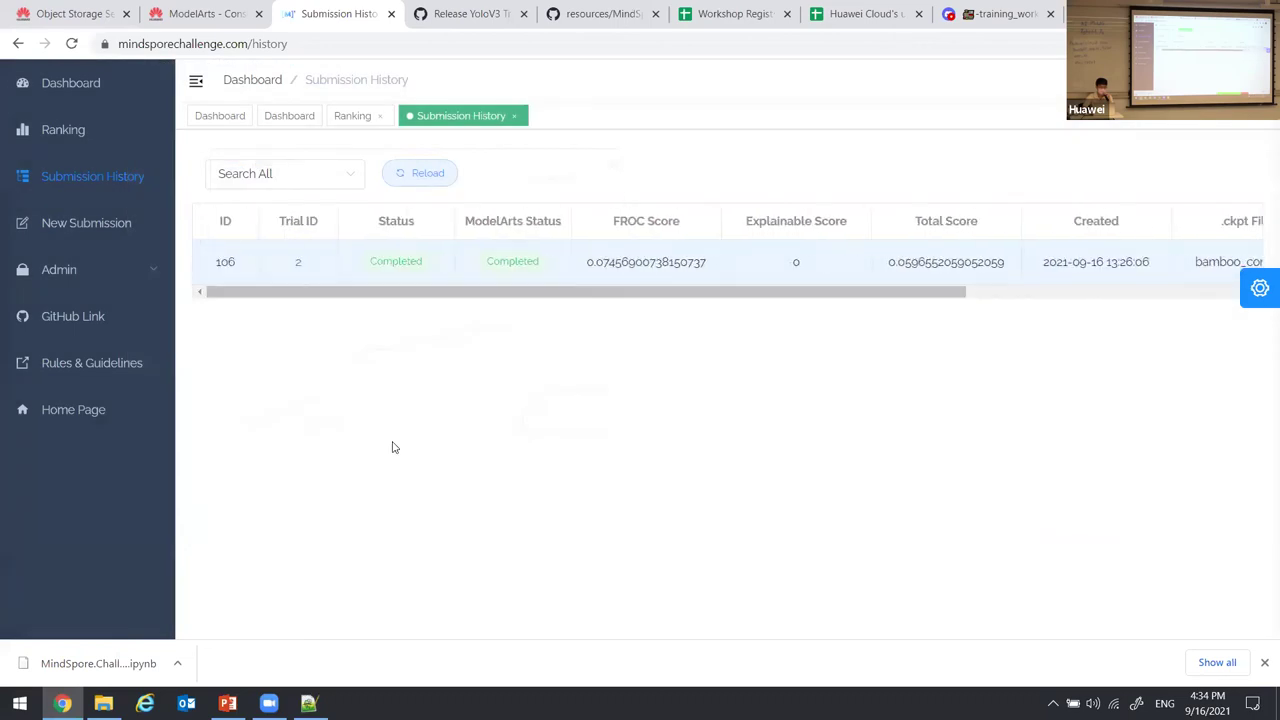
Open the New Submission page, check the ModelArts training jobs list, and review the submission form's upload and confirmation sections.
click(85, 227)
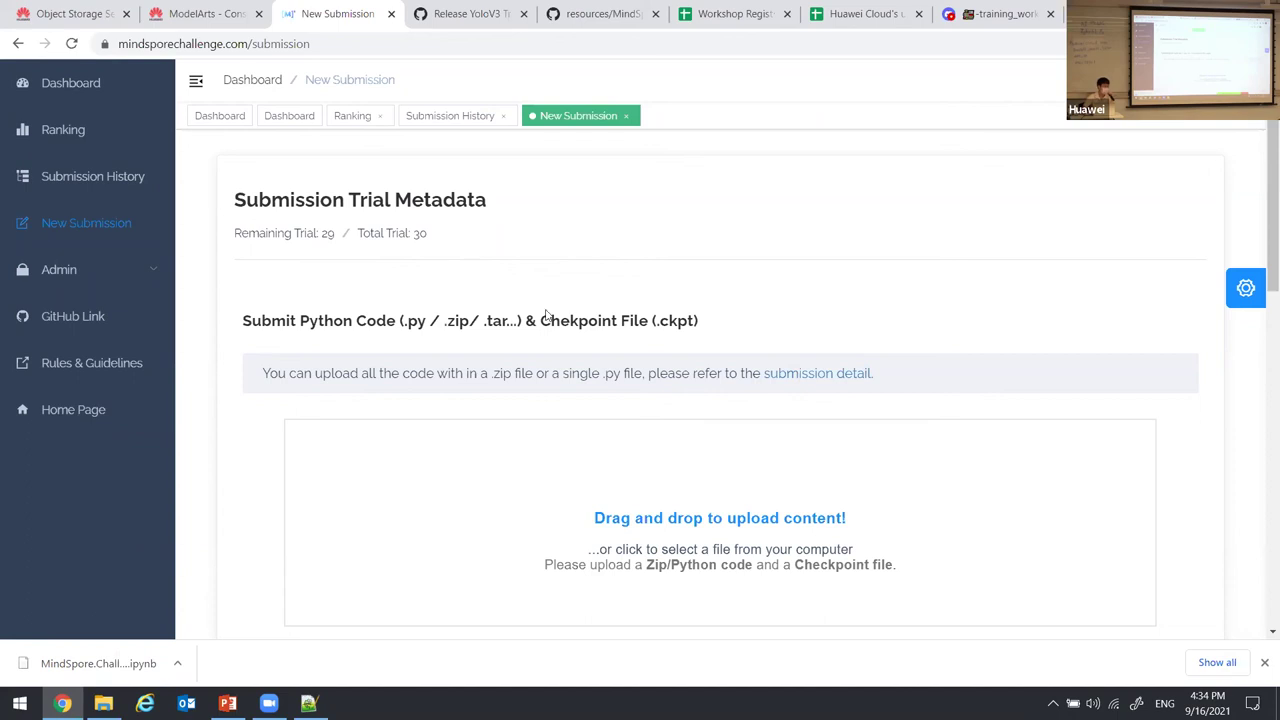
click(190, 20)
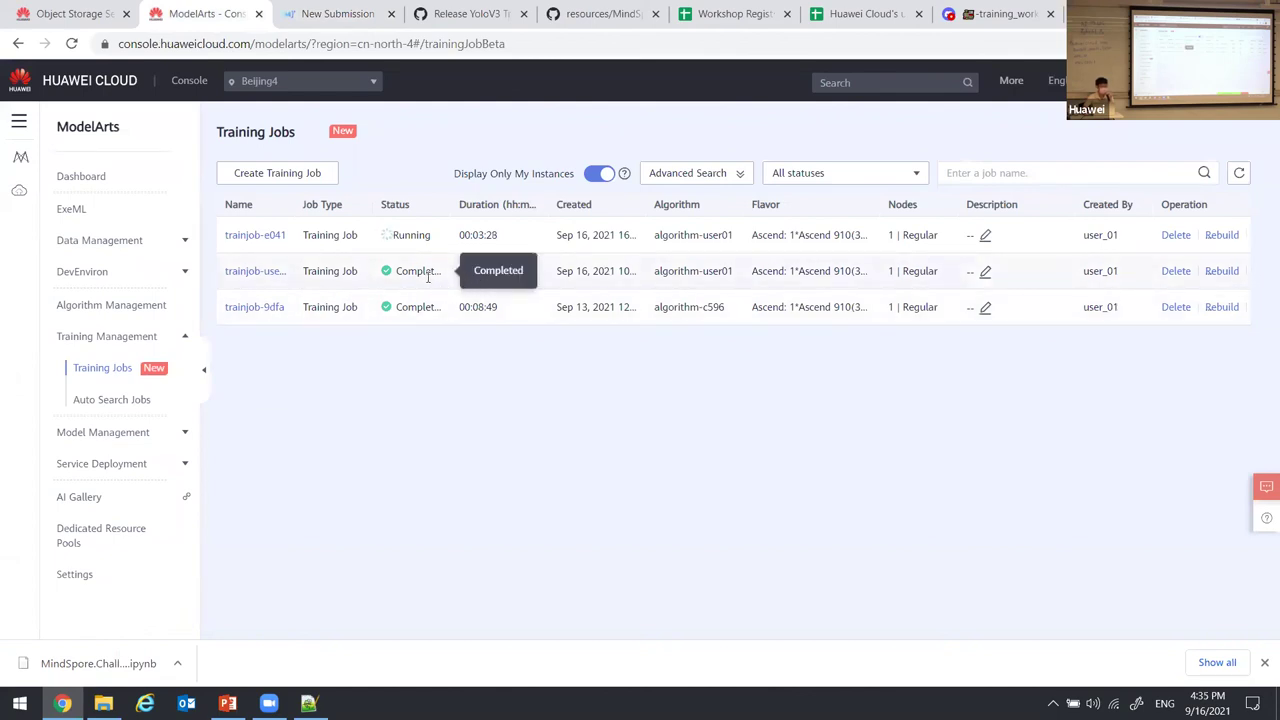
click(335, 14)
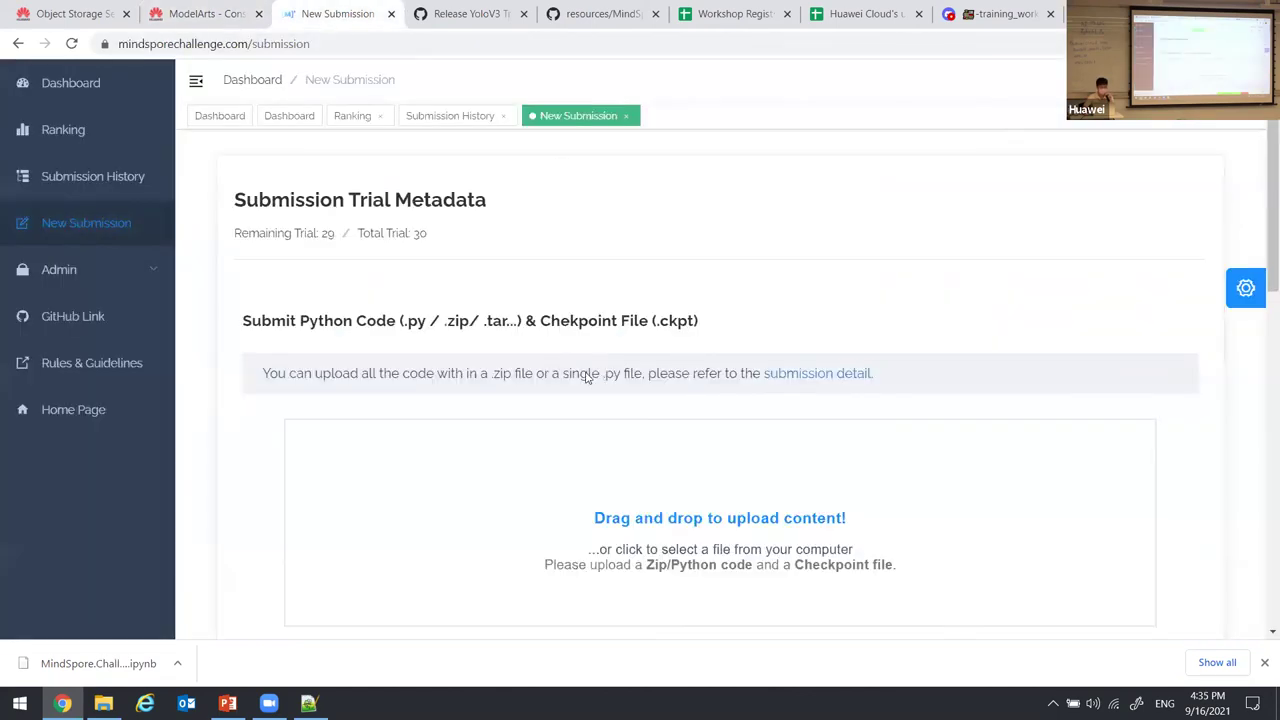
scroll(590, 370, down, 3)
scroll(731, 389, up, 2)
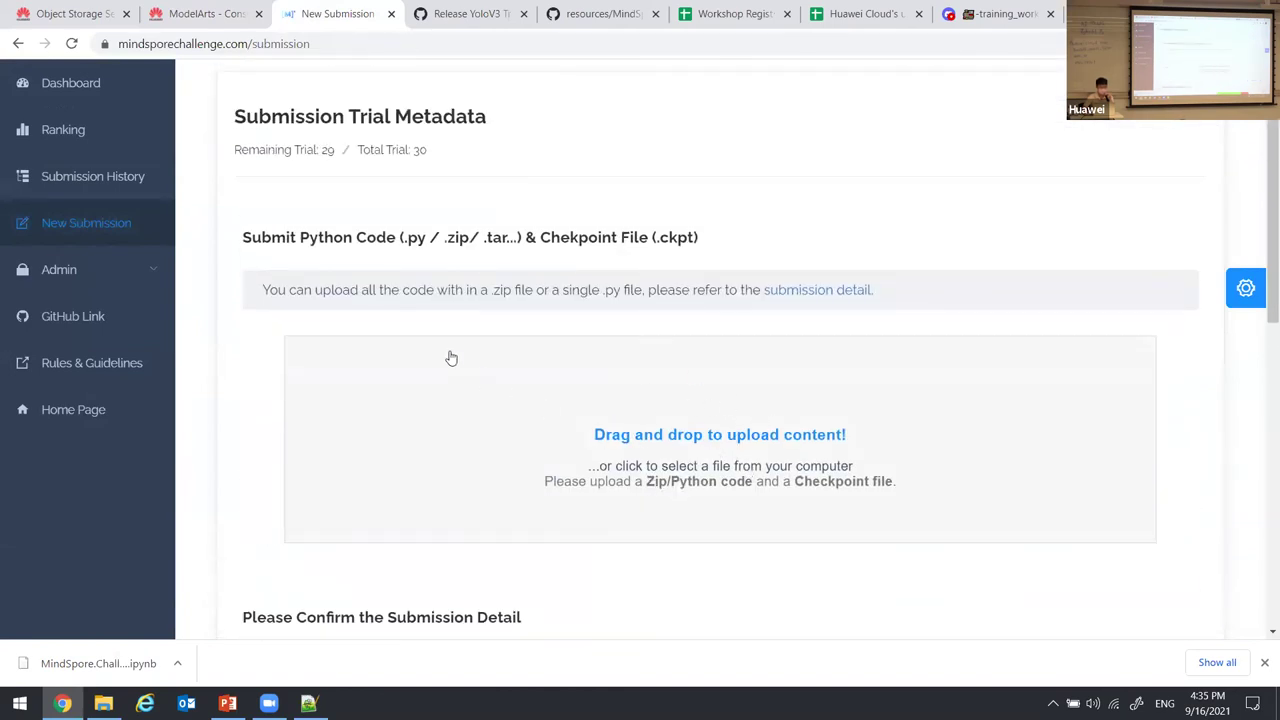
scroll(546, 354, down, 1)
scroll(551, 357, down, 2)
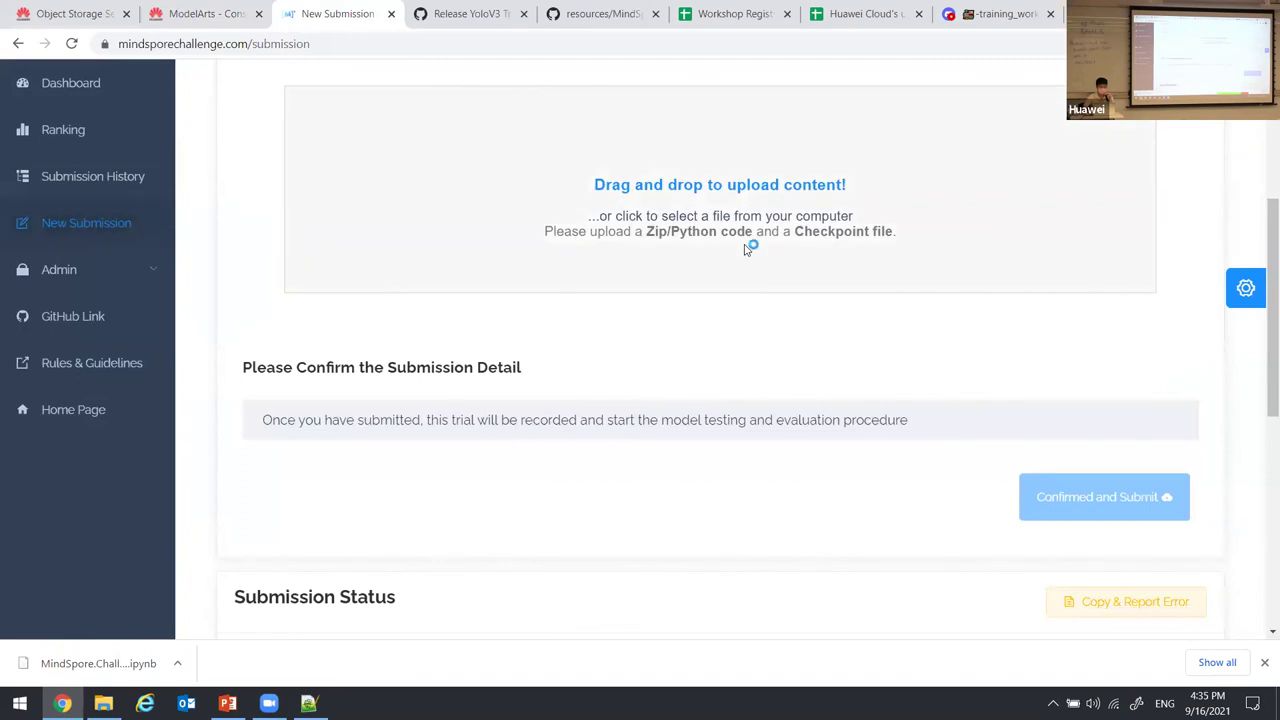
click(691, 249)
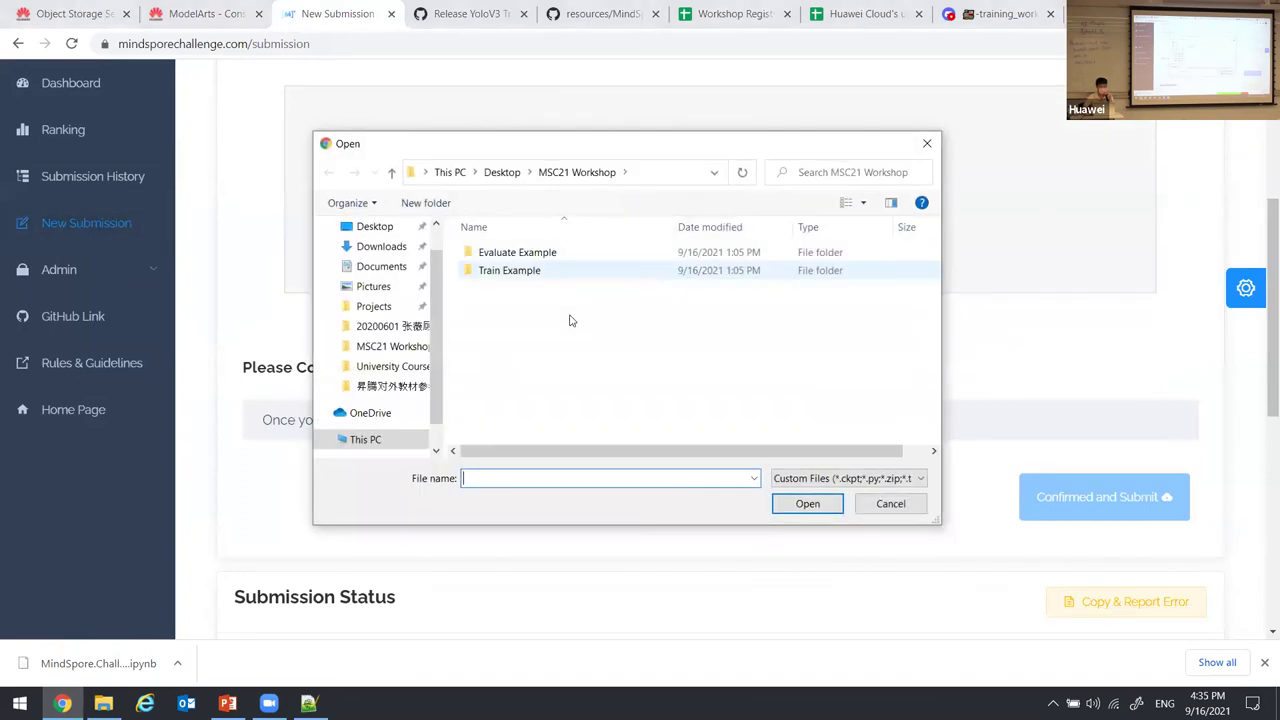
double_click(540, 254)
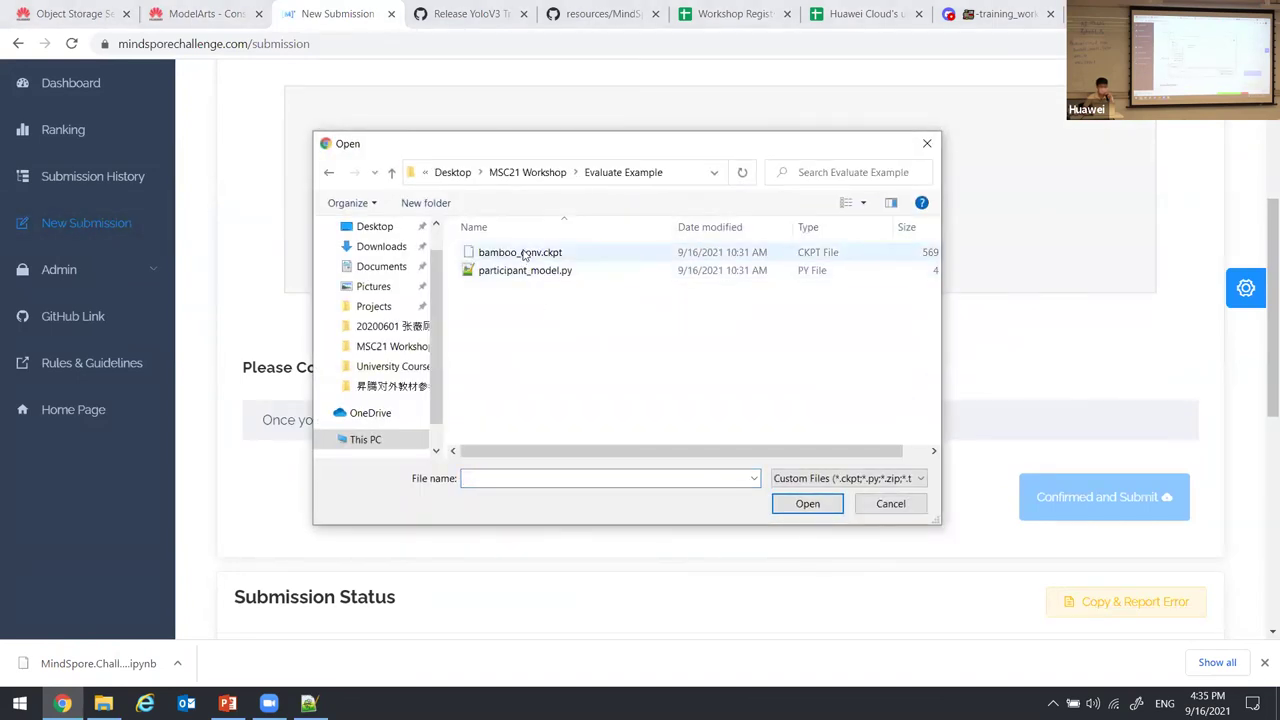
click(503, 60)
click(927, 144)
On GitHub, go to the MindSporeChallenge21 organization and open the msc21_evaluation_example repository to view its files and README.
click(470, 14)
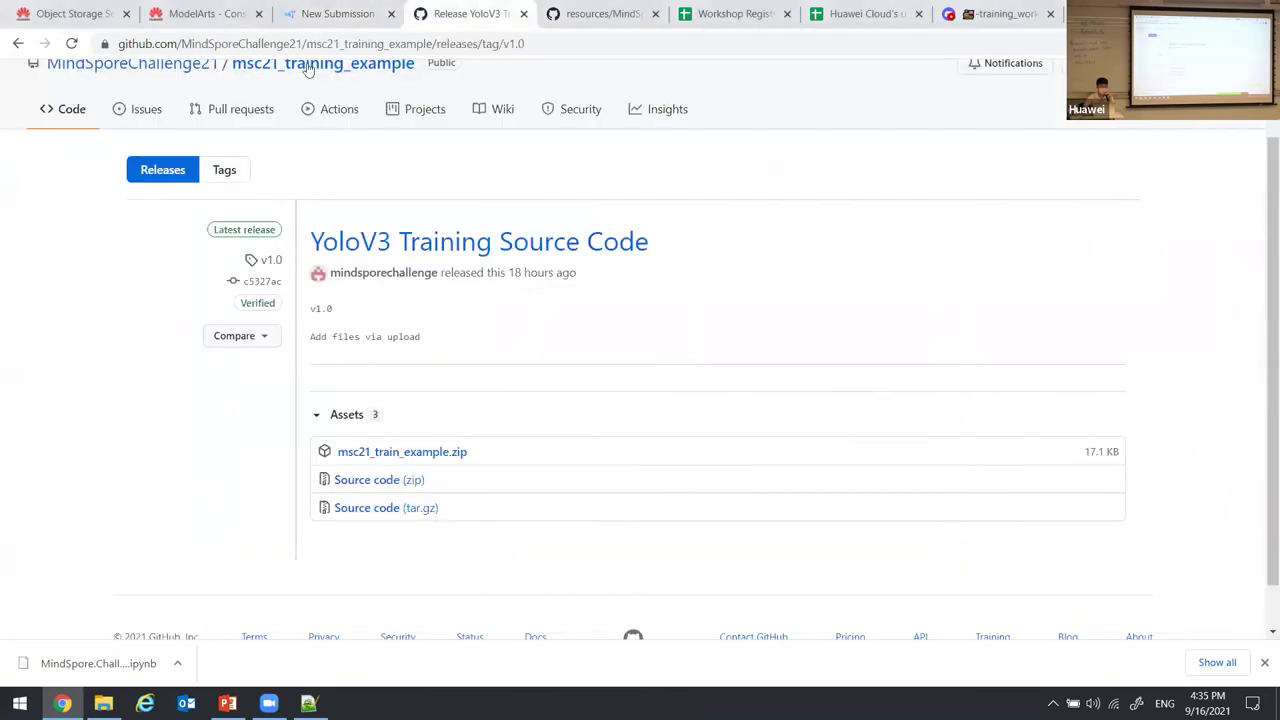
click(190, 70)
scroll(300, 350, down, 3)
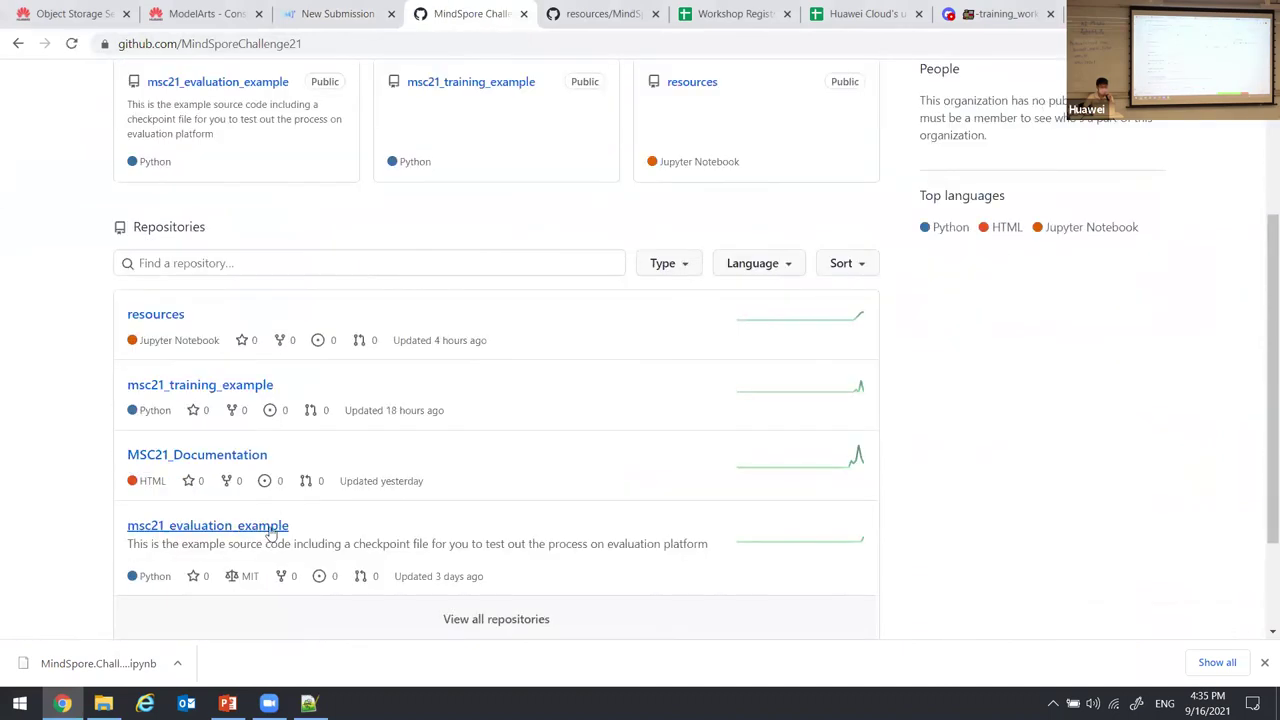
click(270, 527)
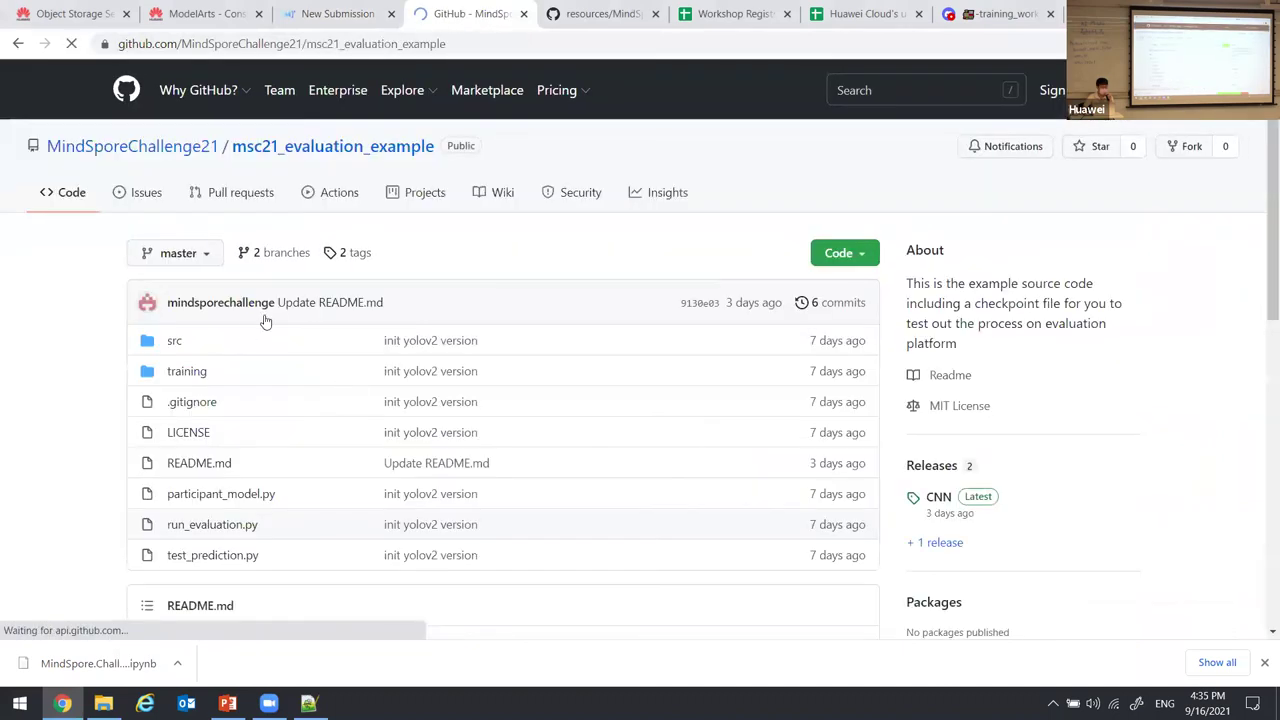
scroll(200, 240, down, 3)
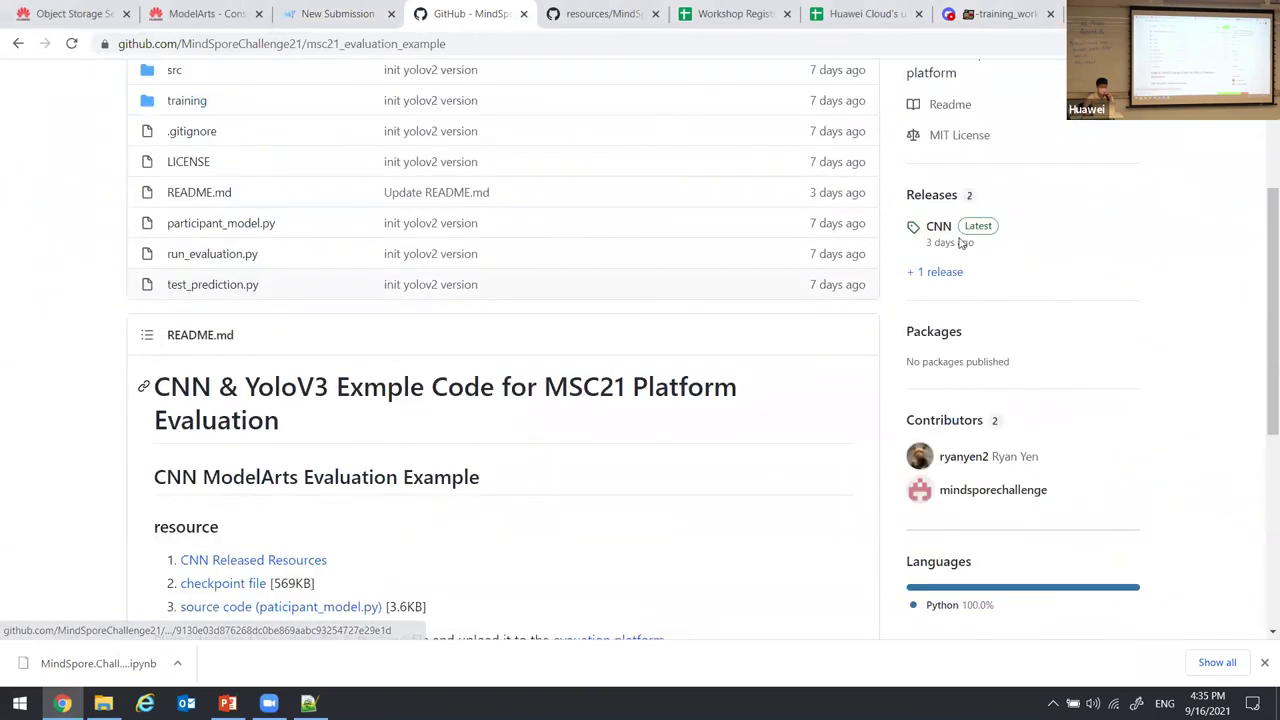
Open the latest CNN release of the evaluation example and look over its downloadable assets.
click(936, 248)
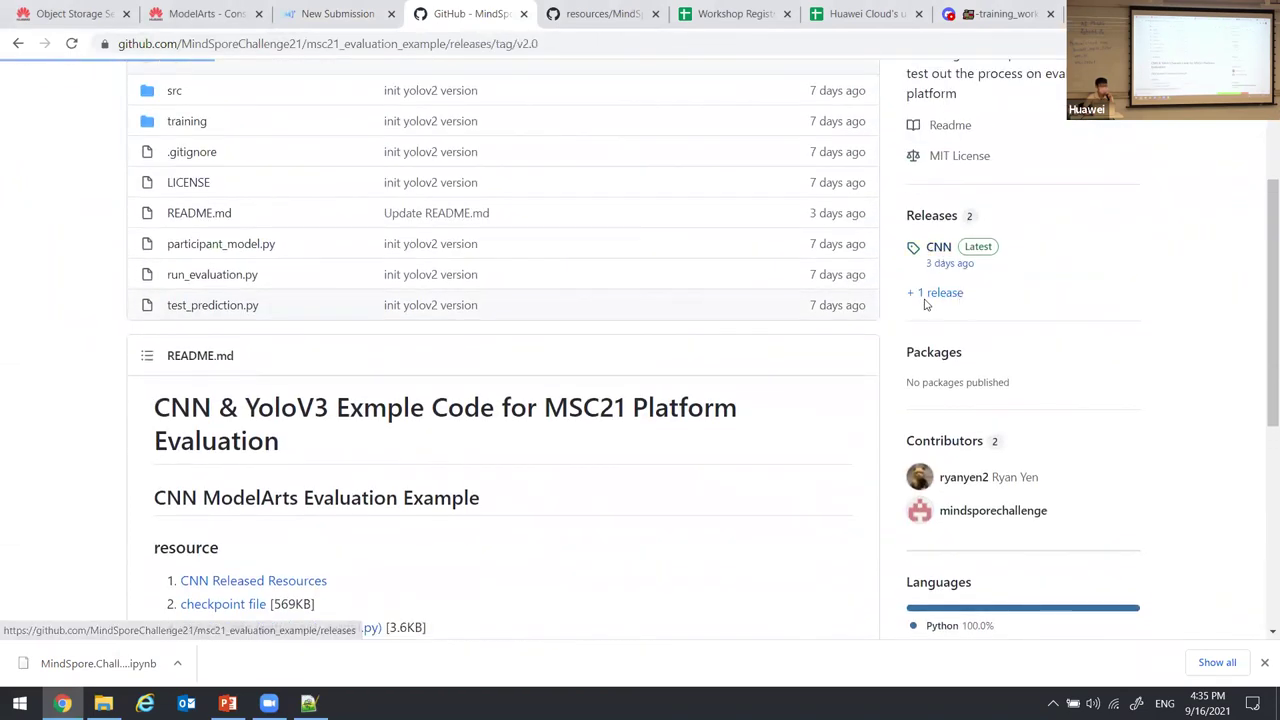
scroll(366, 271, down, 1)
scroll(380, 260, down, 1)
scroll(368, 262, up, 2)
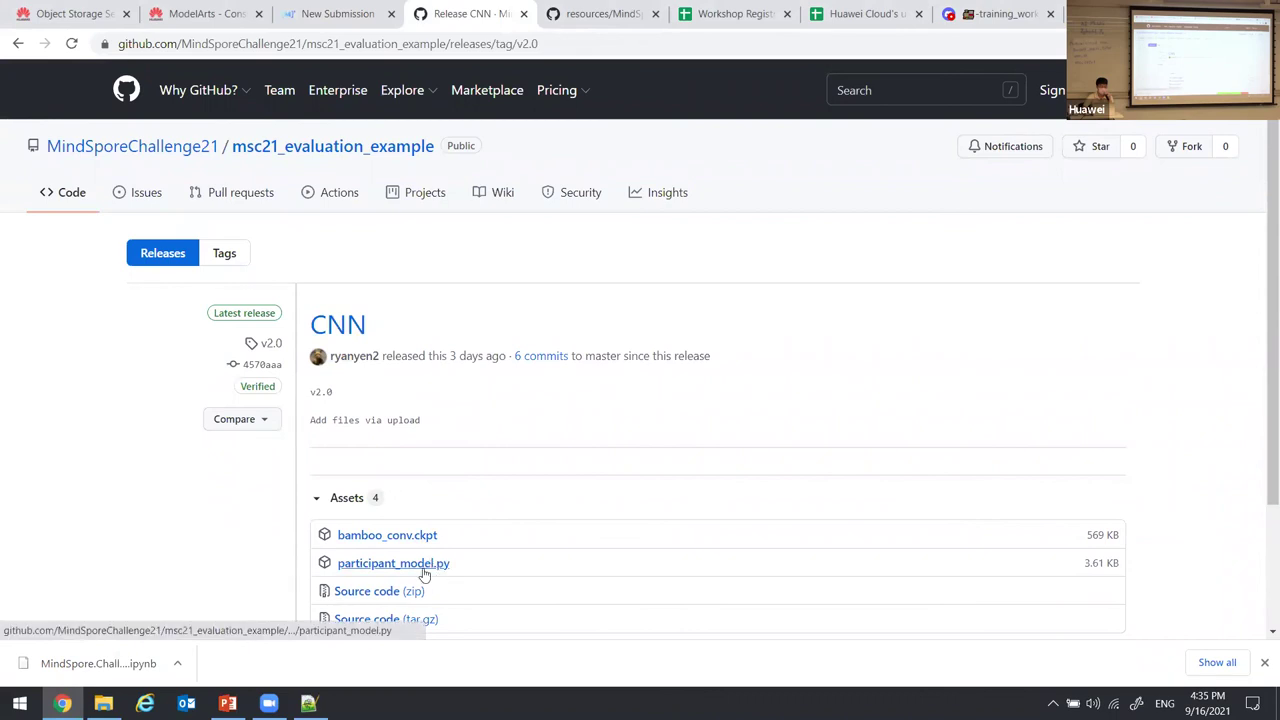
scroll(417, 510, down, 3)
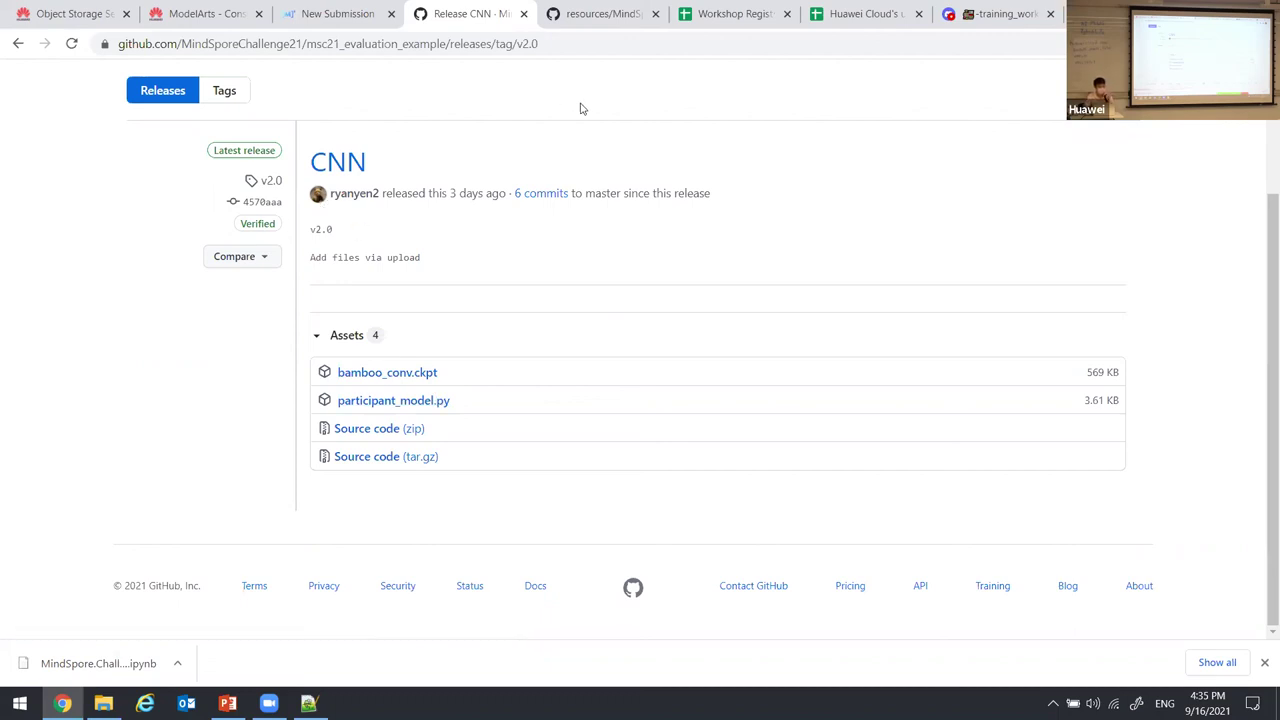
In the New Submission form, upload bamboo_conv.ckpt and participant_model.py from the Evaluate Example folder of MSC21 Workshop.
click(345, 13)
scroll(757, 346, up, 5)
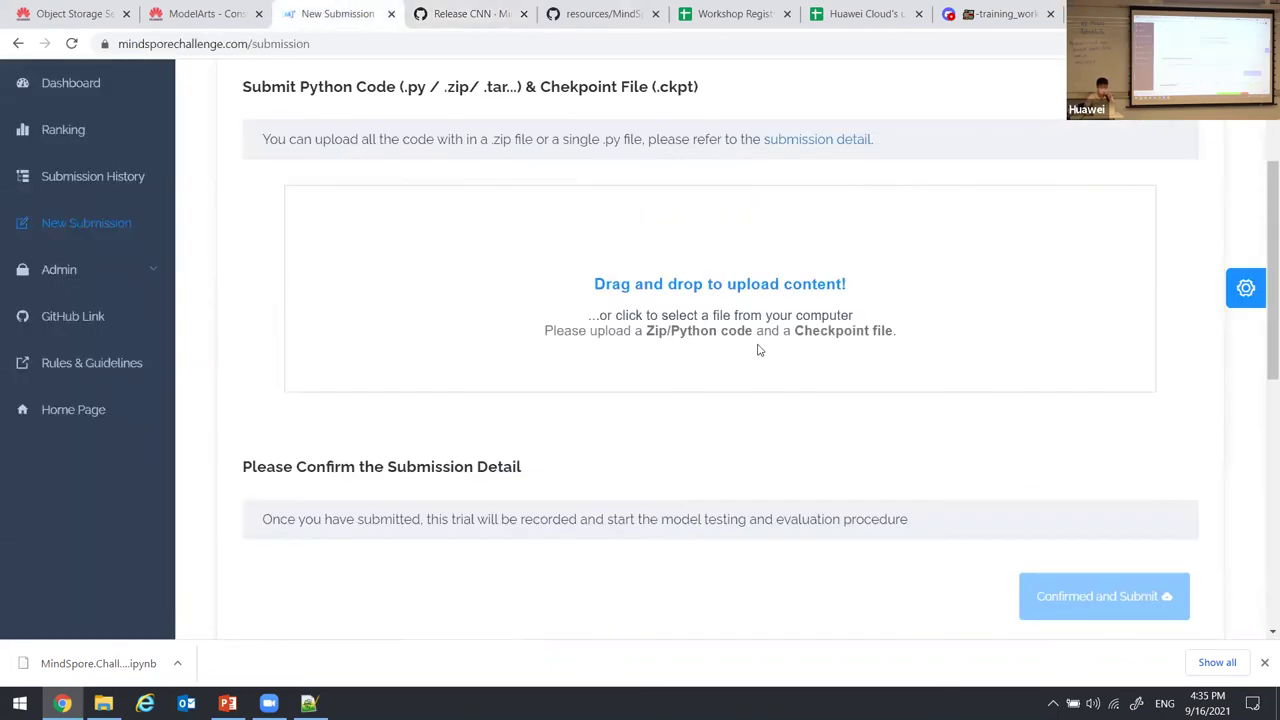
click(834, 463)
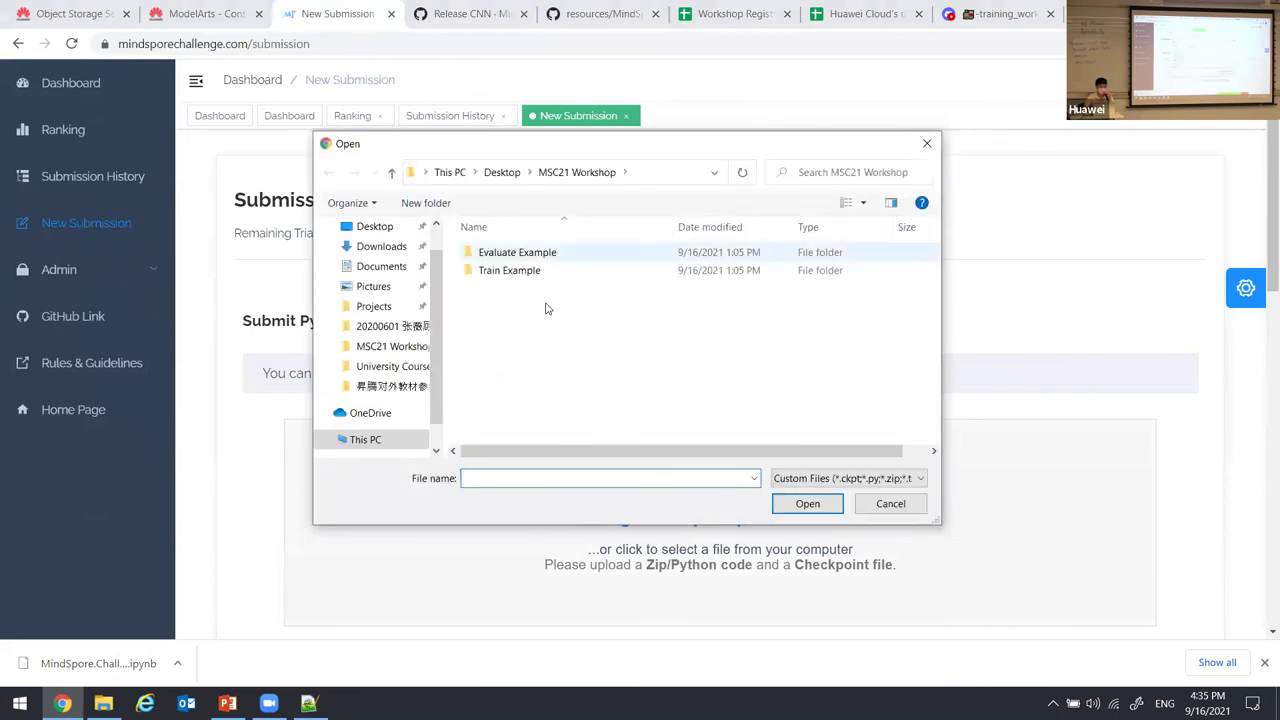
double_click(517, 252)
drag(537, 295, 540, 256)
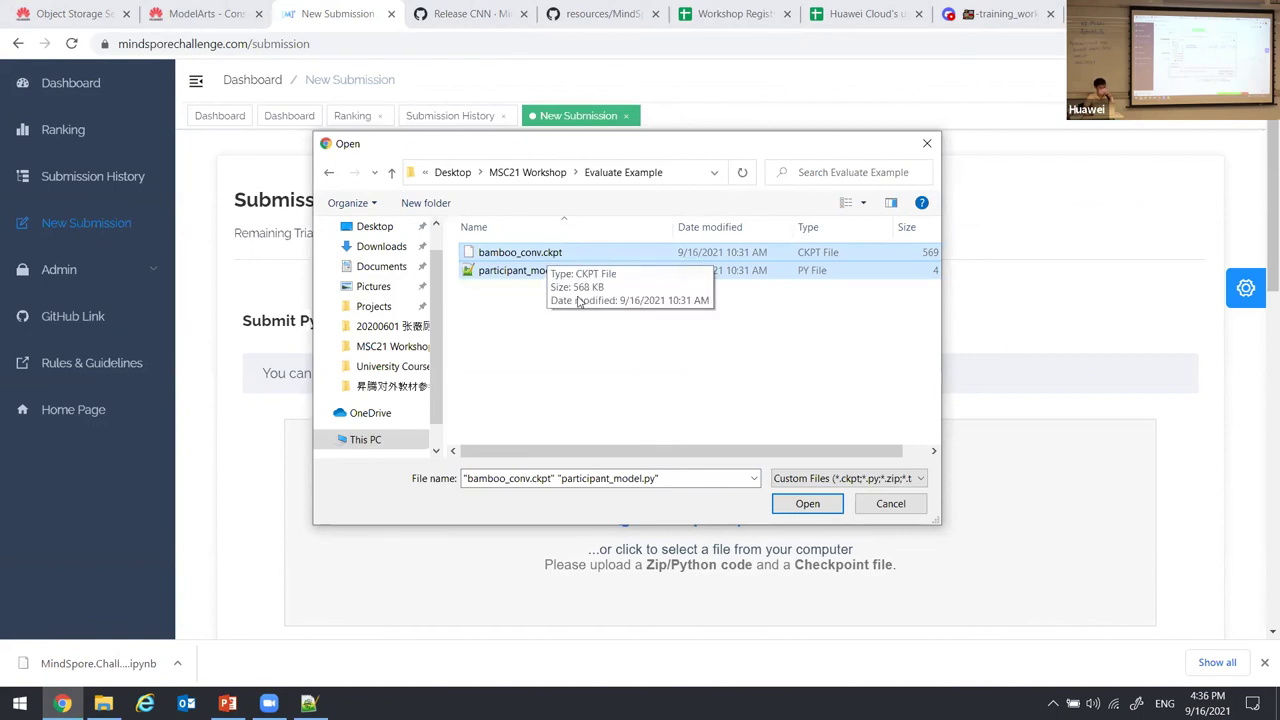
click(808, 504)
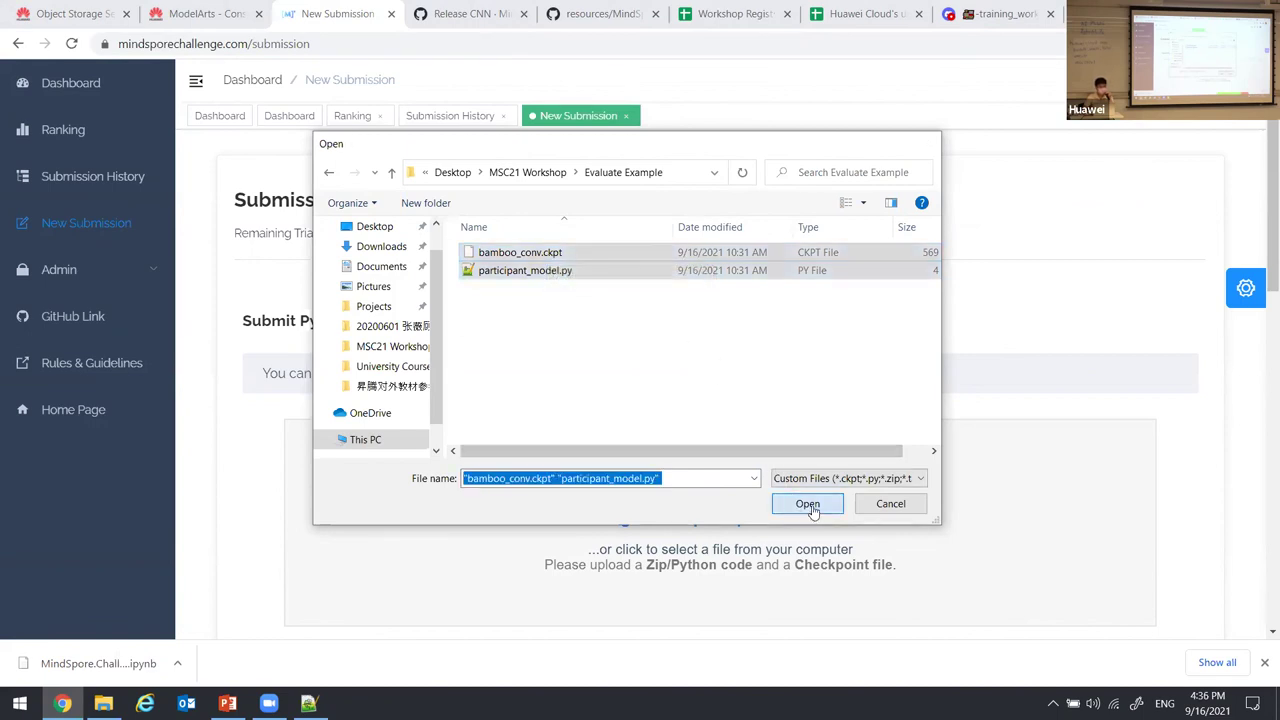
Confirm and submit the uploaded Python code and checkpoint for testing, and open the Submission History page.
scroll(814, 509, down, 5)
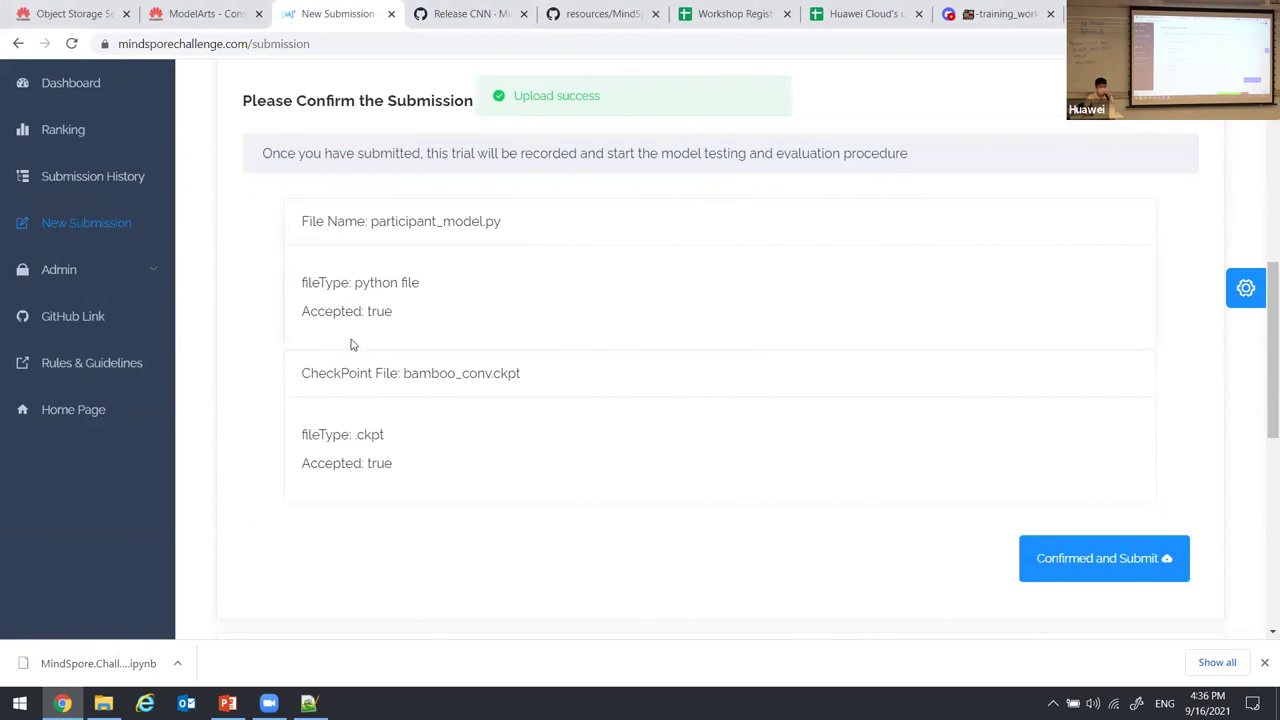
scroll(1100, 574, down, 1)
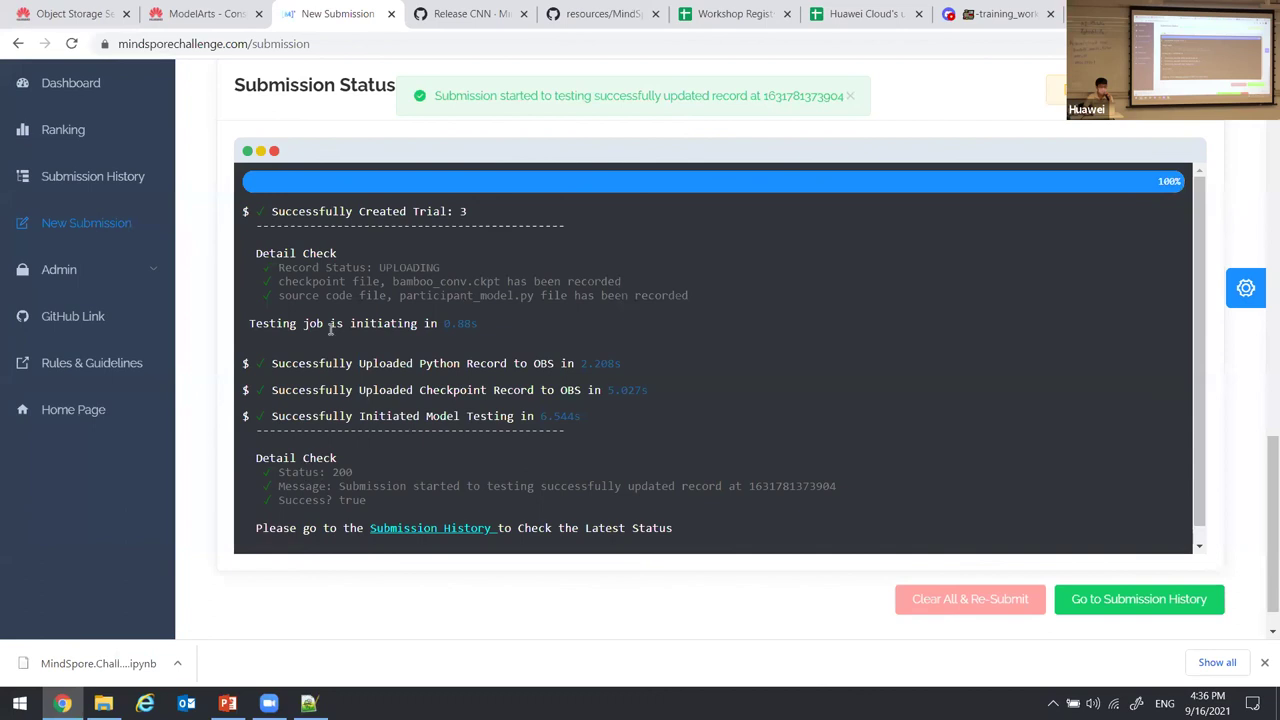
click(468, 529)
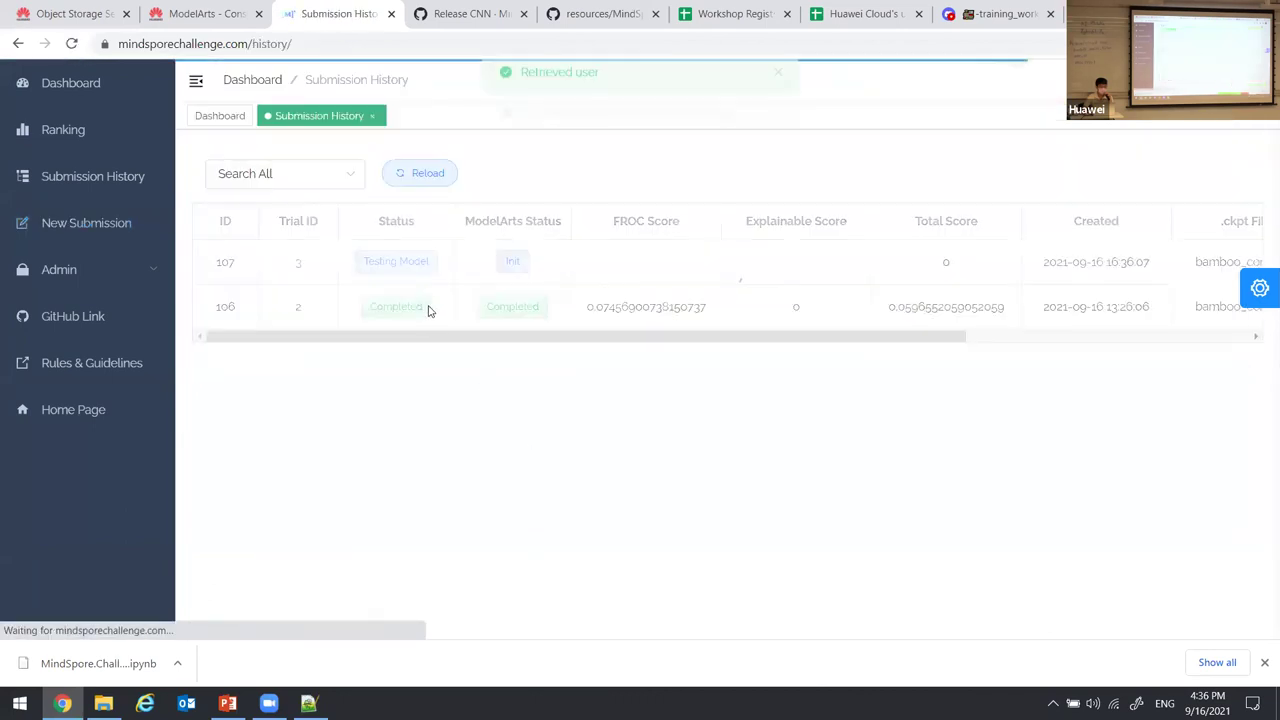
Examine the newest trial's Status and ModelArts Status in the submission history and compare them with the statuses in the ModelArts training jobs list.
triple_click(390, 260)
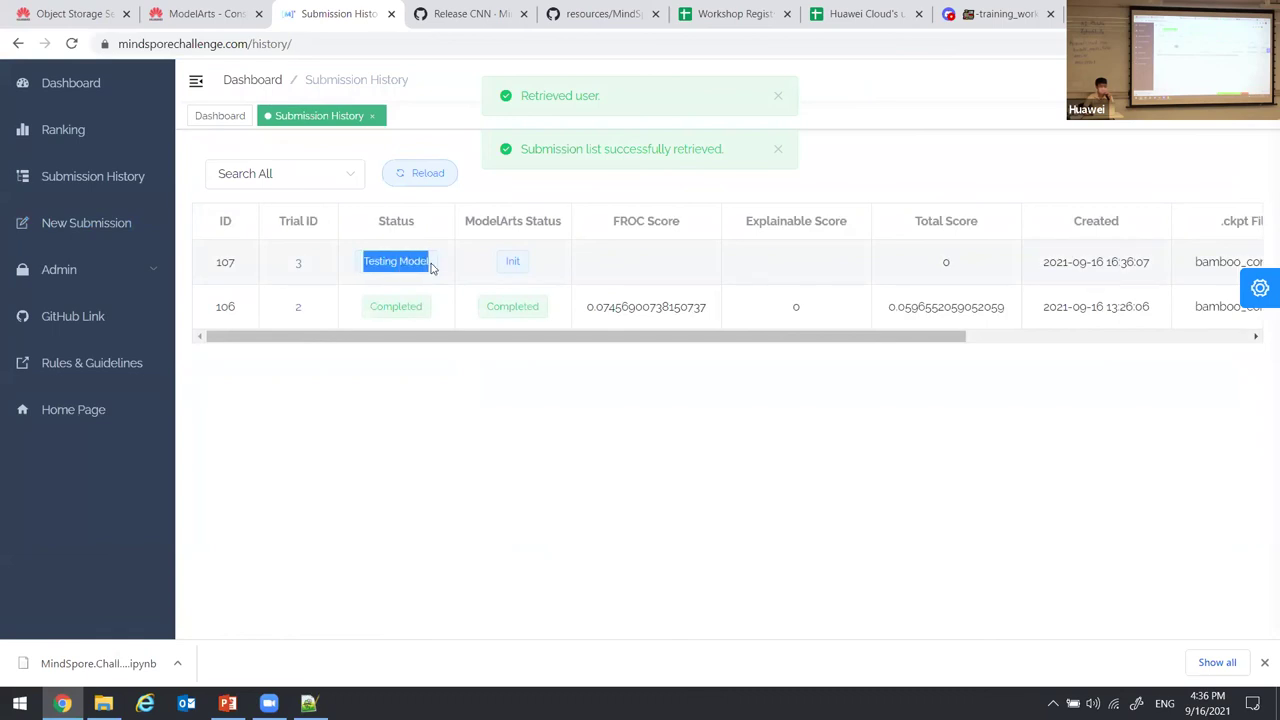
double_click(512, 261)
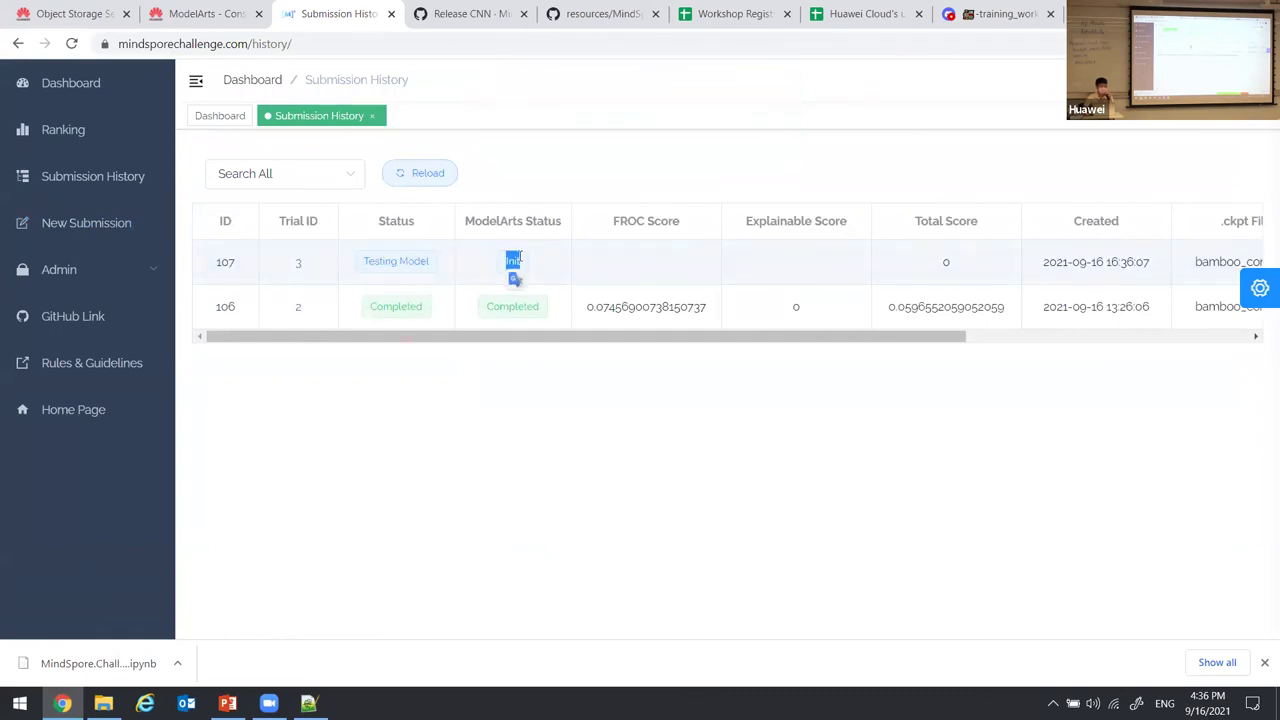
drag(557, 346, 635, 355)
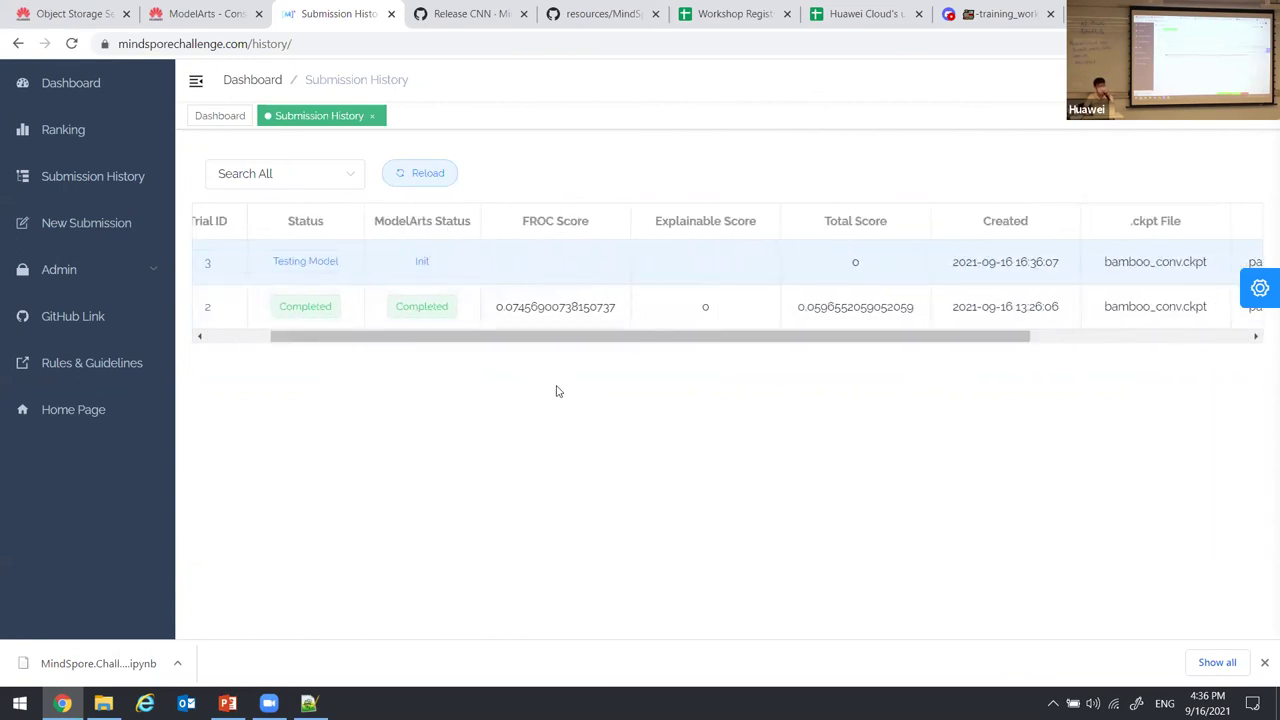
drag(508, 331, 449, 326)
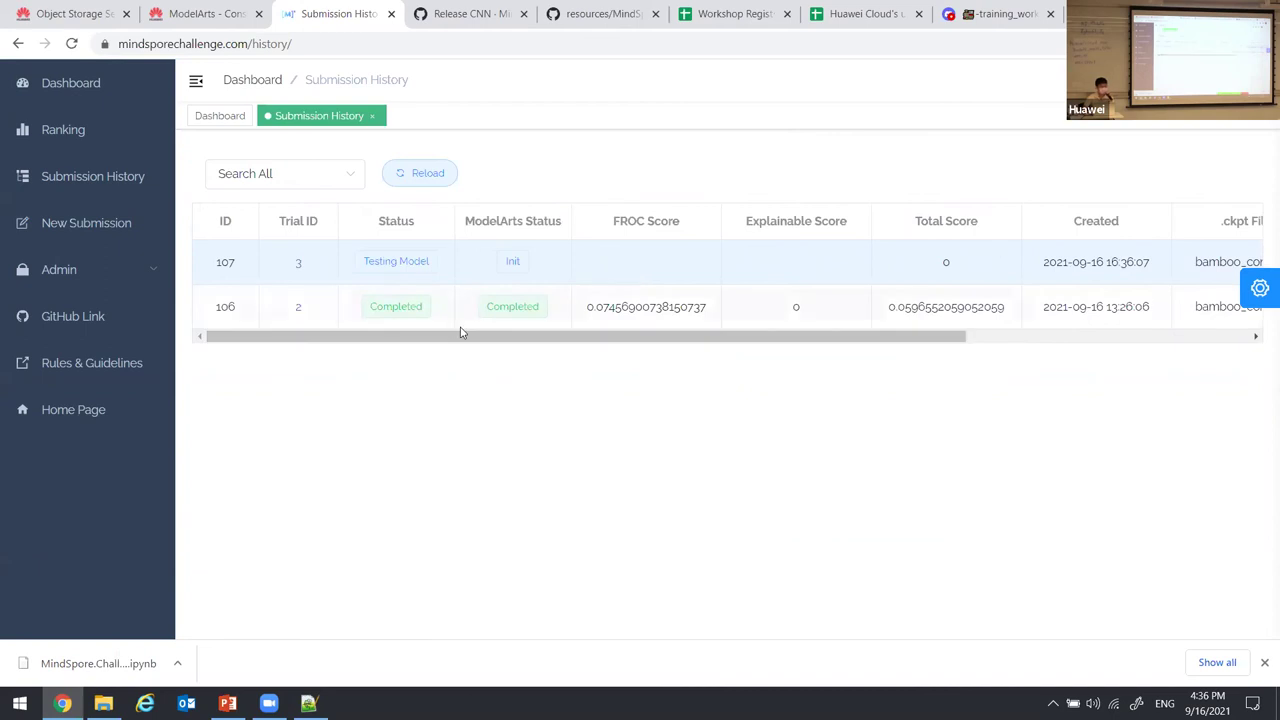
click(228, 10)
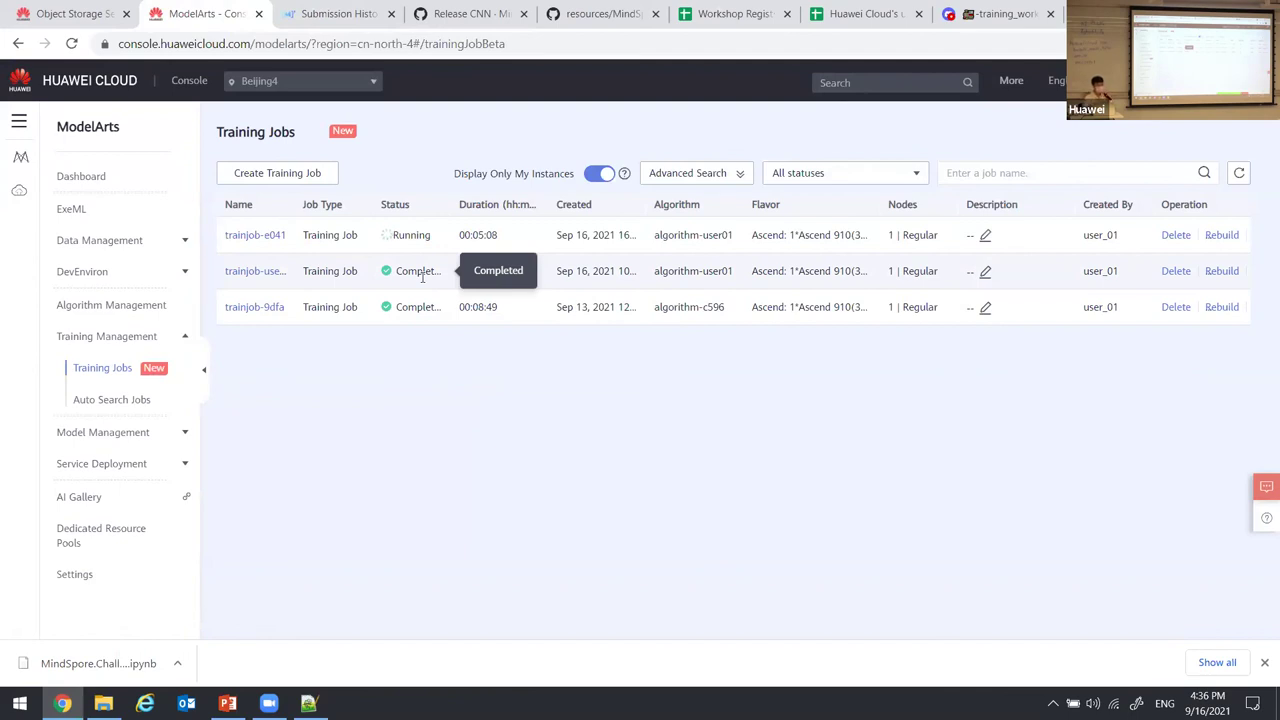
click(340, 14)
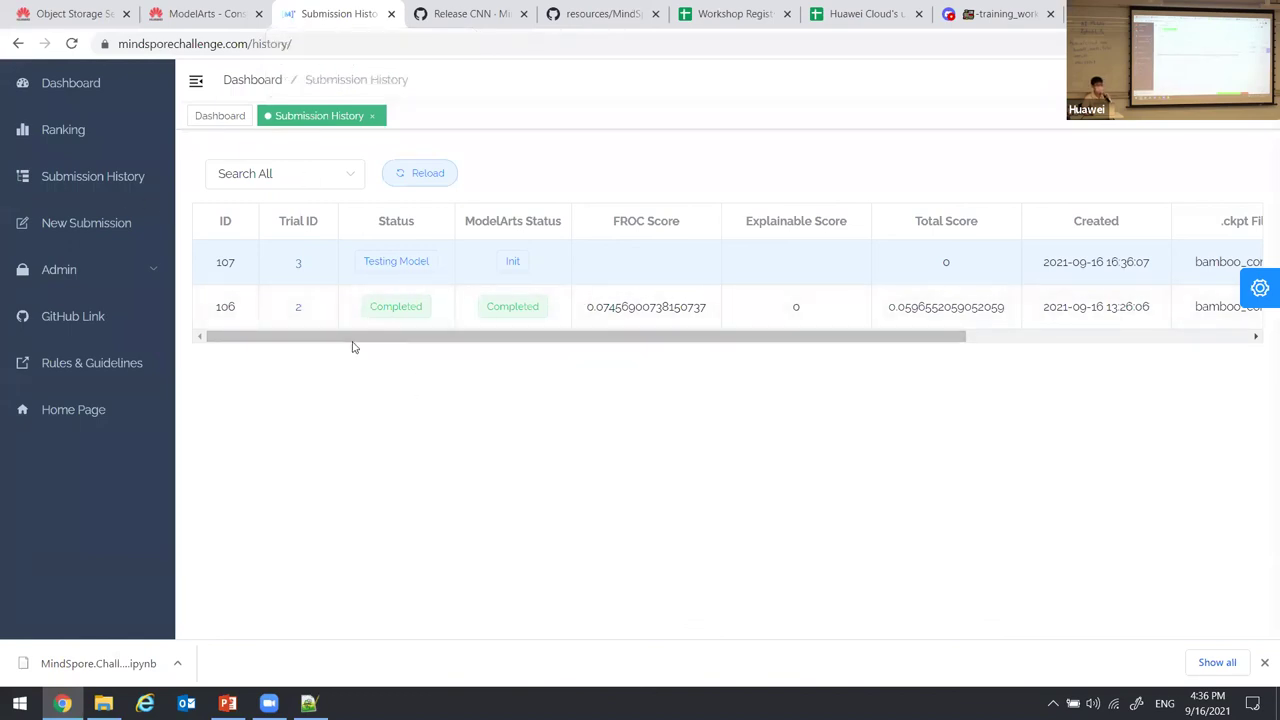
mouse_move(423, 351)
mouse_down()
mouse_move(706, 386)
mouse_move(611, 366)
mouse_move(430, 352)
mouse_move(417, 363)
mouse_up()
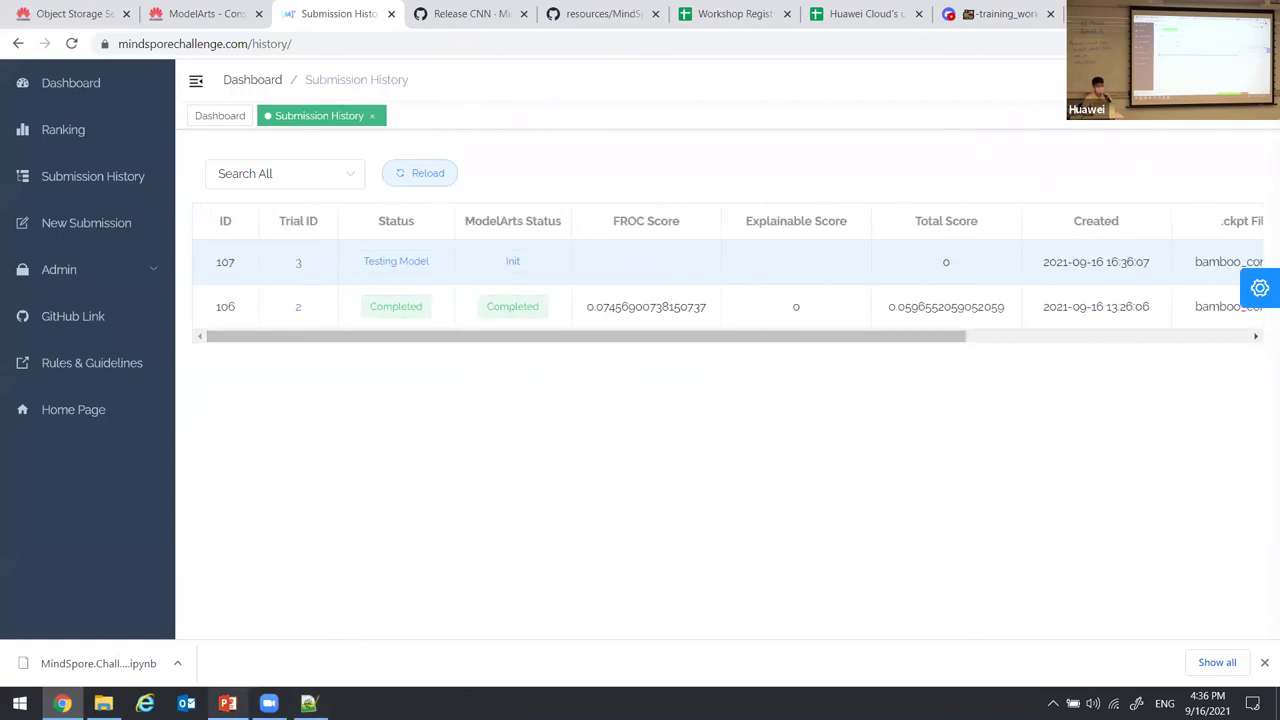
Switch to the Model Training & Evaluation Guideline presentation in PowerPoint and open the Overview of Submission History slide.
click(227, 703)
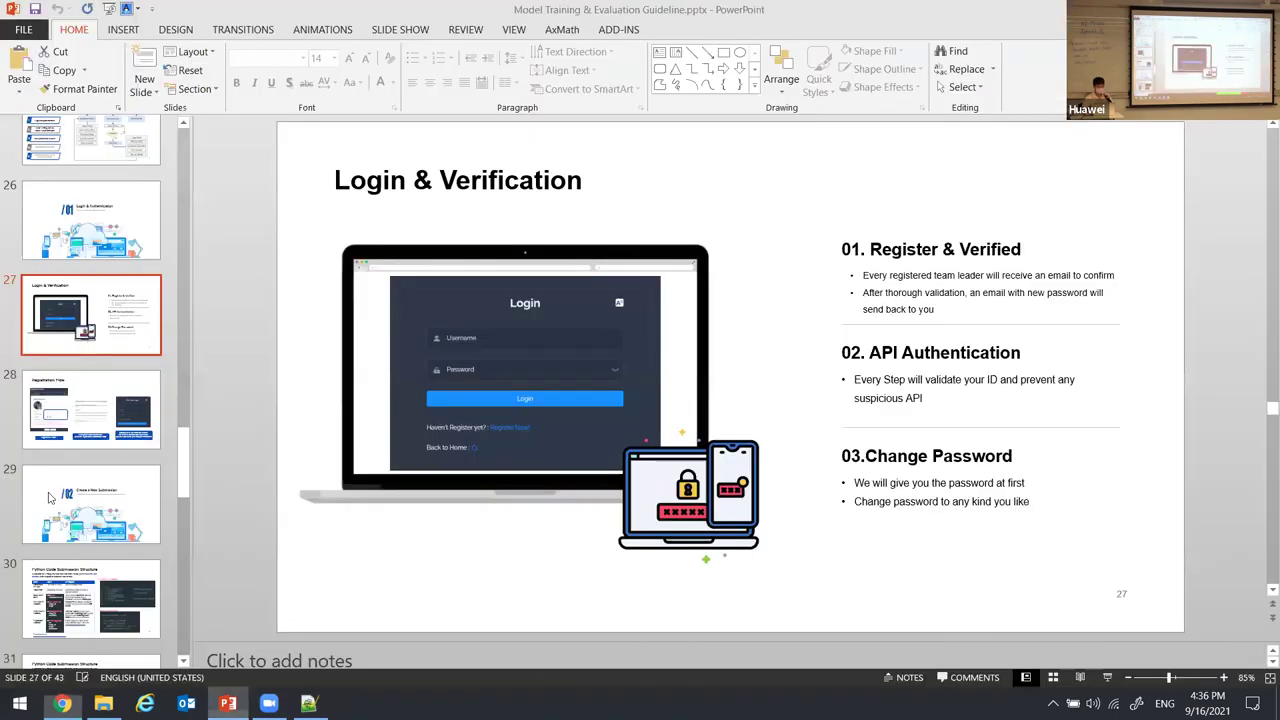
scroll(92, 455, down, 10)
scroll(92, 455, down, 5)
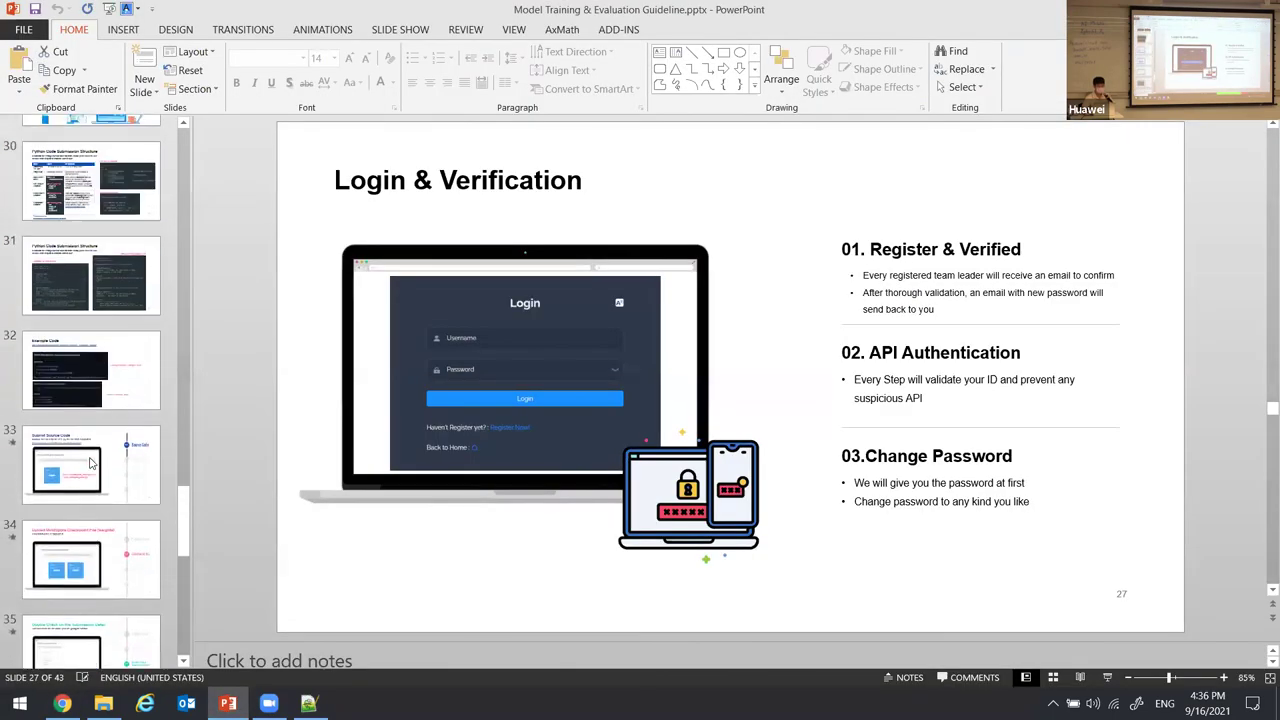
scroll(116, 457, down, 8)
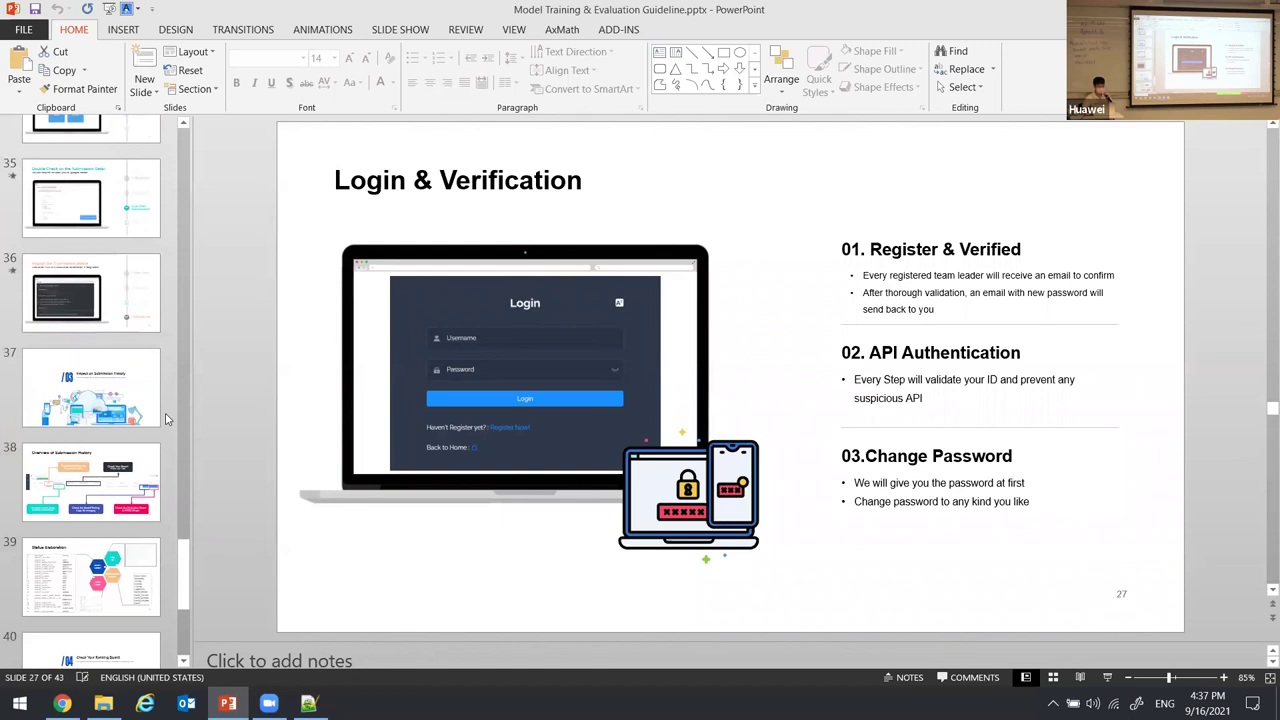
click(116, 430)
click(116, 472)
scroll(116, 476, down, 6)
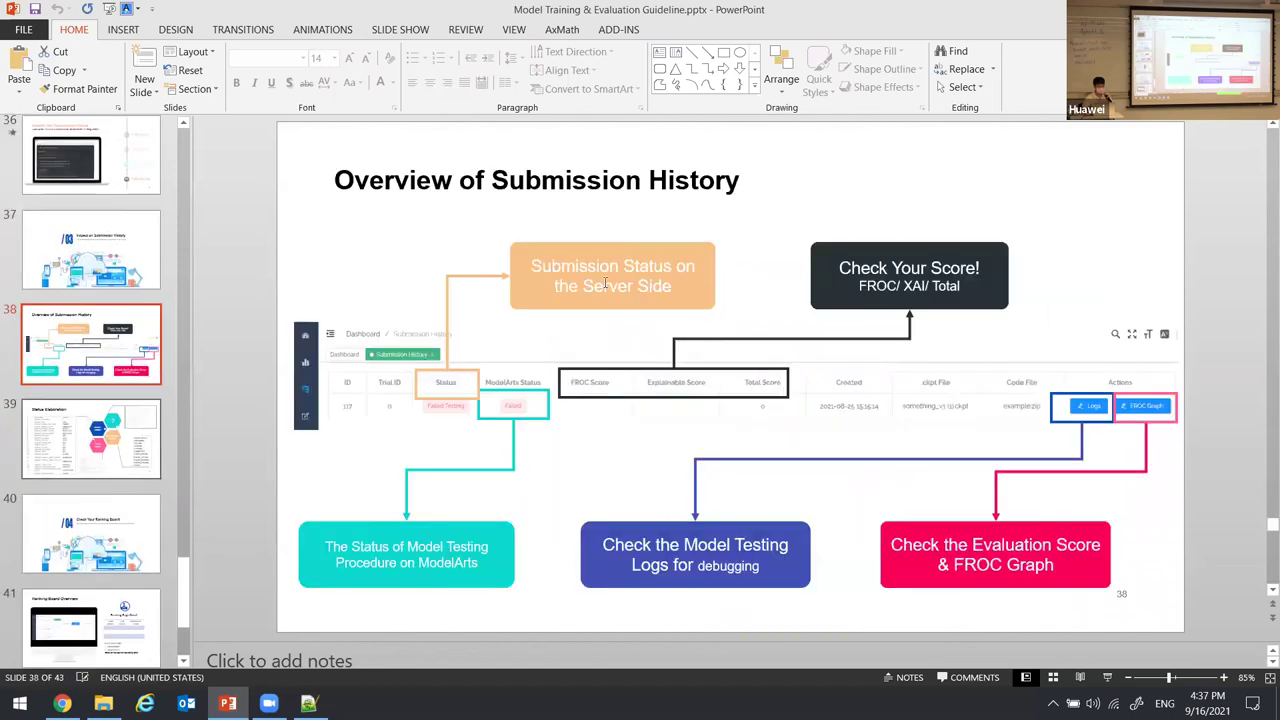